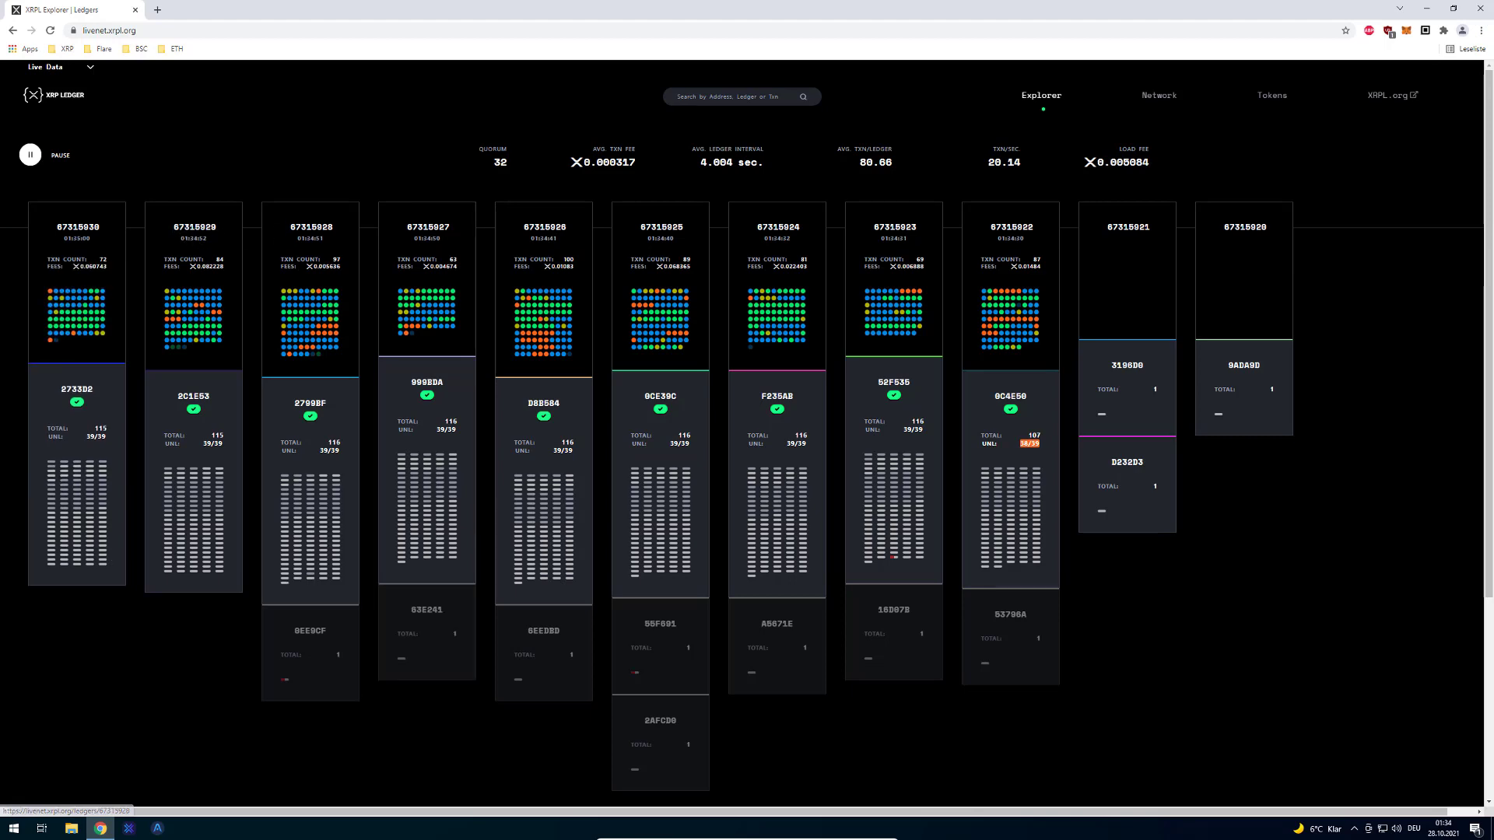
Step: Highlight the details of ledger 67315931 and the ledger number 67315933 in the feed
{"action": "left_click_drag", "start_coordinate": [325, 228], "coordinate": [327, 228]}
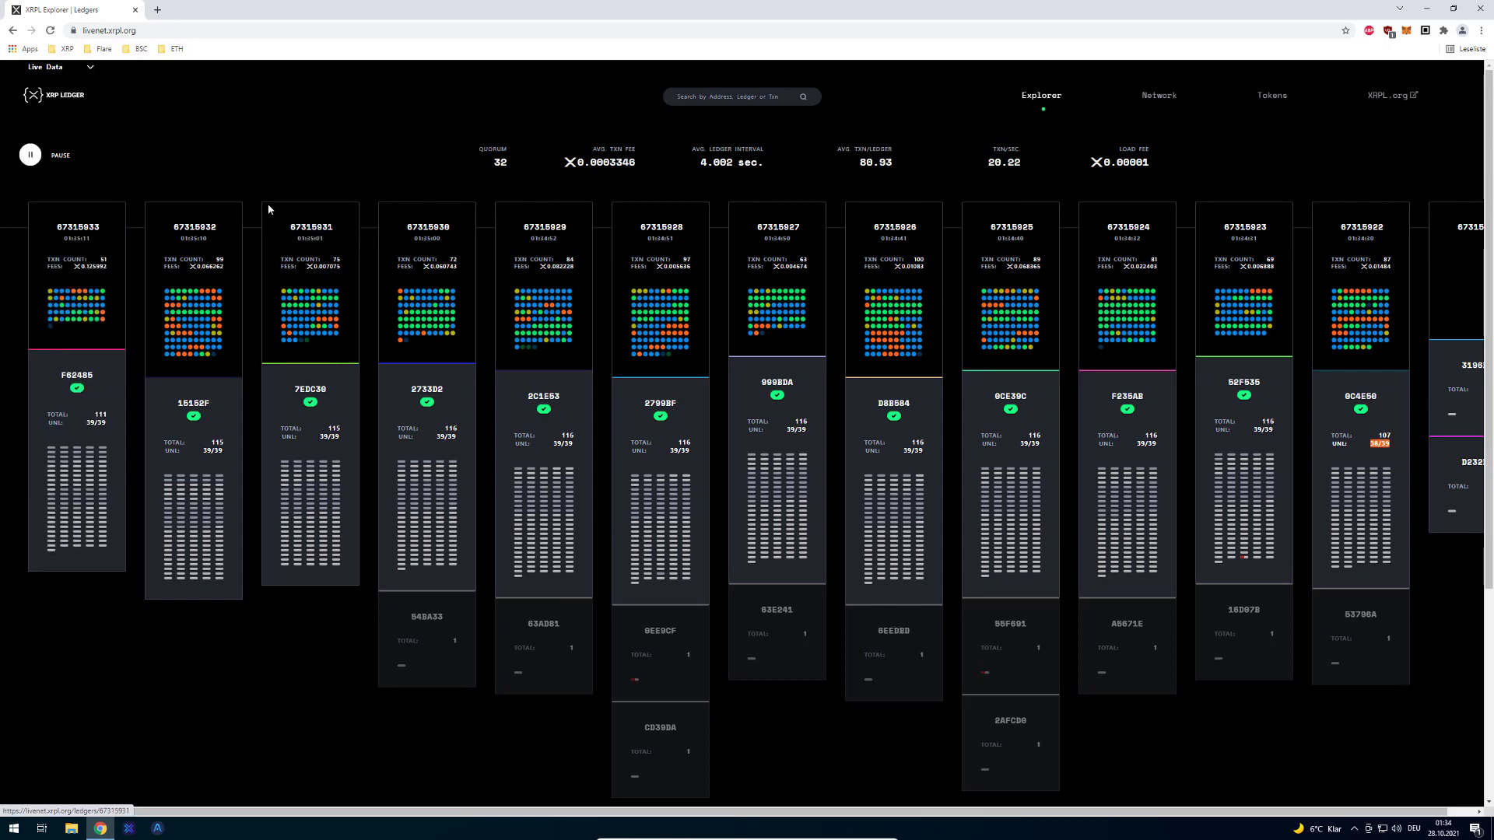
{"action": "left_click_drag", "start_coordinate": [268, 209], "coordinate": [333, 356]}
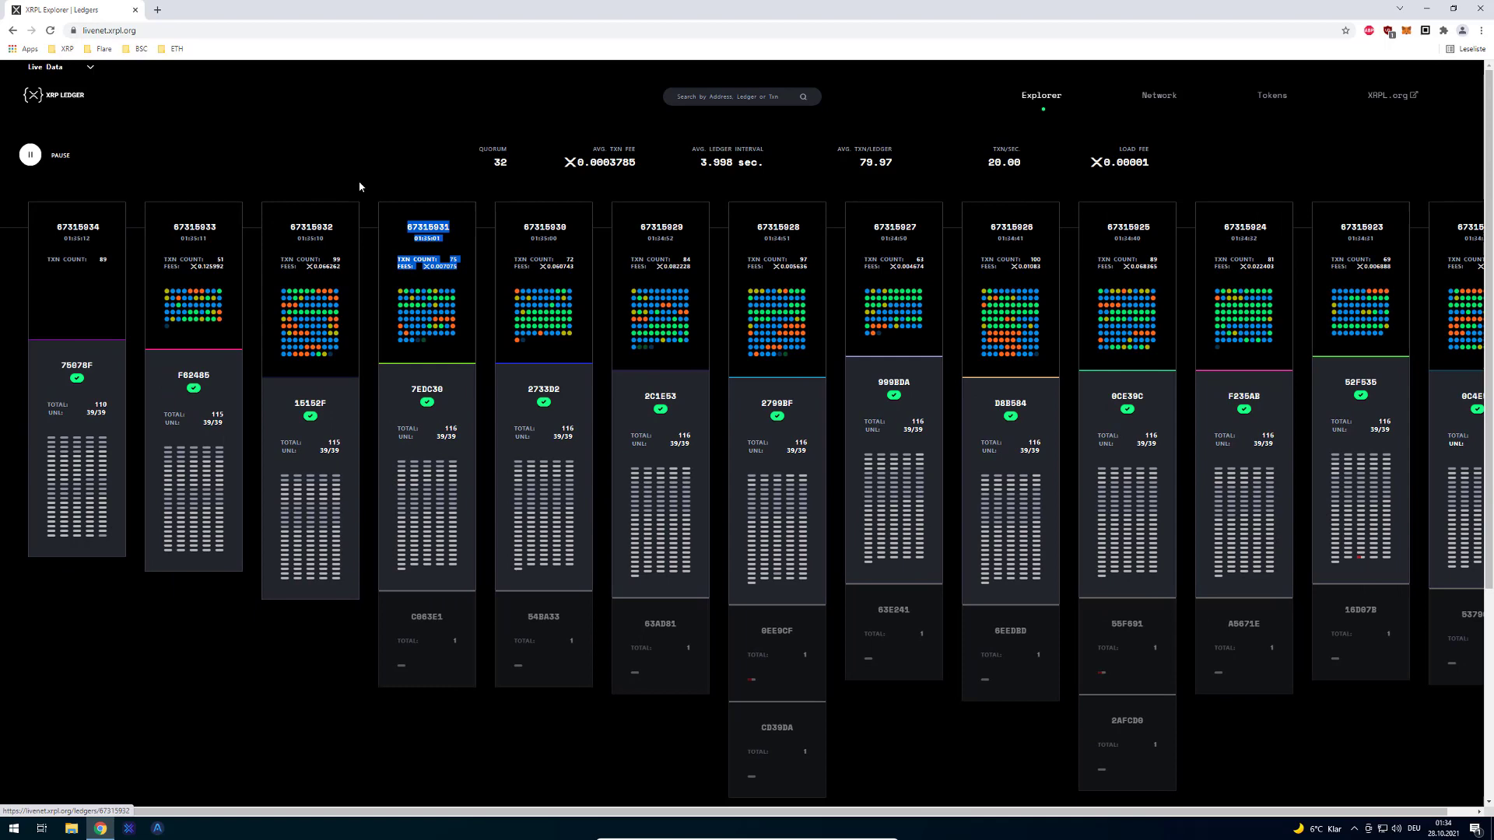
{"action": "left_click", "coordinate": [359, 187]}
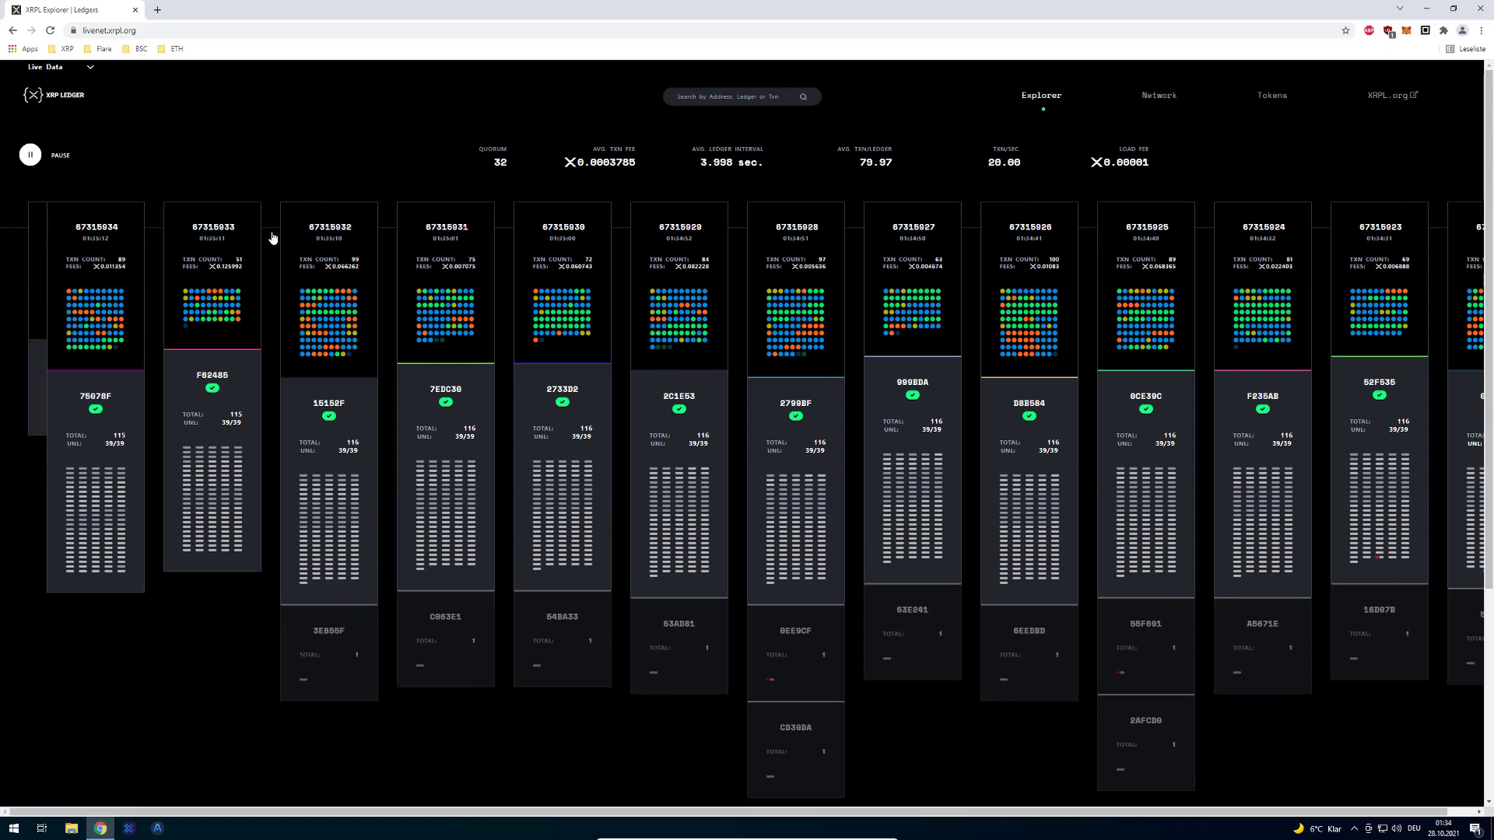
{"action": "double_click", "coordinate": [324, 226]}
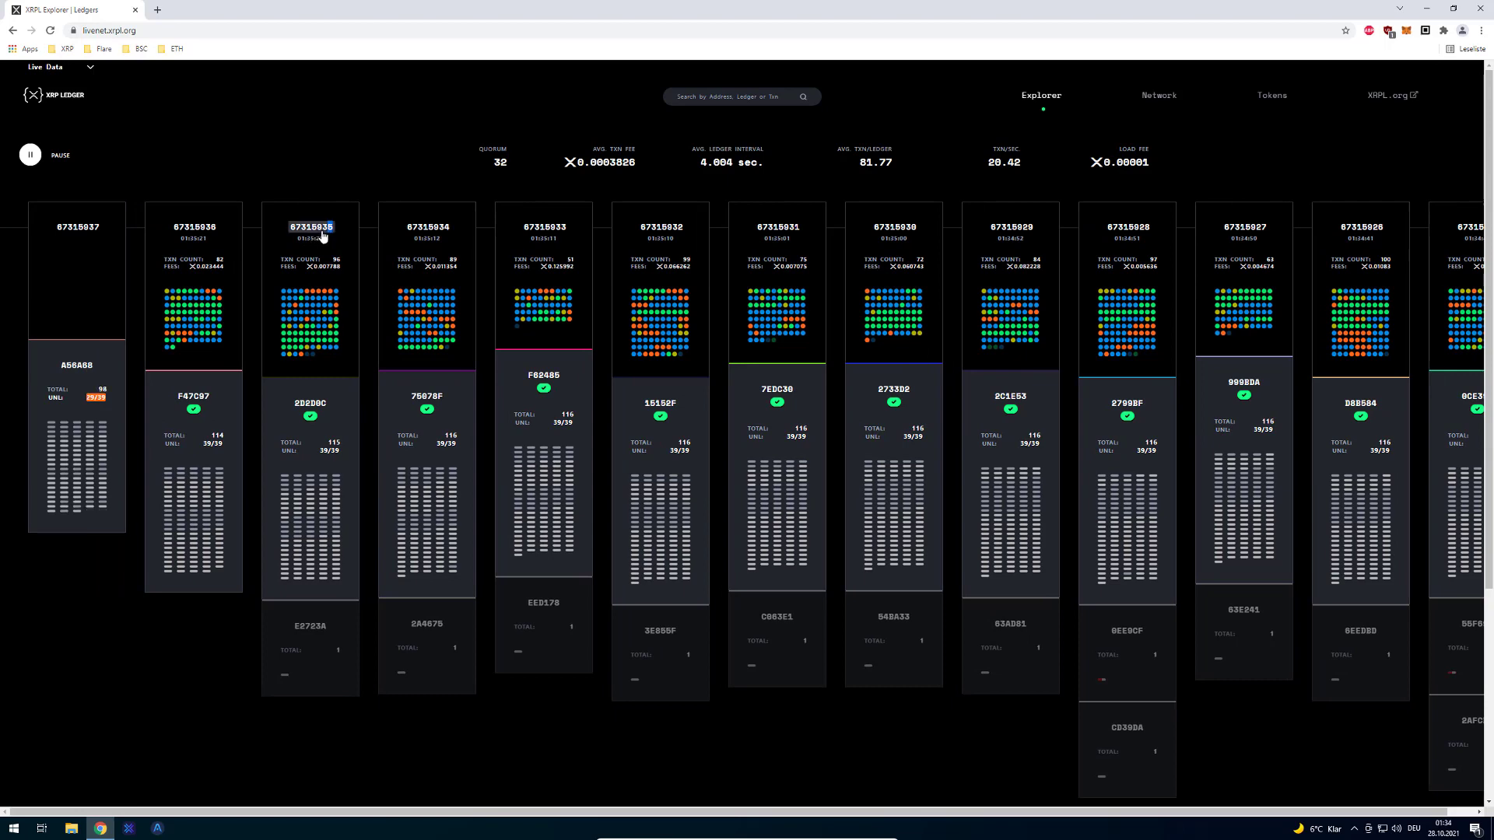
{"action": "left_click_drag", "start_coordinate": [327, 231], "coordinate": [342, 232]}
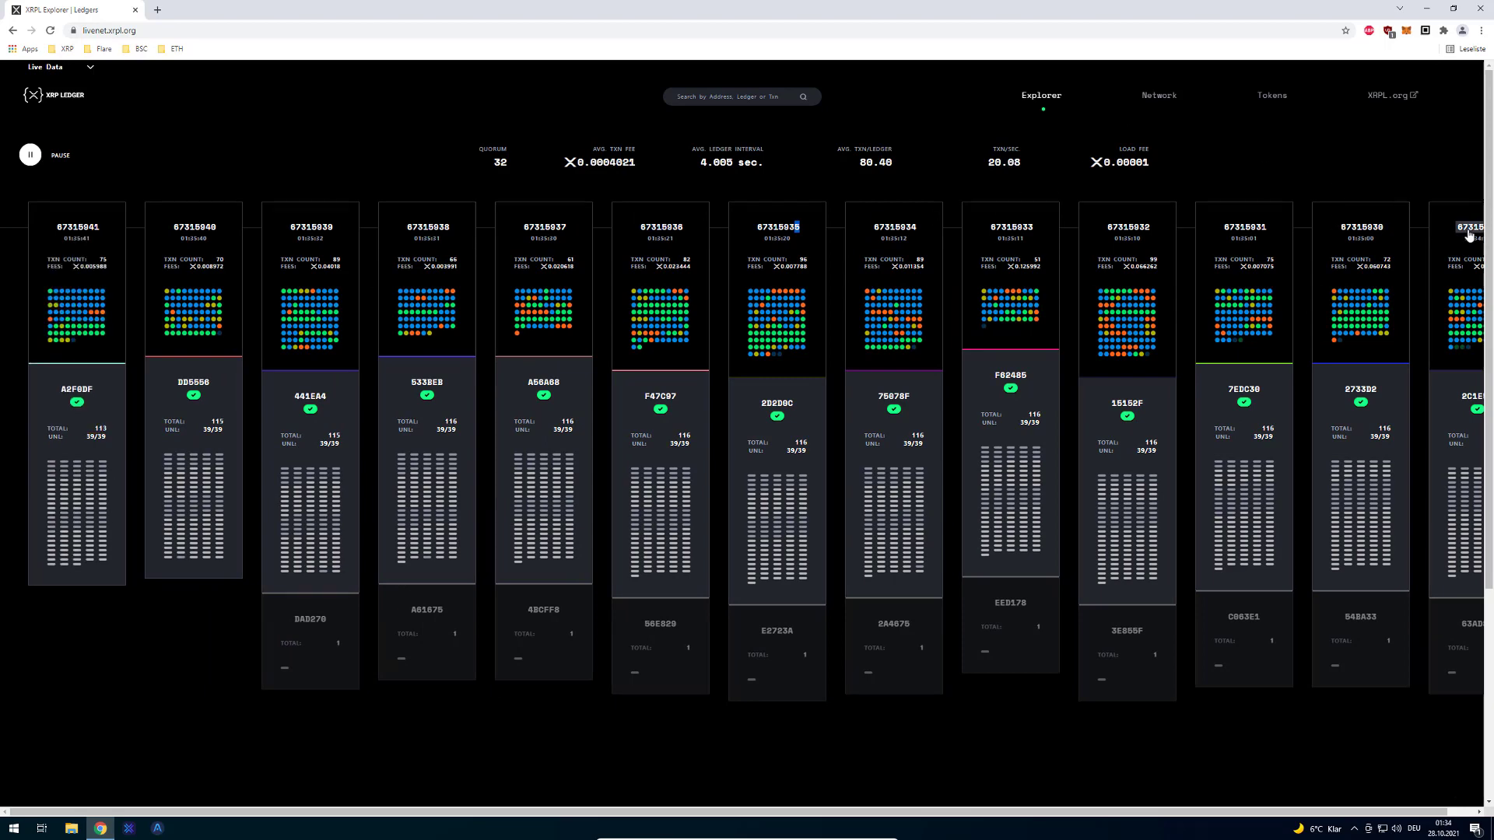
{"action": "scroll", "coordinate": [1384, 215], "scroll_direction": "right", "scroll_amount": 1}
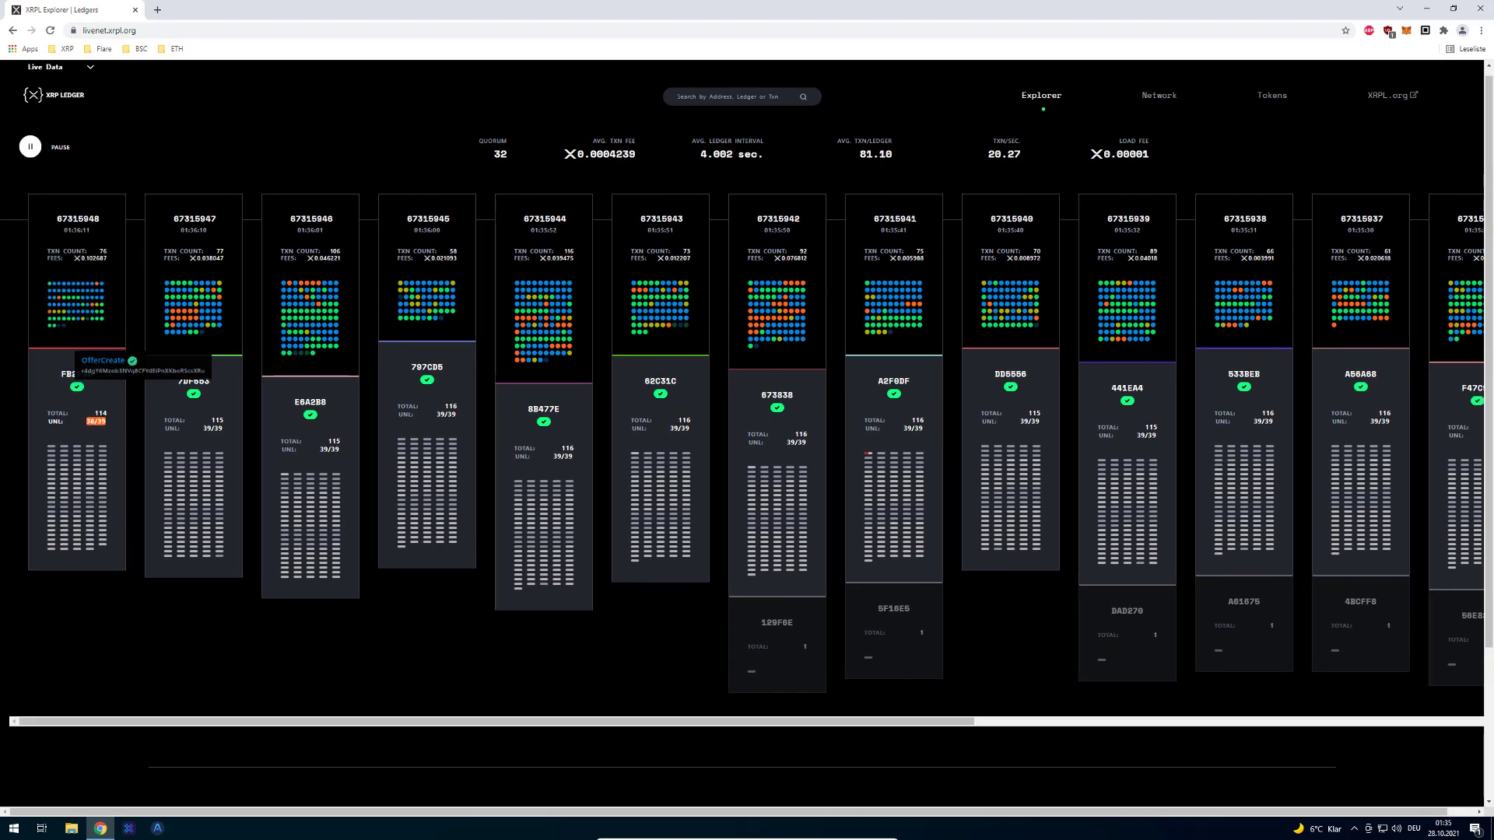
Step: Highlight the ledgers' TOTAL value 116 and the 39/39 validation count
{"action": "mouse_move", "coordinate": [82, 303]}
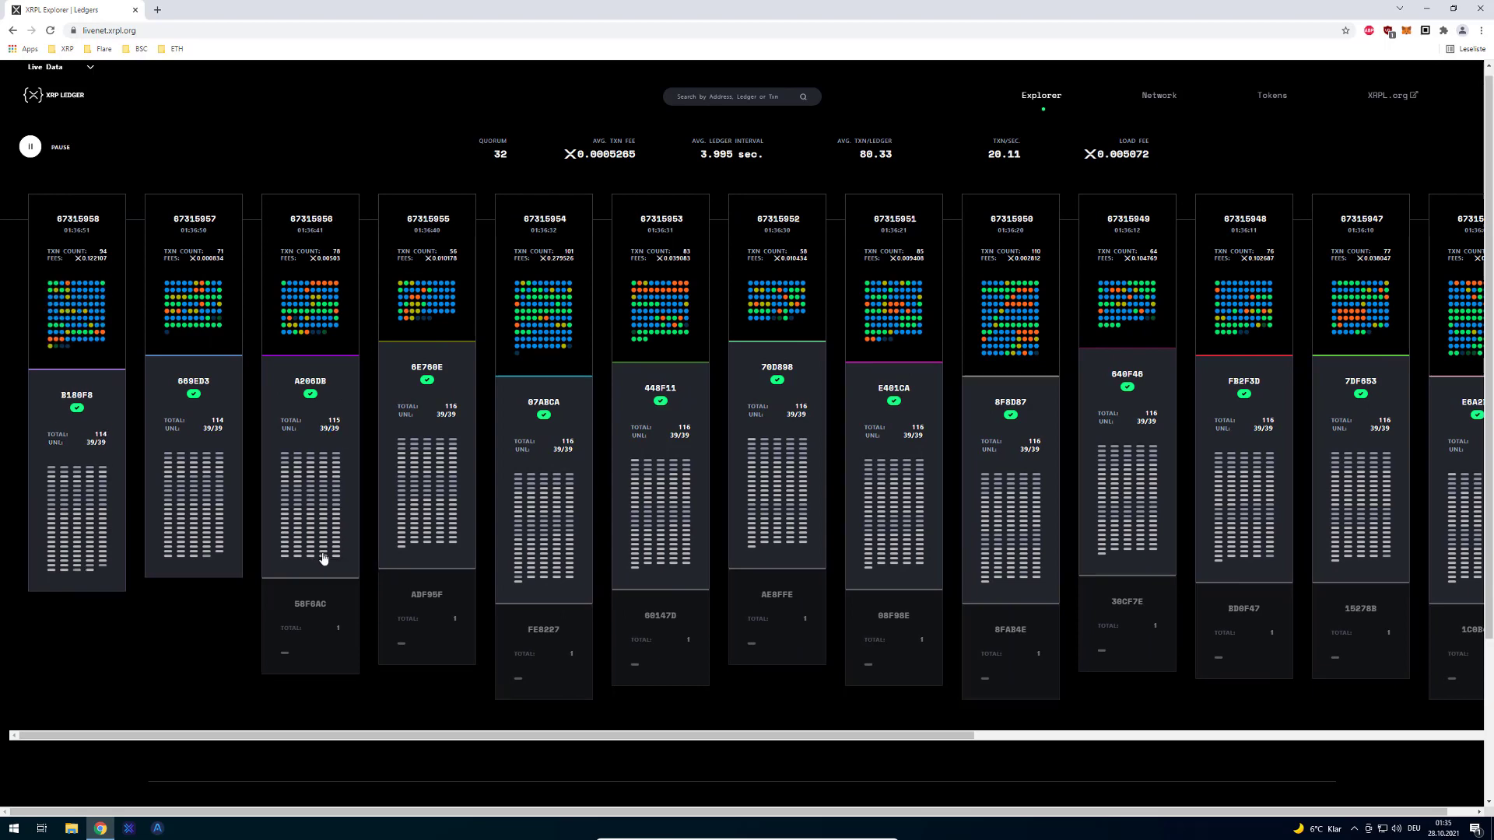
{"action": "double_click", "coordinate": [451, 421]}
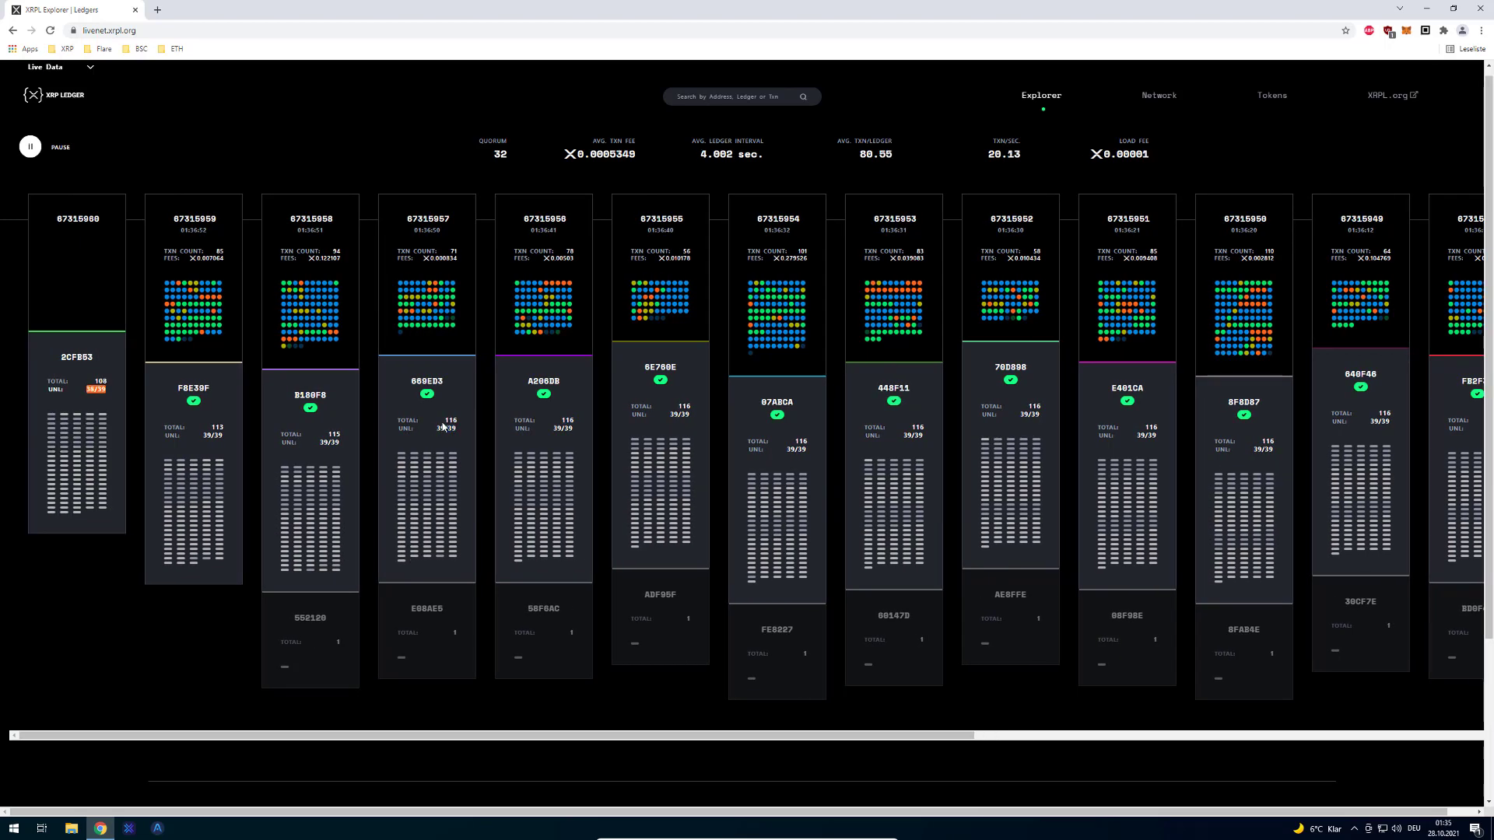
{"action": "double_click", "coordinate": [450, 421]}
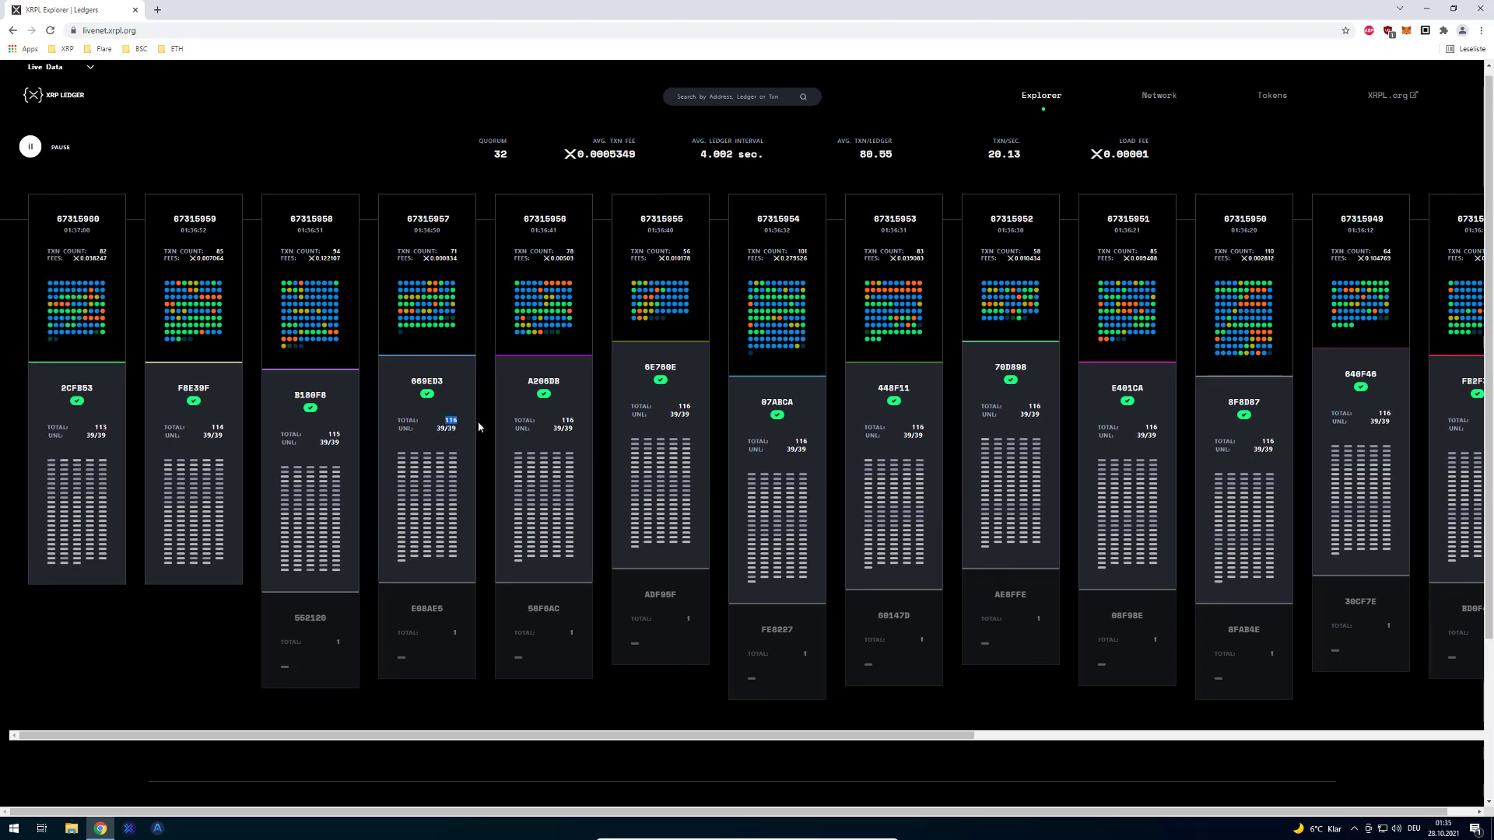
{"action": "left_click_drag", "start_coordinate": [559, 428], "coordinate": [577, 428]}
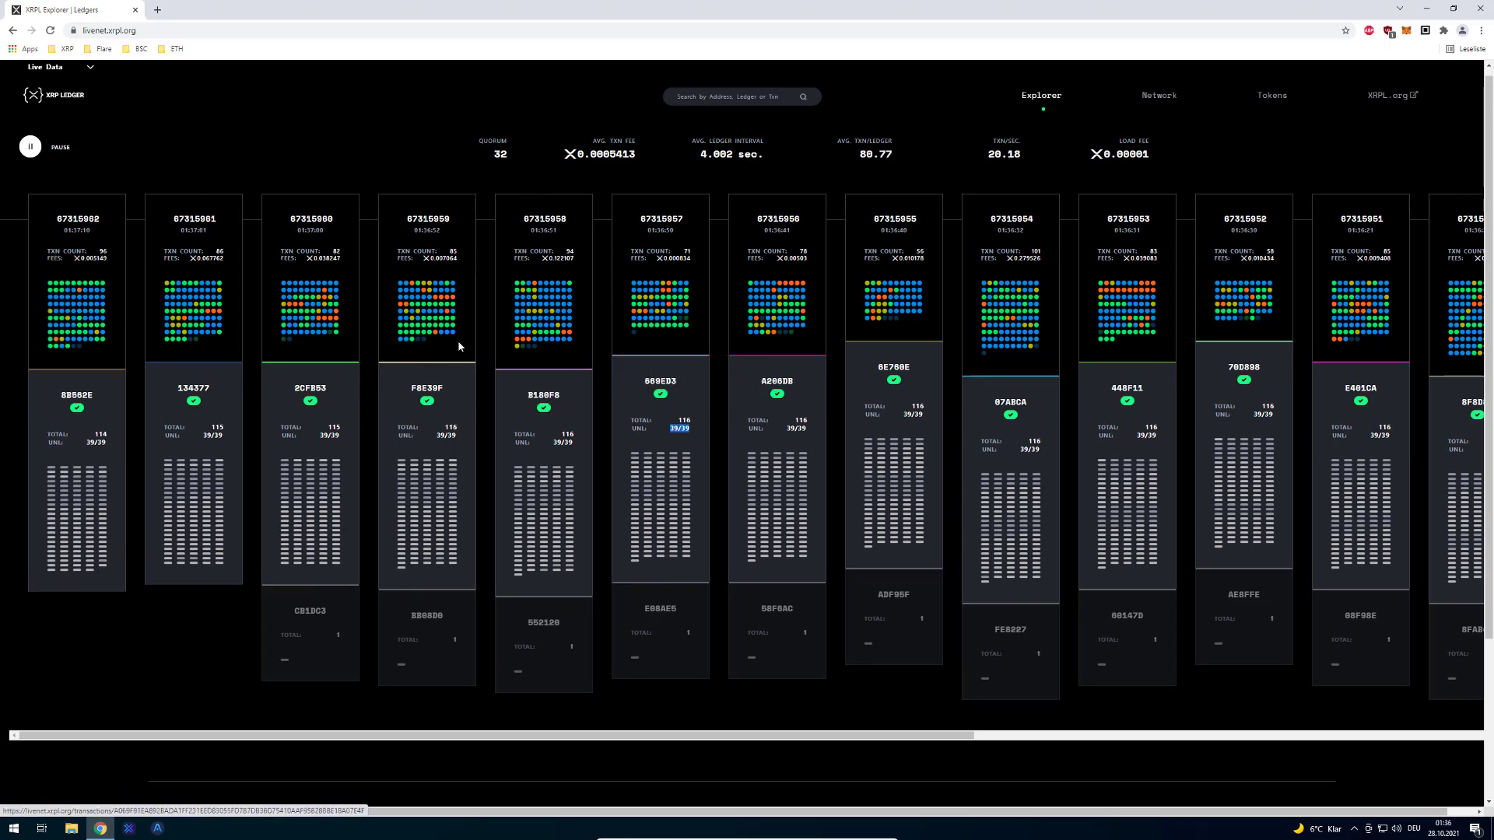
Step: Open an OfferCreate transaction in a separate tab, then close it
{"action": "mouse_move", "coordinate": [526, 296]}
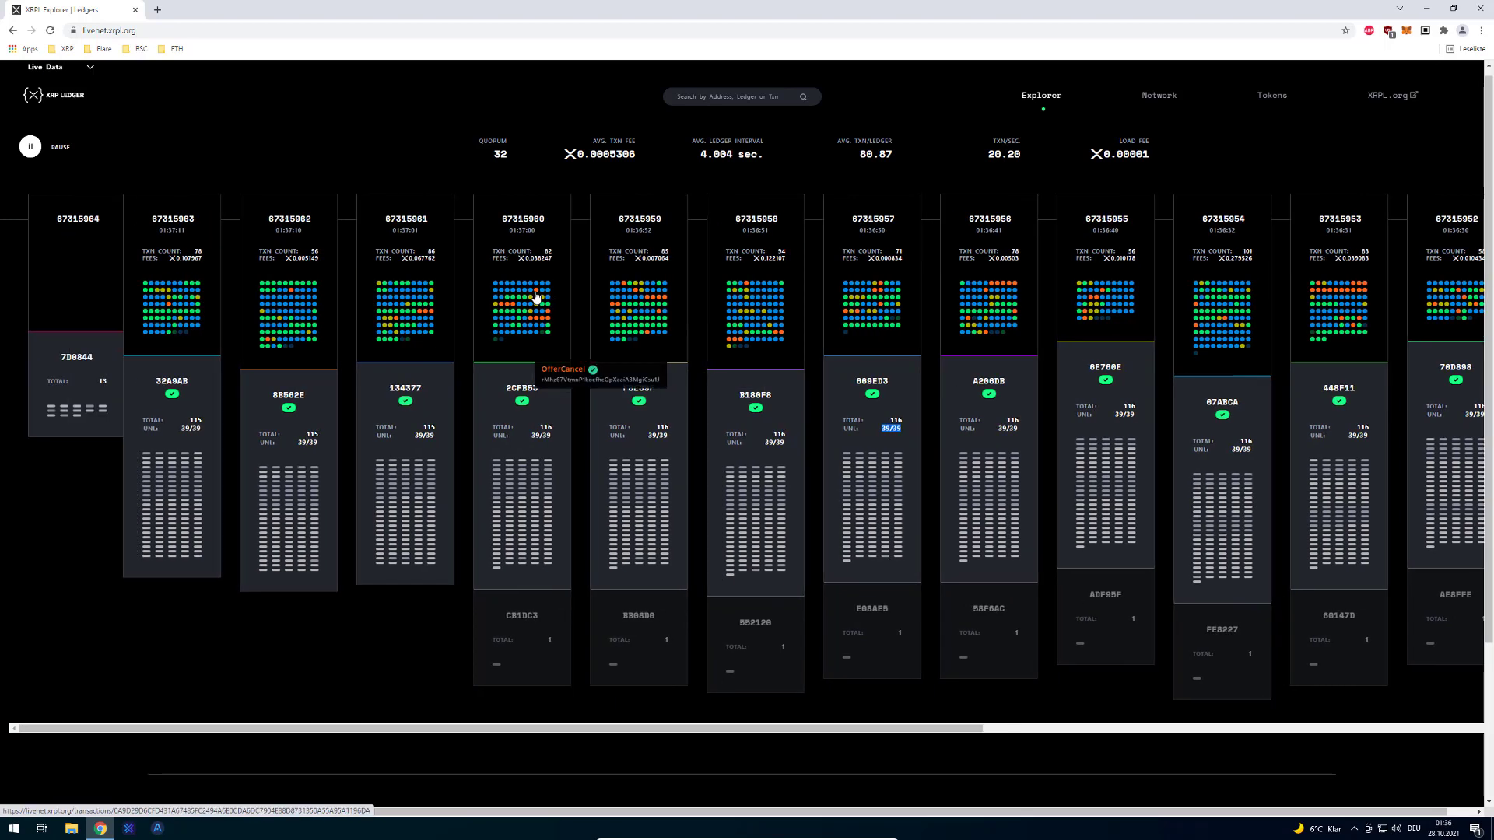
{"action": "mouse_move", "coordinate": [629, 302]}
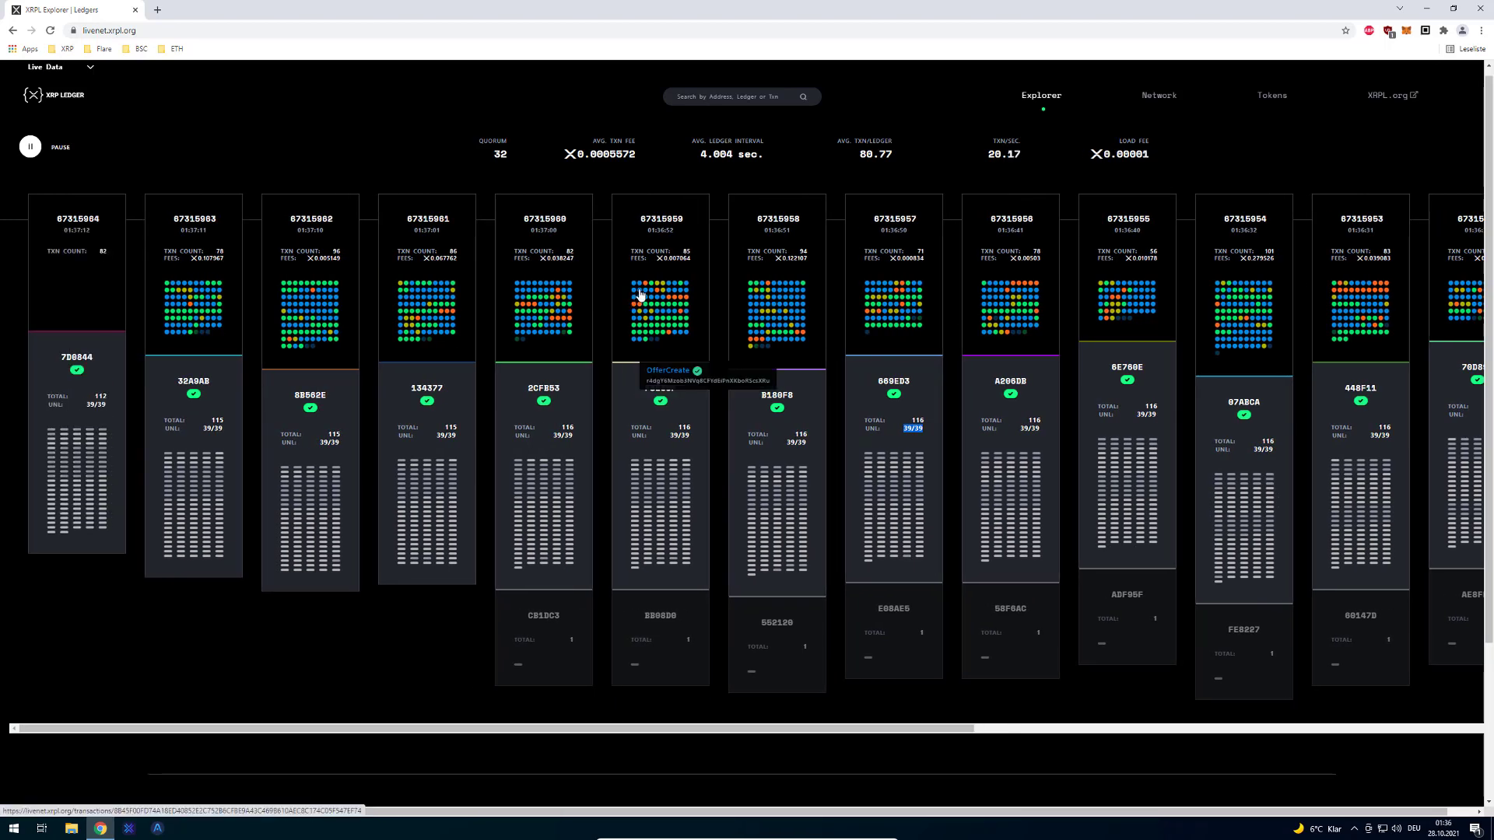
{"action": "right_click", "coordinate": [641, 295]}
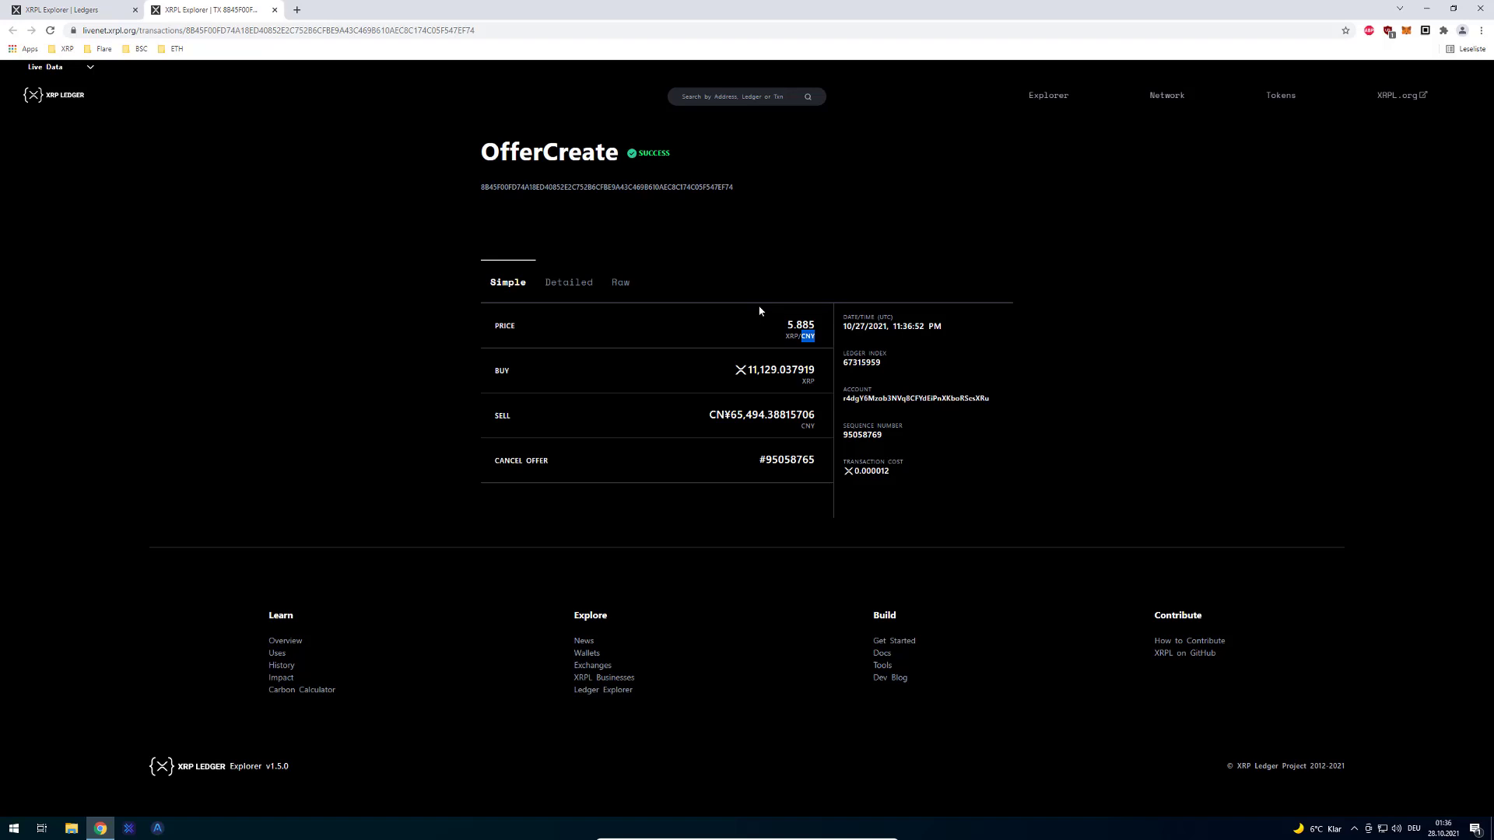
{"action": "key", "text": "ctrl+w"}
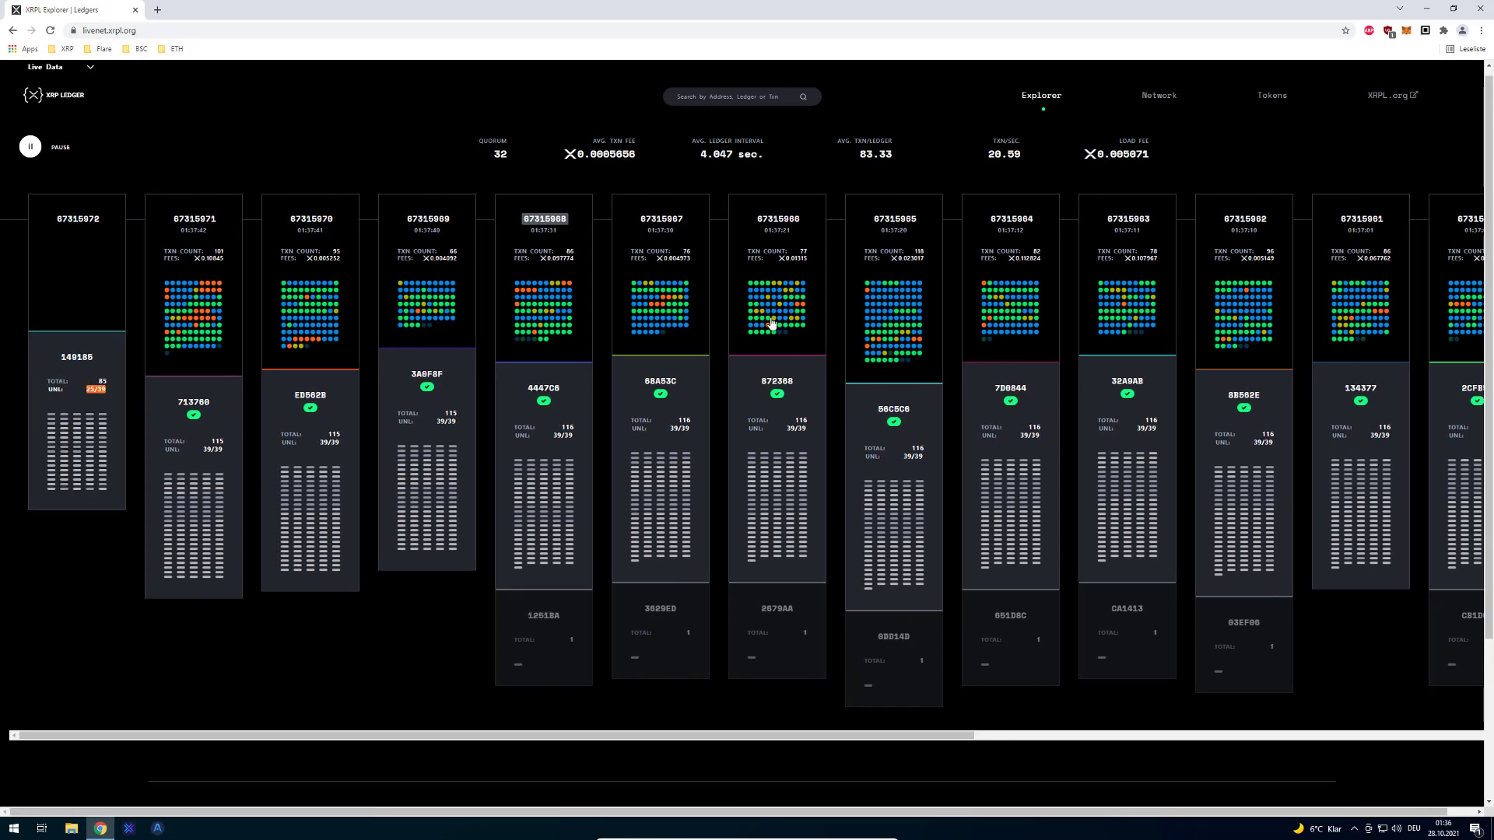
Step: Open a Payment transaction in a new tab, check its 0.15 sent amount, and close it
{"action": "right_click", "coordinate": [765, 316]}
{"action": "left_click", "coordinate": [809, 300]}
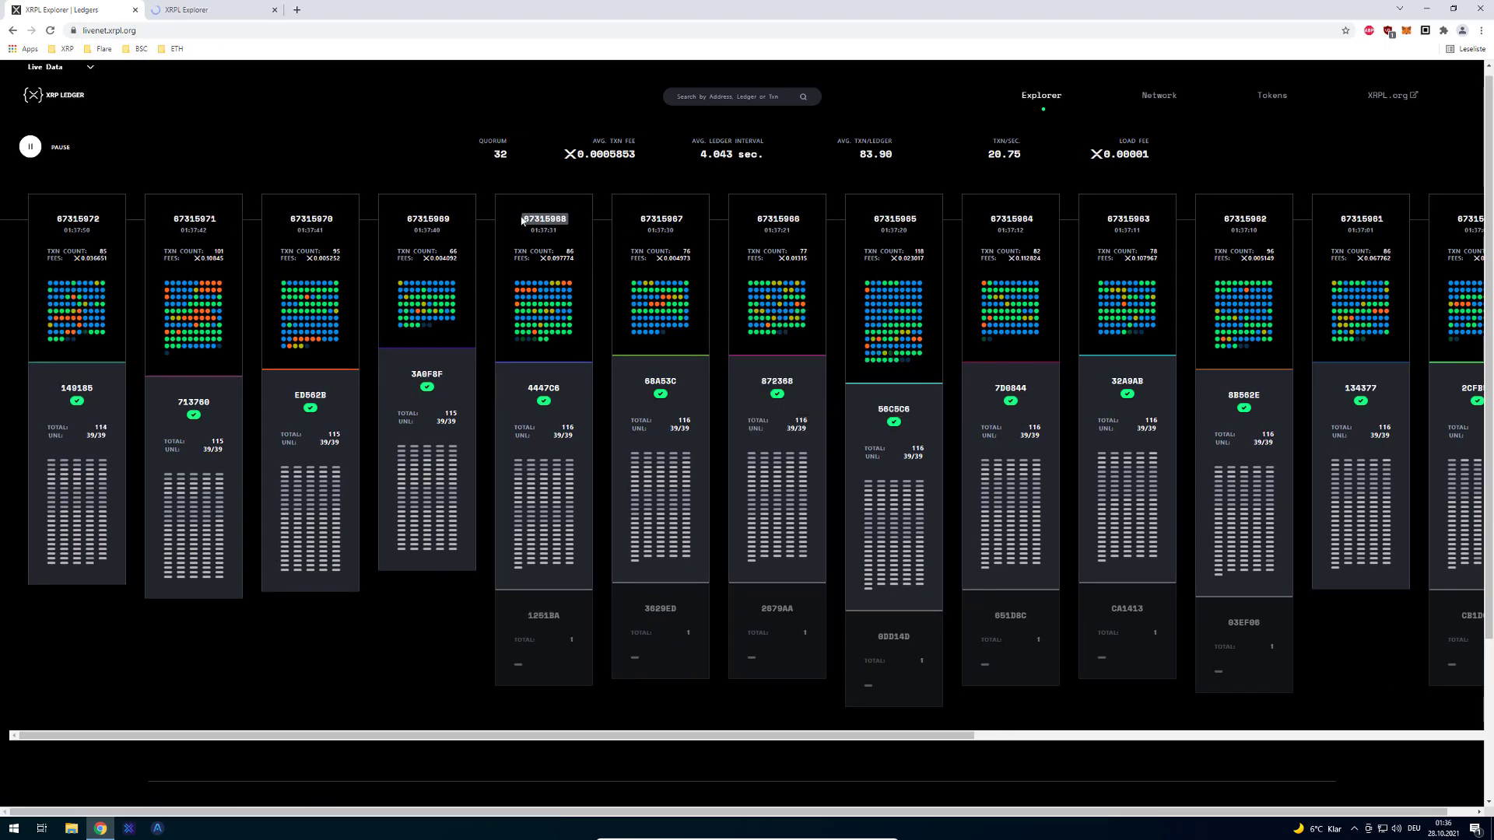
{"action": "left_click", "coordinate": [190, 5]}
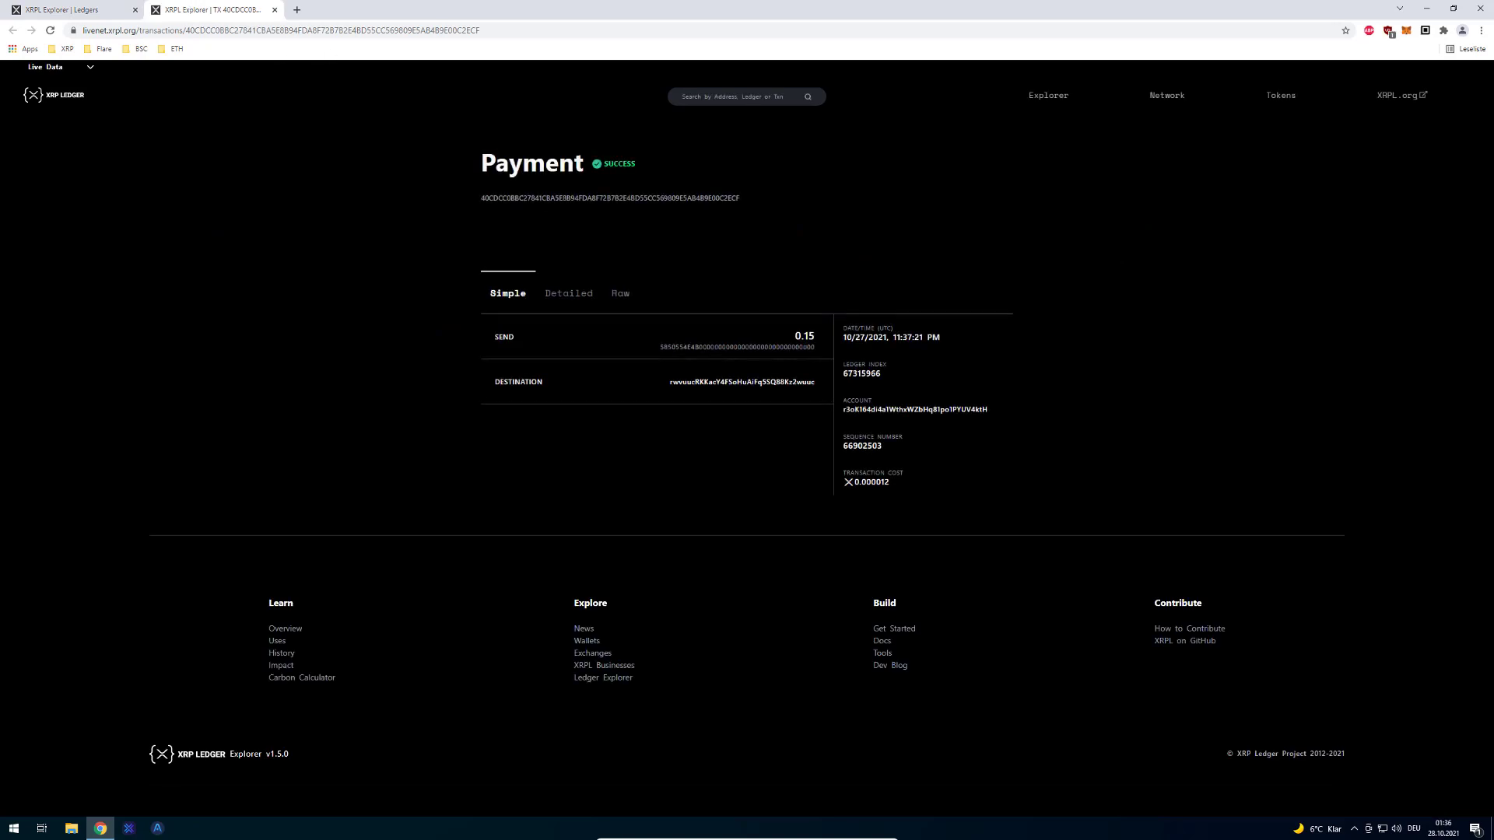
{"action": "double_click", "coordinate": [796, 336]}
{"action": "left_click", "coordinate": [795, 336]}
{"action": "left_click", "coordinate": [274, 10]}
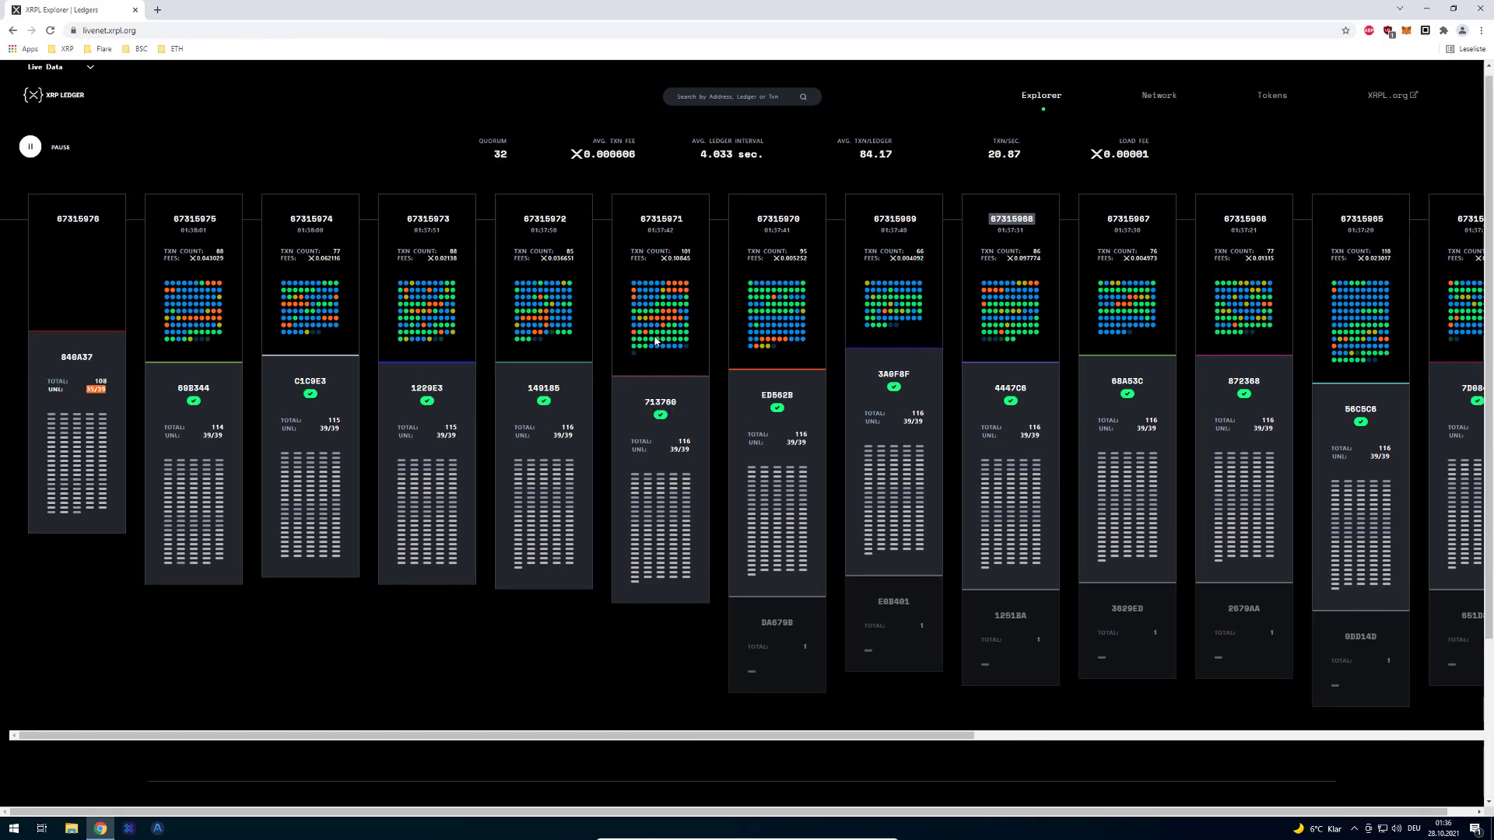
Step: Open four ledger 67315971 transactions in background tabs, view one, and close two
{"action": "middle_click", "coordinate": [661, 342]}
{"action": "middle_click", "coordinate": [670, 345]}
{"action": "middle_click", "coordinate": [675, 346]}
{"action": "middle_click", "coordinate": [677, 345]}
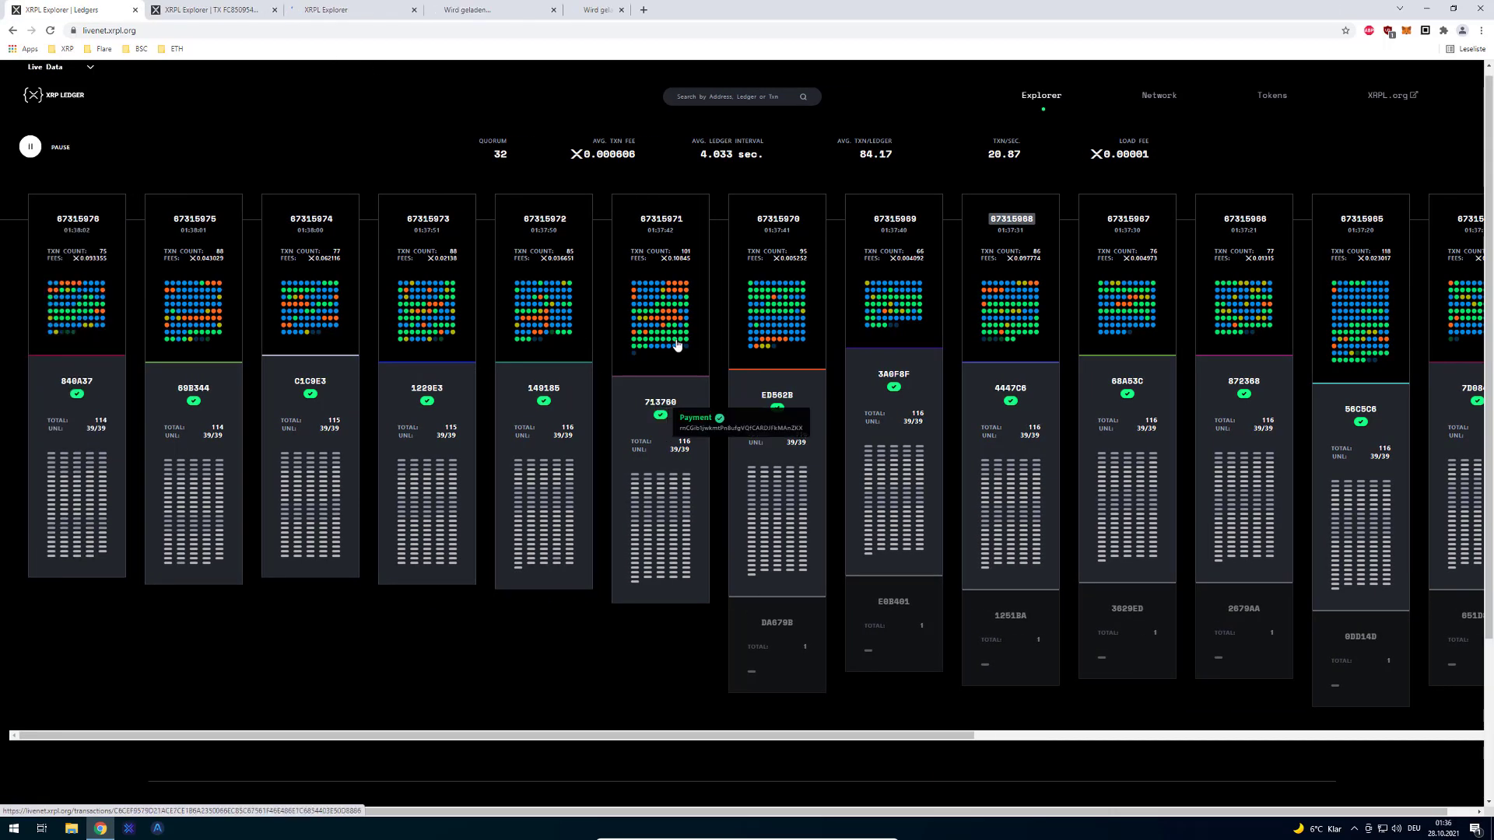
{"action": "key", "text": "ctrl+Tab"}
{"action": "key", "text": "ctrl+Tab"}
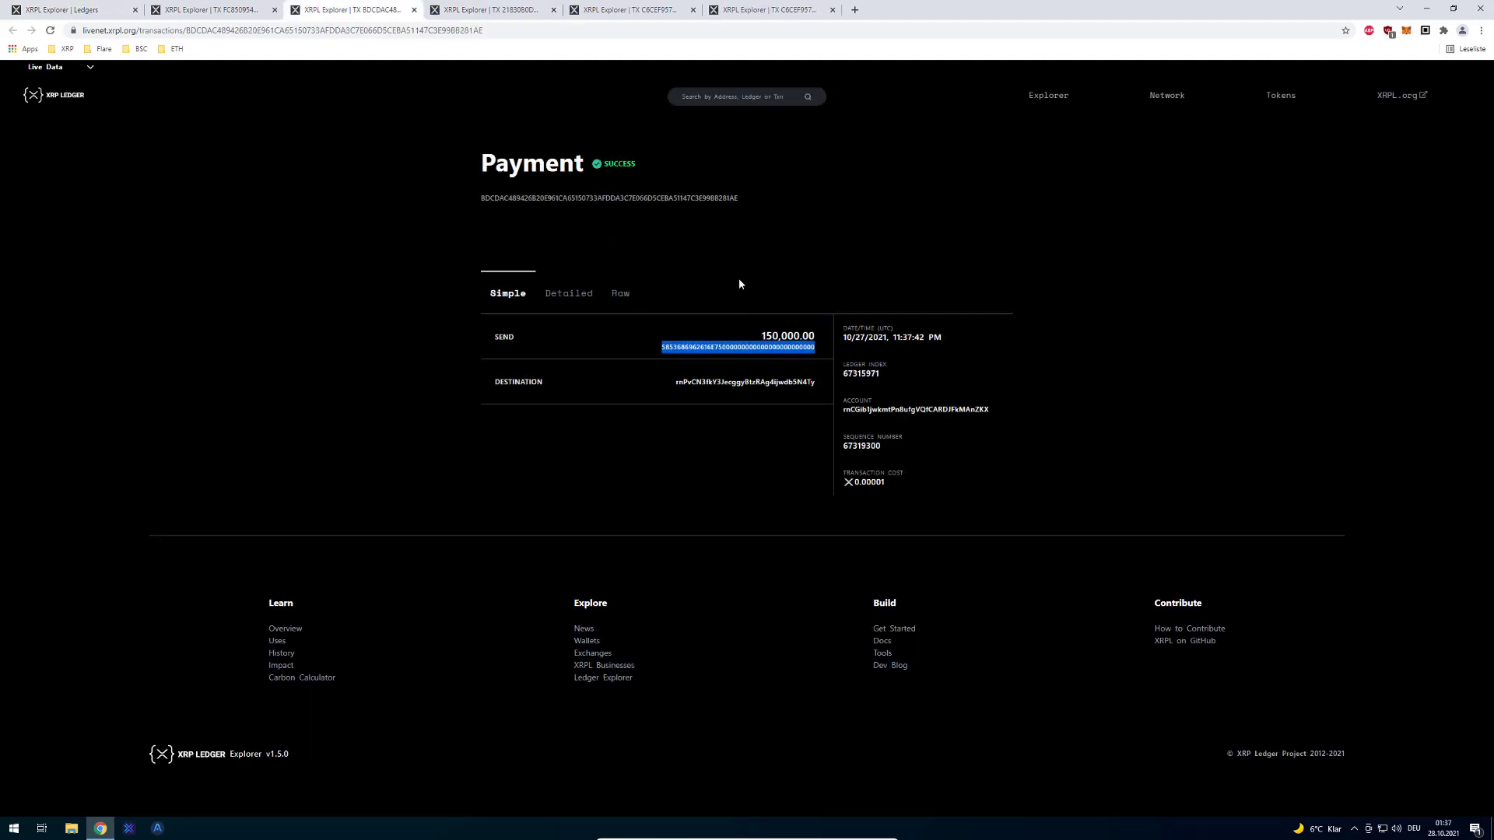
{"action": "key", "text": "ctrl+w"}
{"action": "key", "text": "ctrl+w"}
{"action": "key", "text": "ctrl+w"}
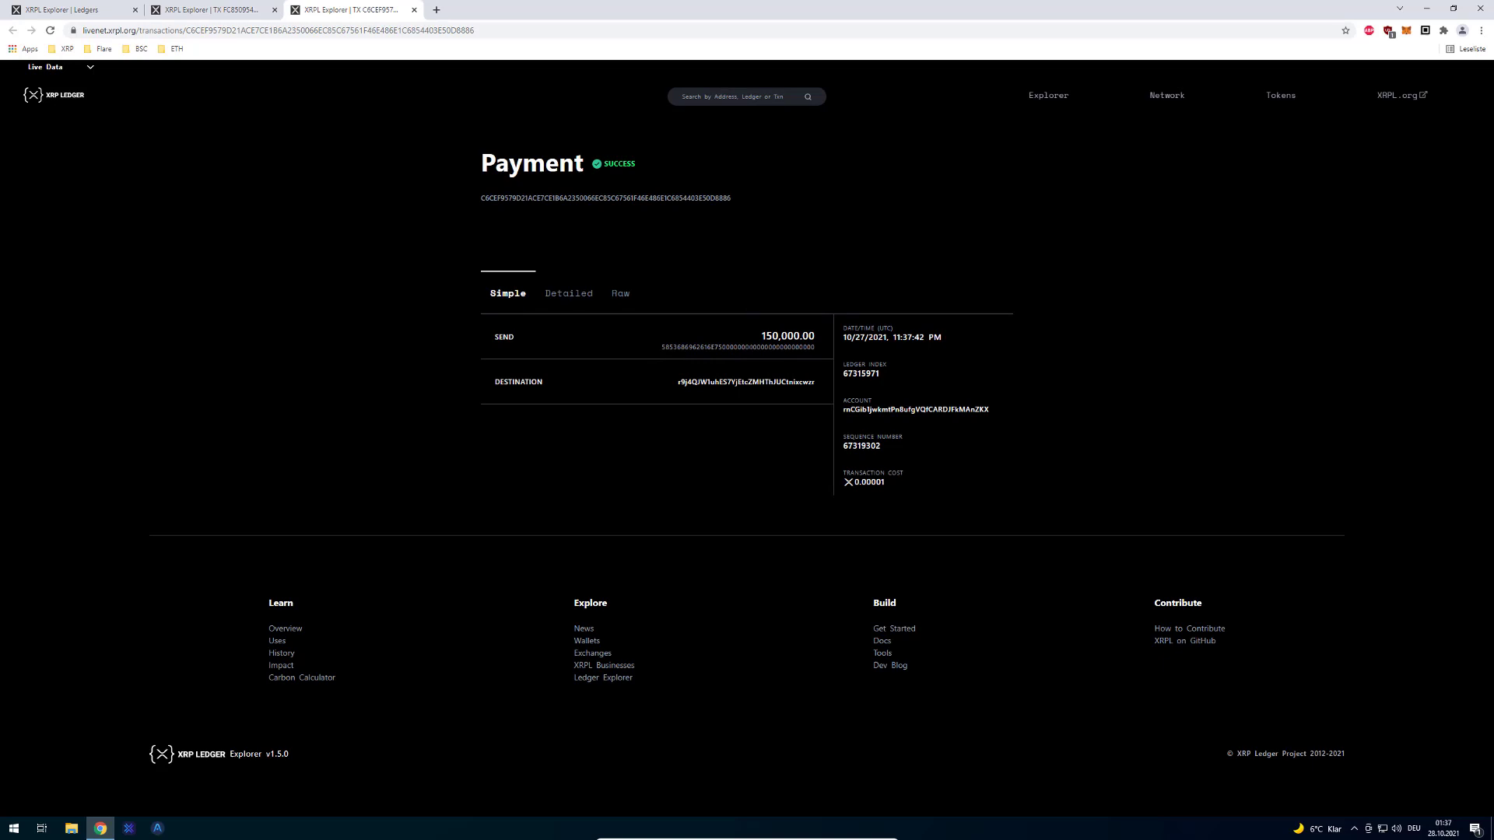
{"action": "key", "text": "ctrl+w"}
{"action": "key", "text": "ctrl+w"}
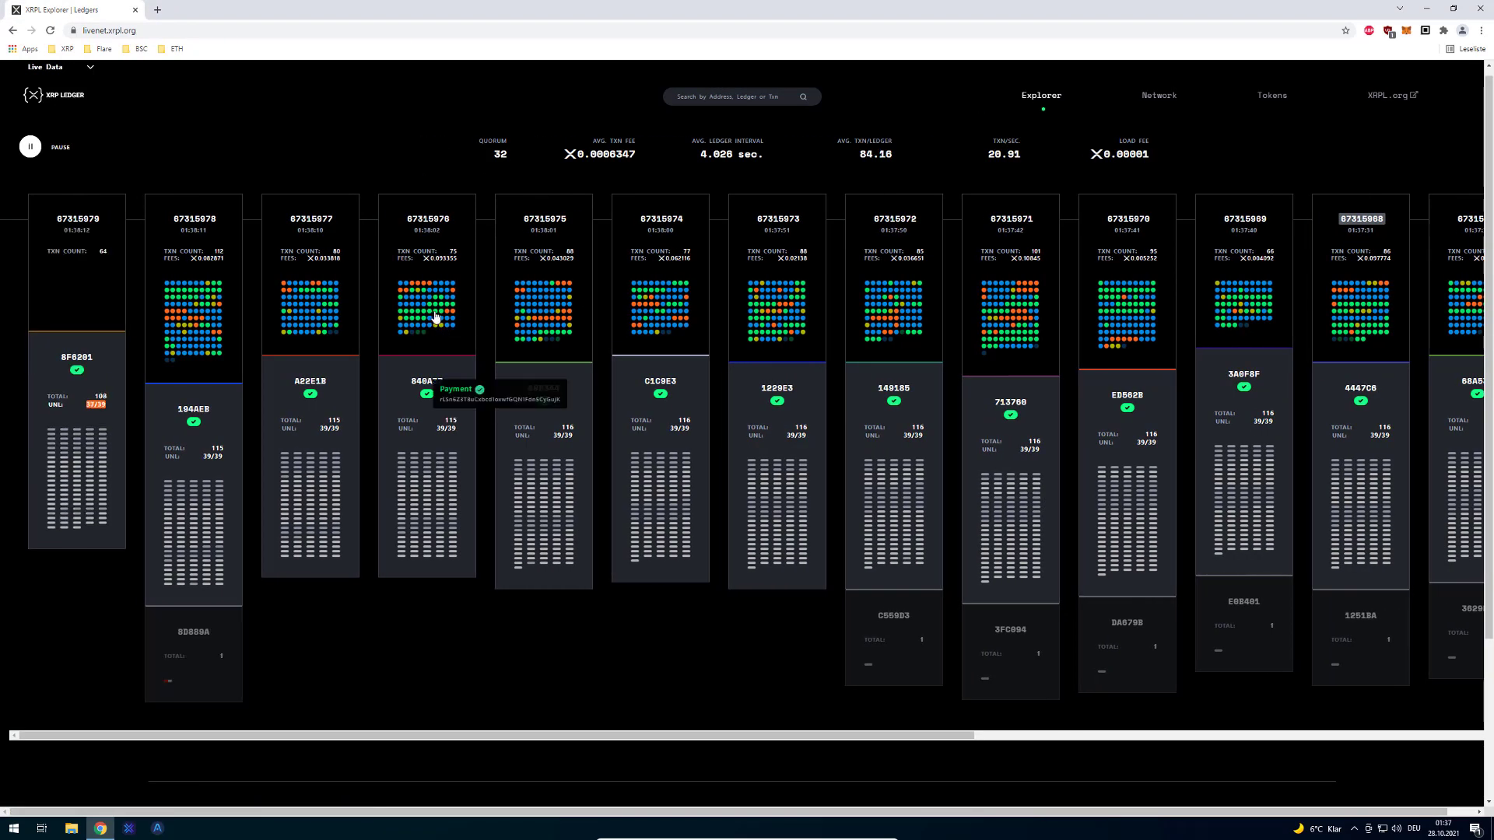
Step: Open six ledger 67315976 transactions in background tabs
{"action": "middle_click", "coordinate": [436, 312]}
{"action": "middle_click", "coordinate": [434, 308]}
{"action": "middle_click", "coordinate": [440, 307]}
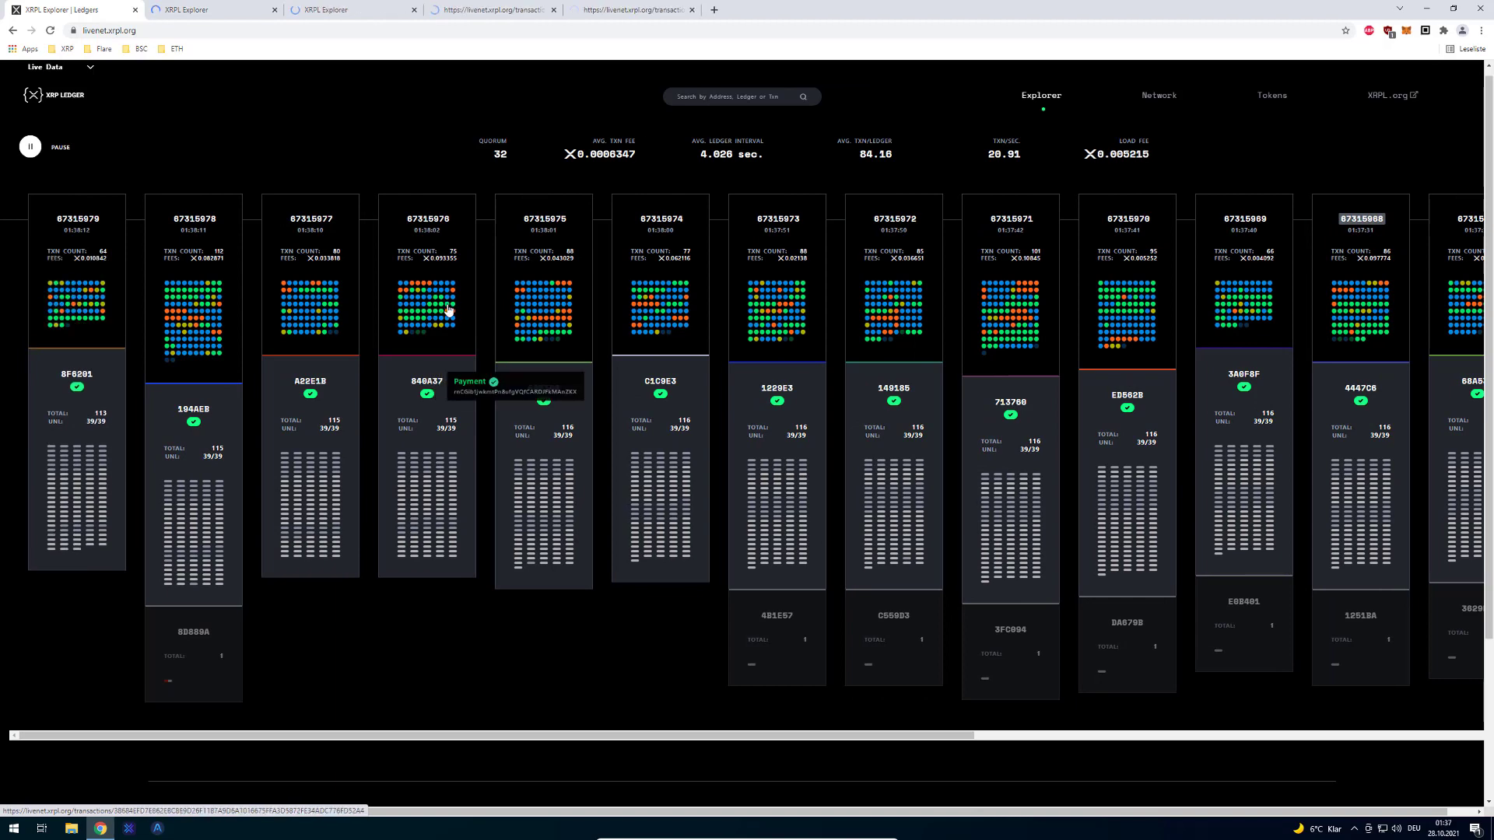
{"action": "middle_click", "coordinate": [447, 308]}
{"action": "middle_click", "coordinate": [454, 309]}
{"action": "middle_click", "coordinate": [454, 309]}
Step: Review the first Payment's 70.790453 sent amount, close it, and return to the Ledgers tab
{"action": "key", "text": "ctrl+Tab"}
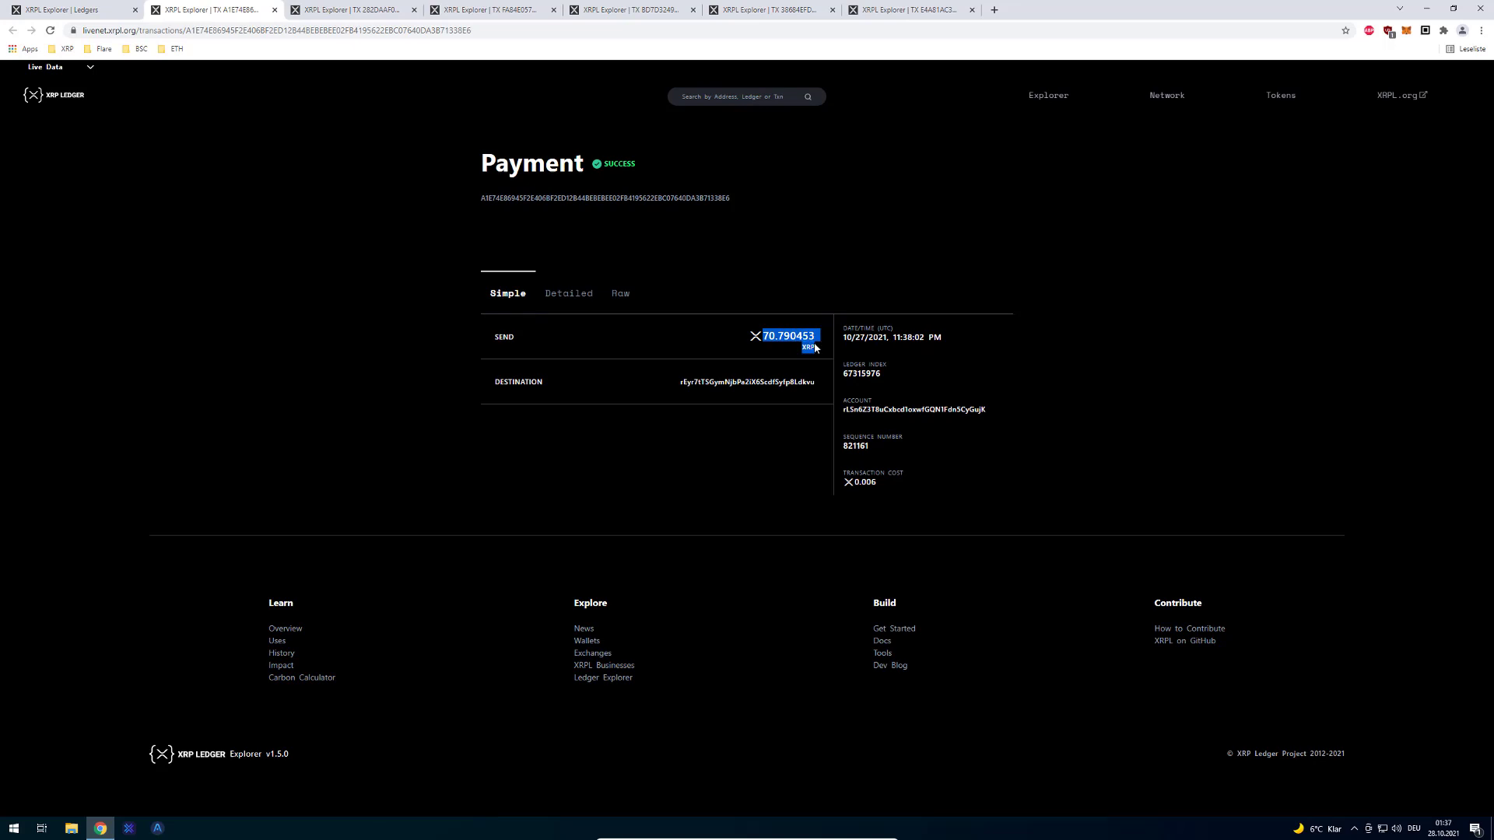
{"action": "double_click", "coordinate": [805, 336]}
{"action": "left_click", "coordinate": [800, 343]}
{"action": "double_click", "coordinate": [800, 340]}
{"action": "key", "text": "ctrl+w"}
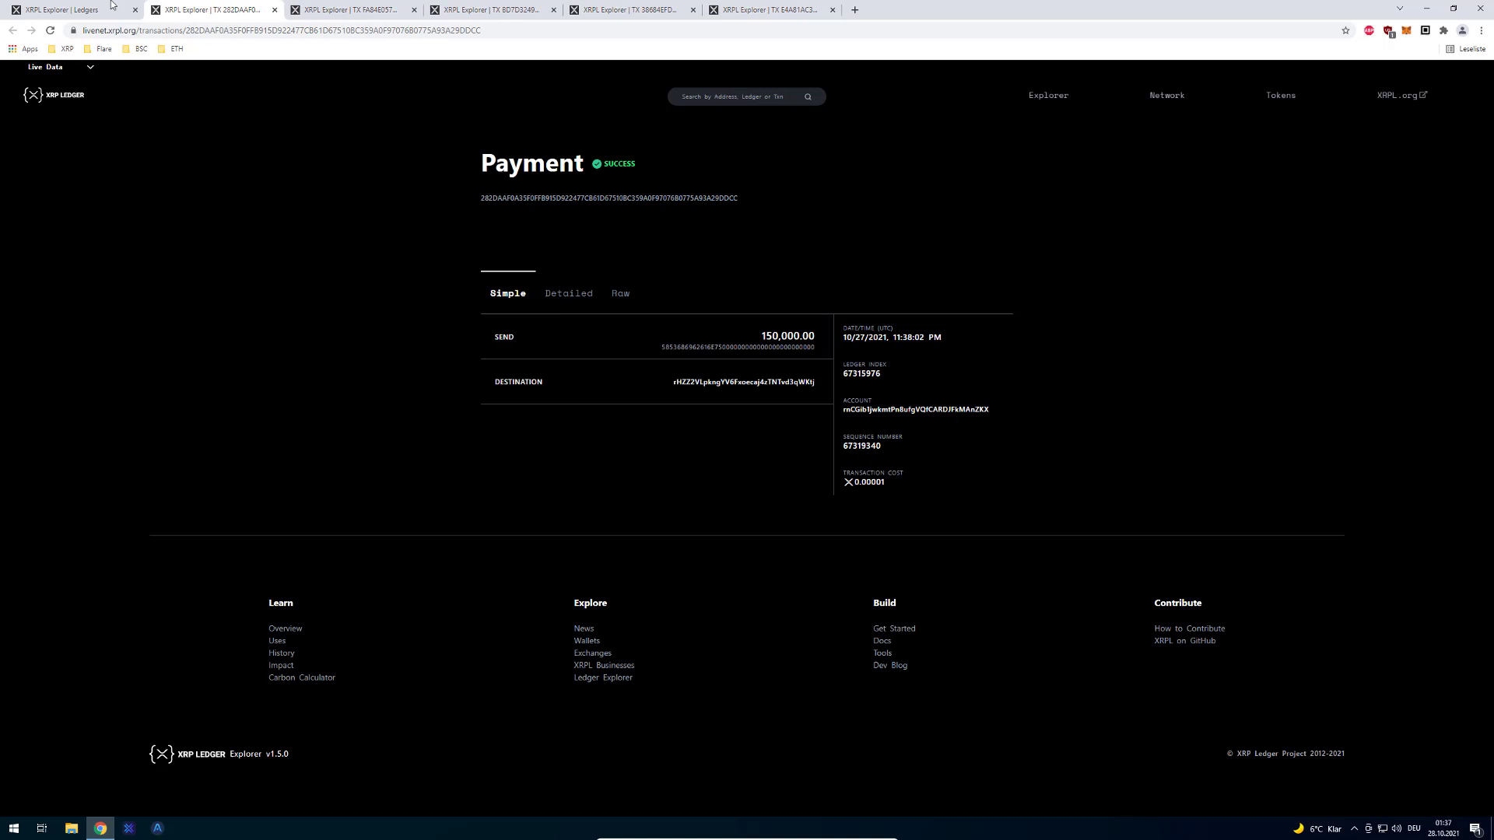
{"action": "left_click", "coordinate": [111, 5]}
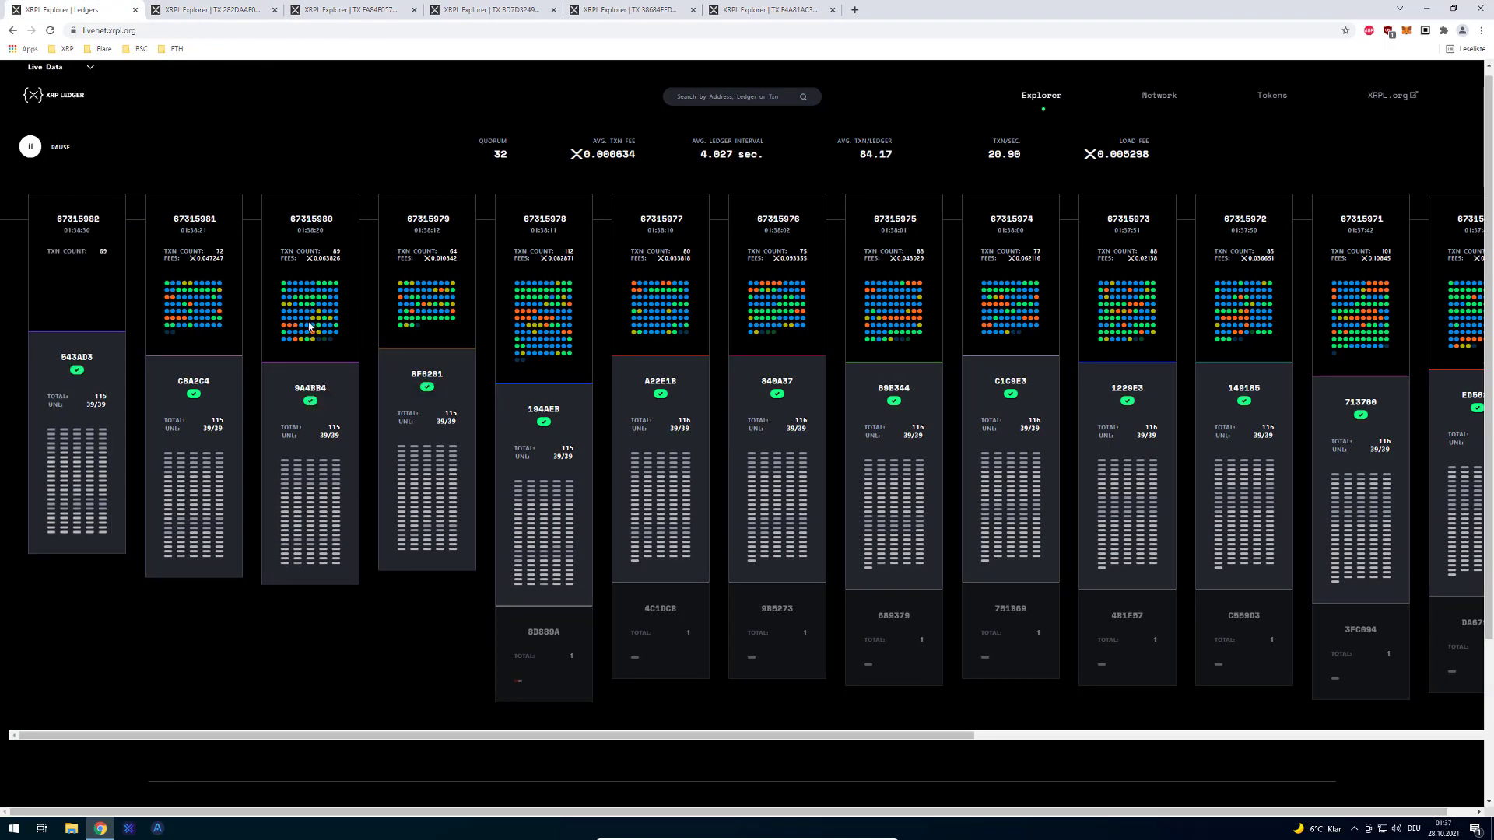
{"action": "mouse_move", "coordinate": [401, 310]}
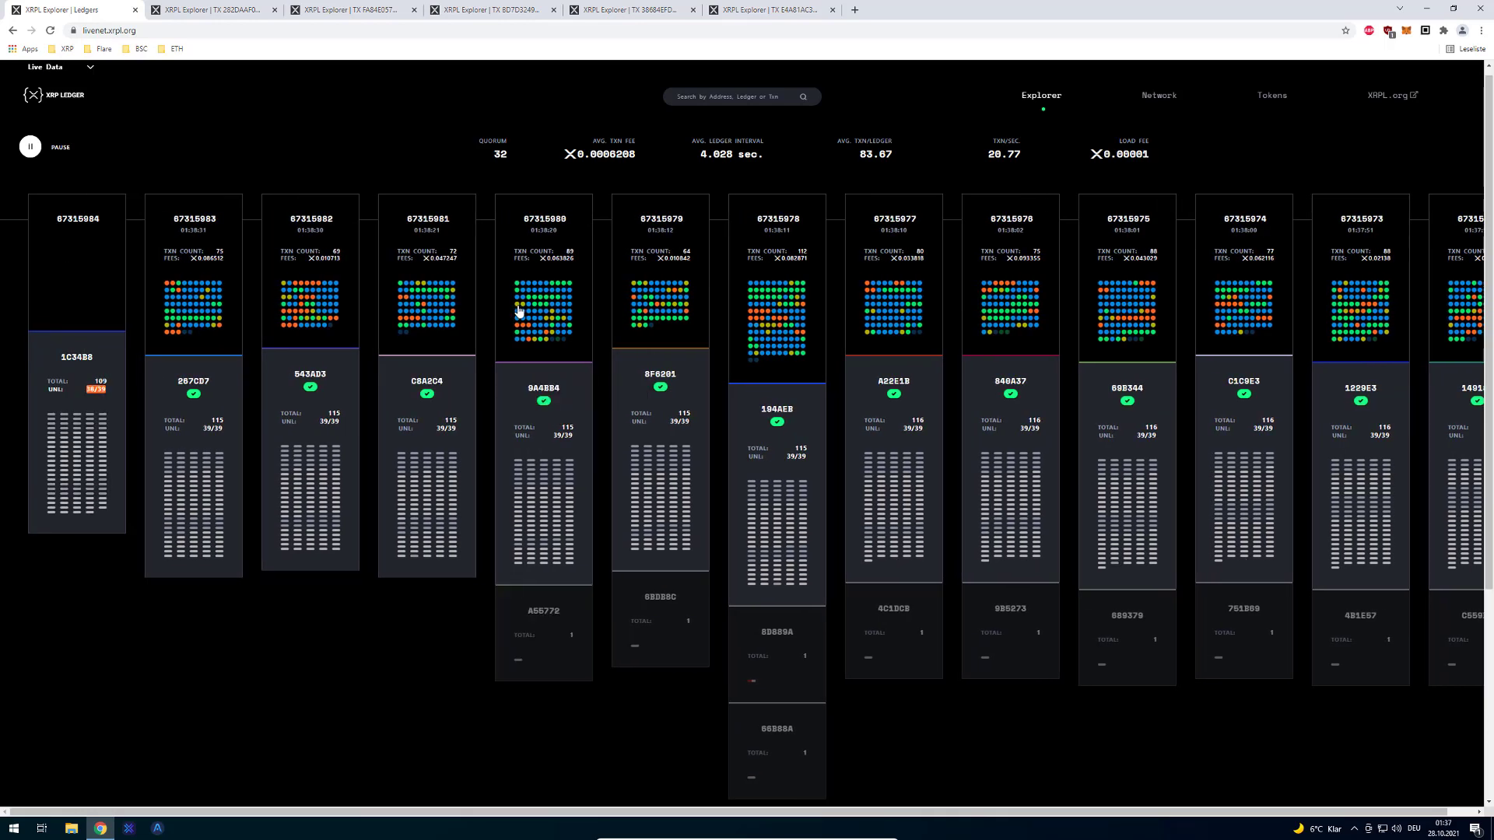
{"action": "mouse_move", "coordinate": [524, 310]}
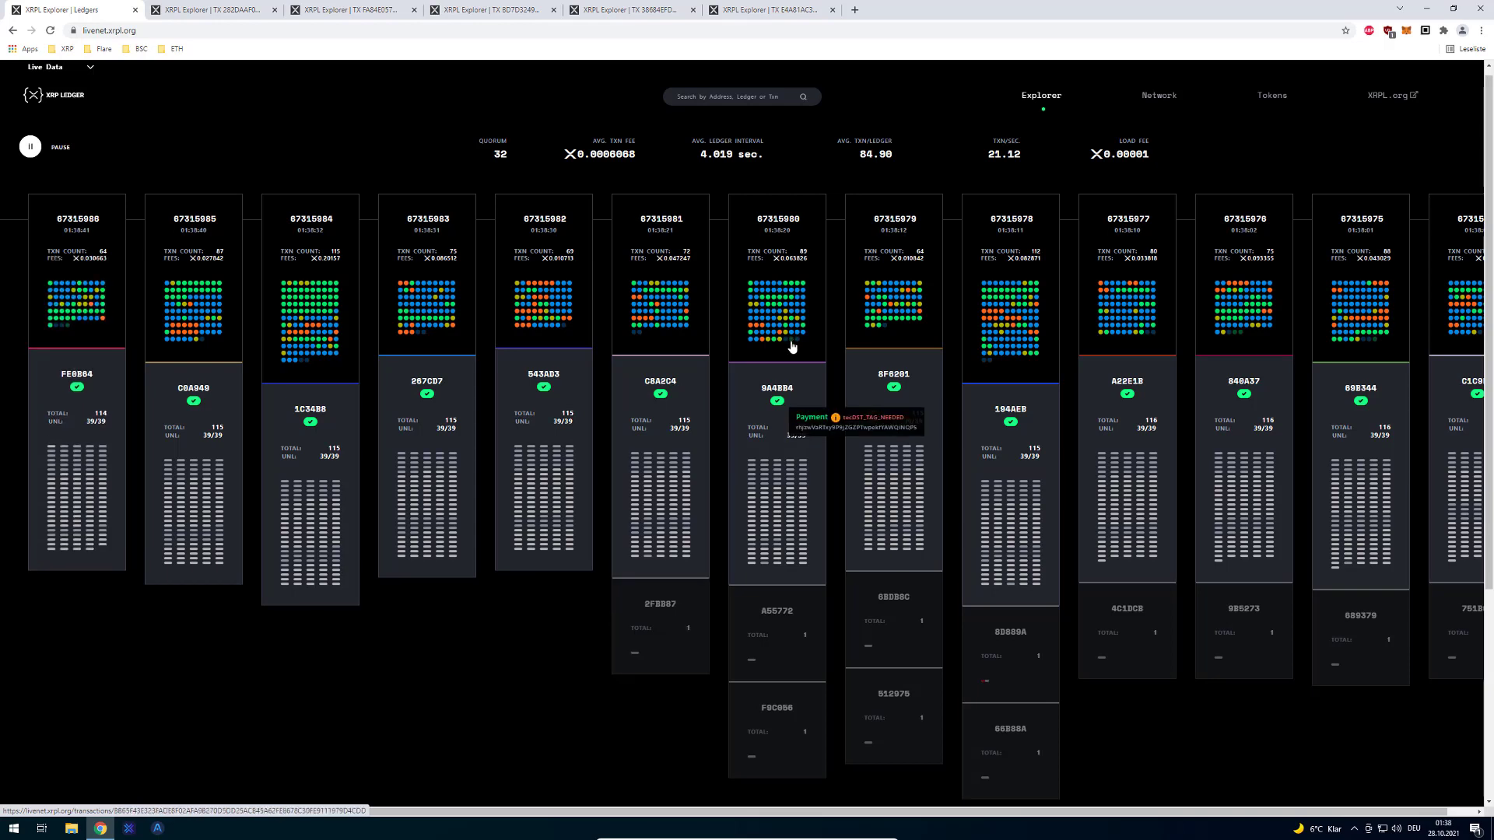
{"action": "mouse_move", "coordinate": [753, 333]}
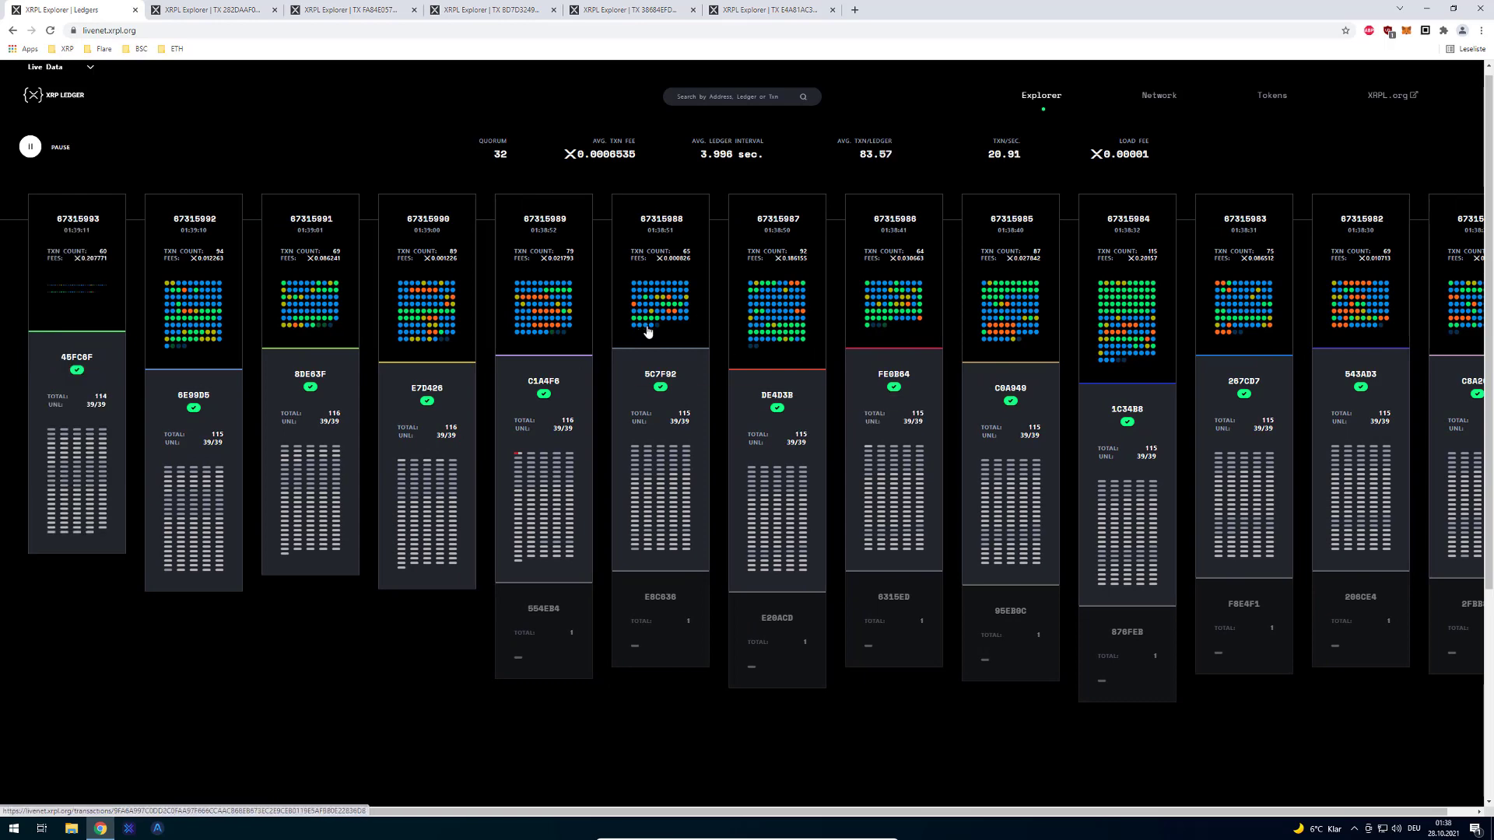
Step: Open a failed OfferCreate transaction from the feed in a new tab, review it, and close it
{"action": "mouse_move", "coordinate": [657, 332]}
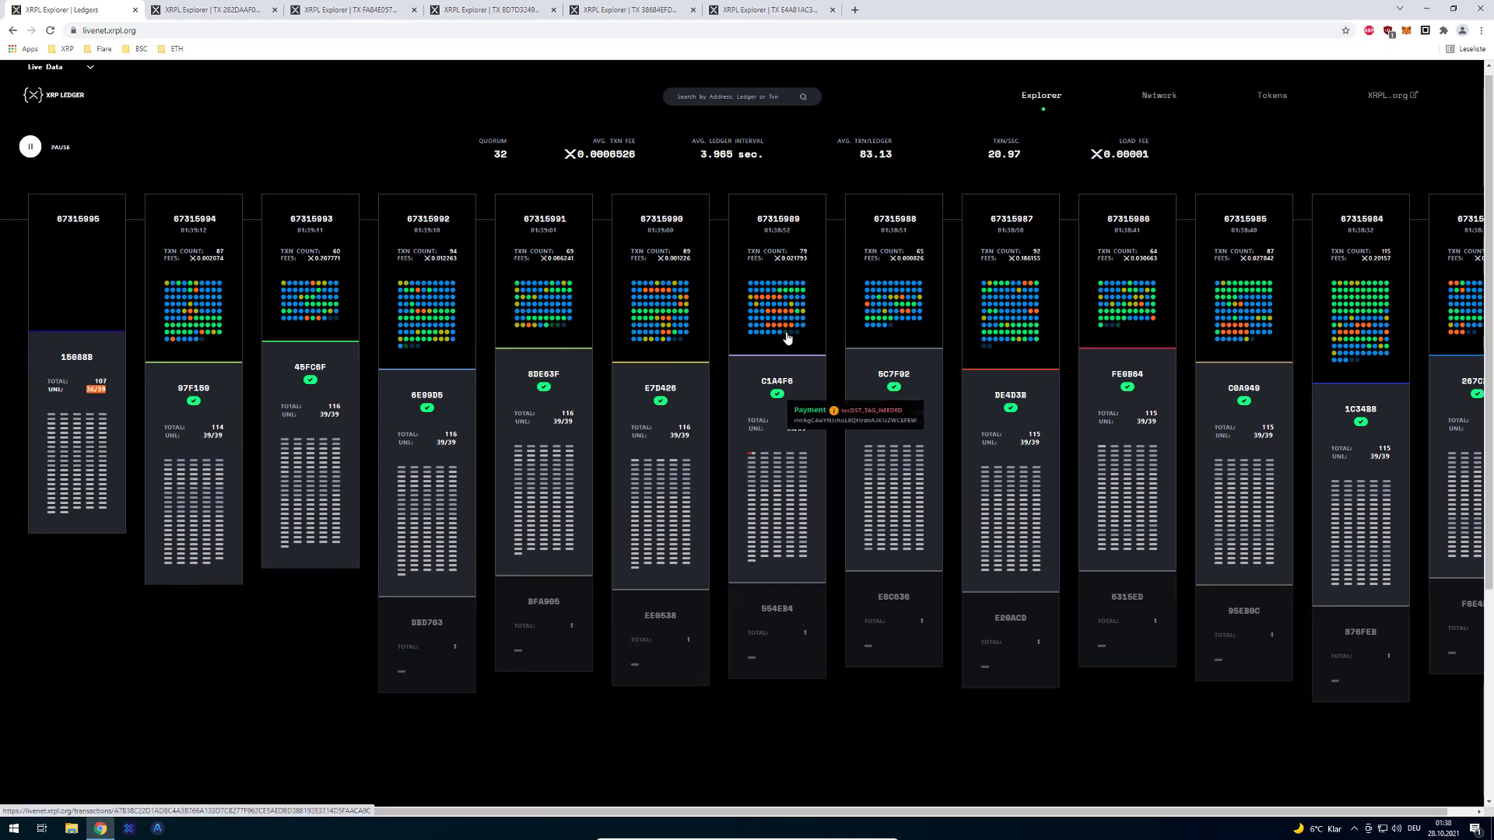
{"action": "right_click", "coordinate": [788, 332]}
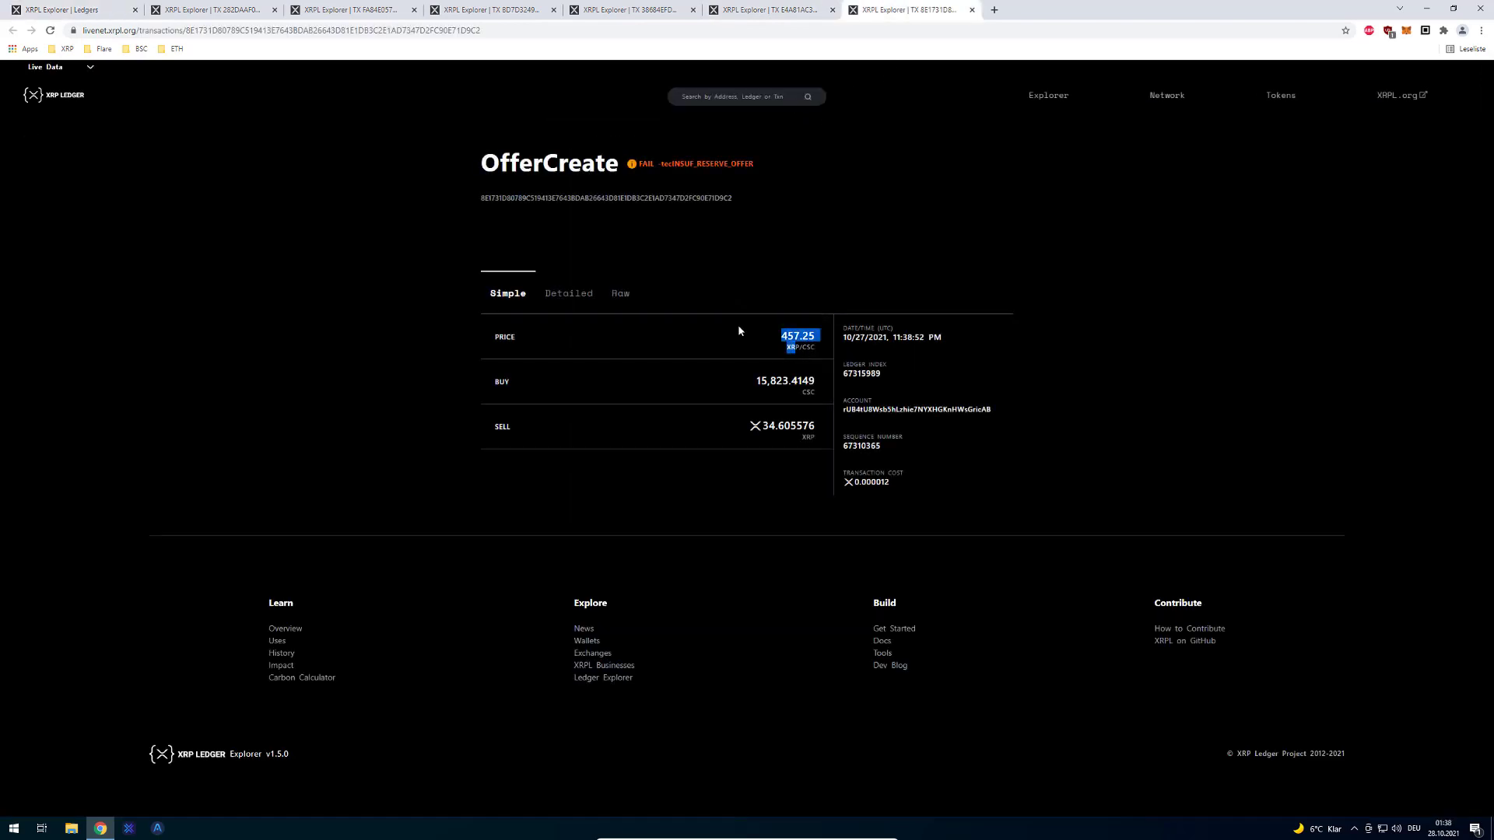
{"action": "key", "text": "ctrl+w"}
Step: Load the xrpl.org home page in a new browser tab
{"action": "key", "text": "ctrl+t"}
{"action": "type", "text": "xrpl"}
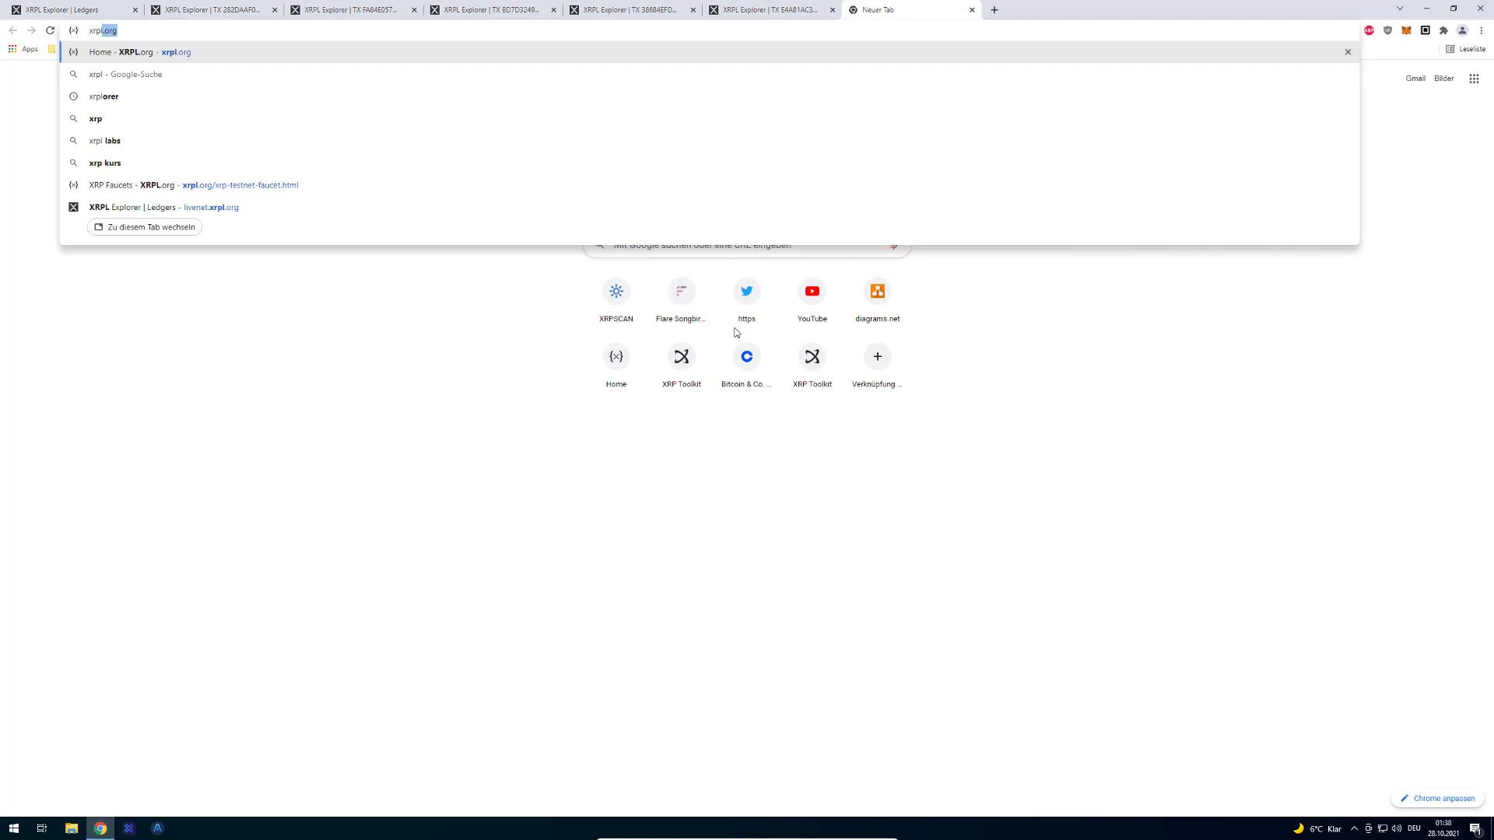
{"action": "key", "text": "Return"}
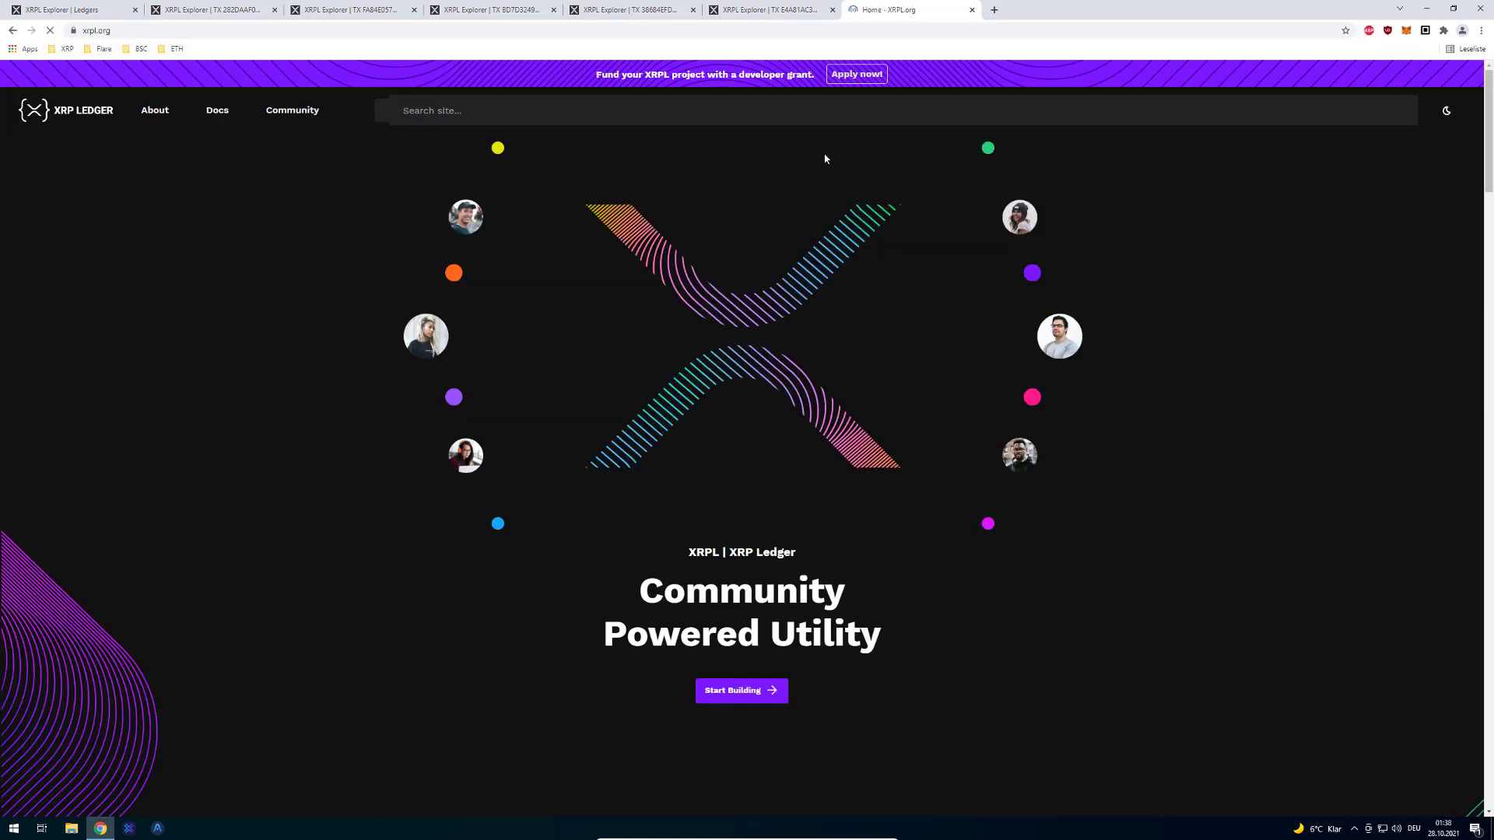
Step: Search the site documentation for 'tec', replacing the earlier 'codes' query
{"action": "left_click", "coordinate": [689, 112]}
{"action": "type", "text": "codes"}
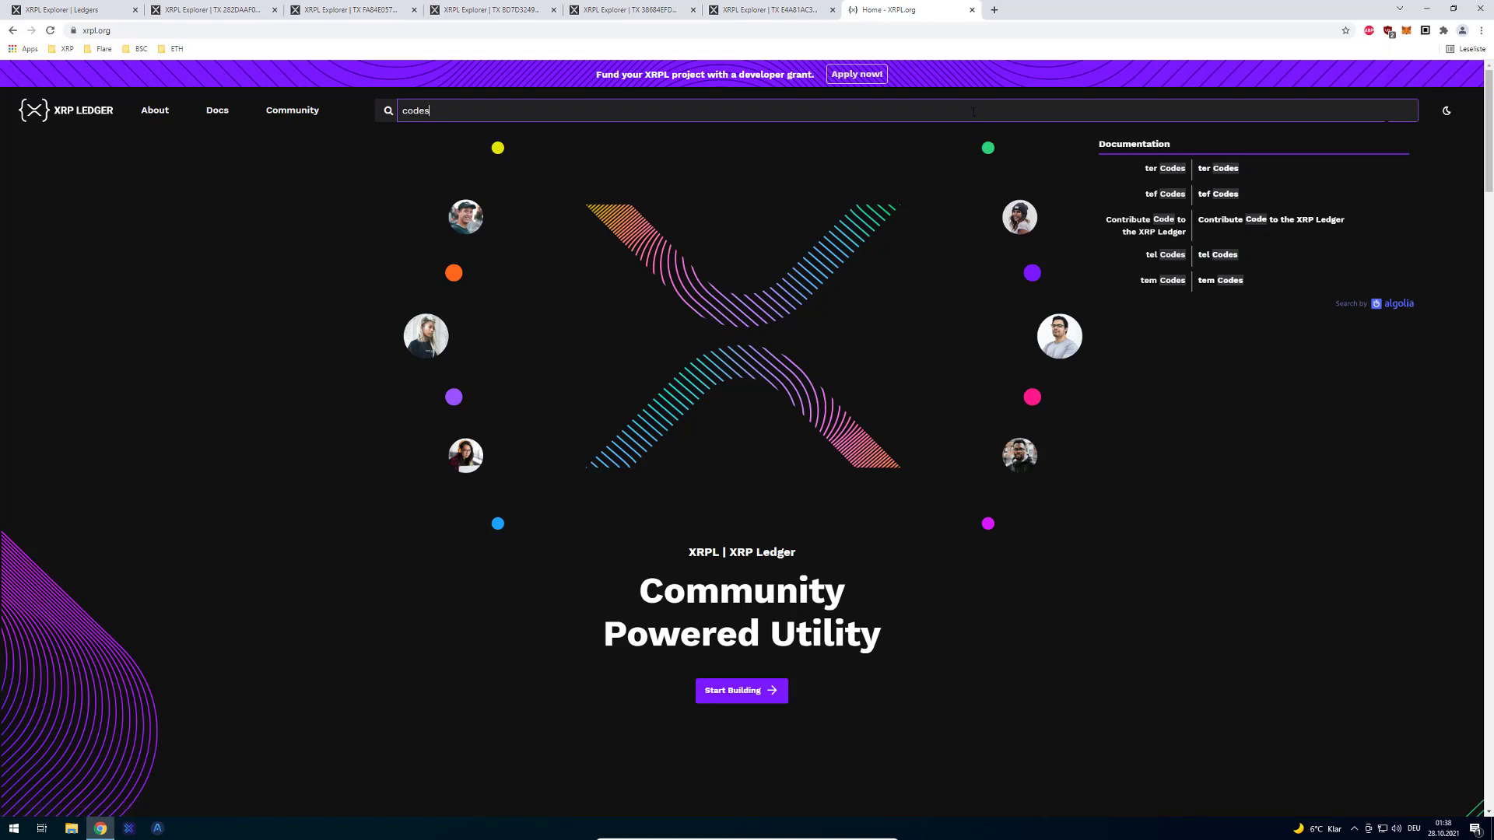
{"action": "key", "text": "ctrl+a"}
{"action": "type", "text": "tec"}
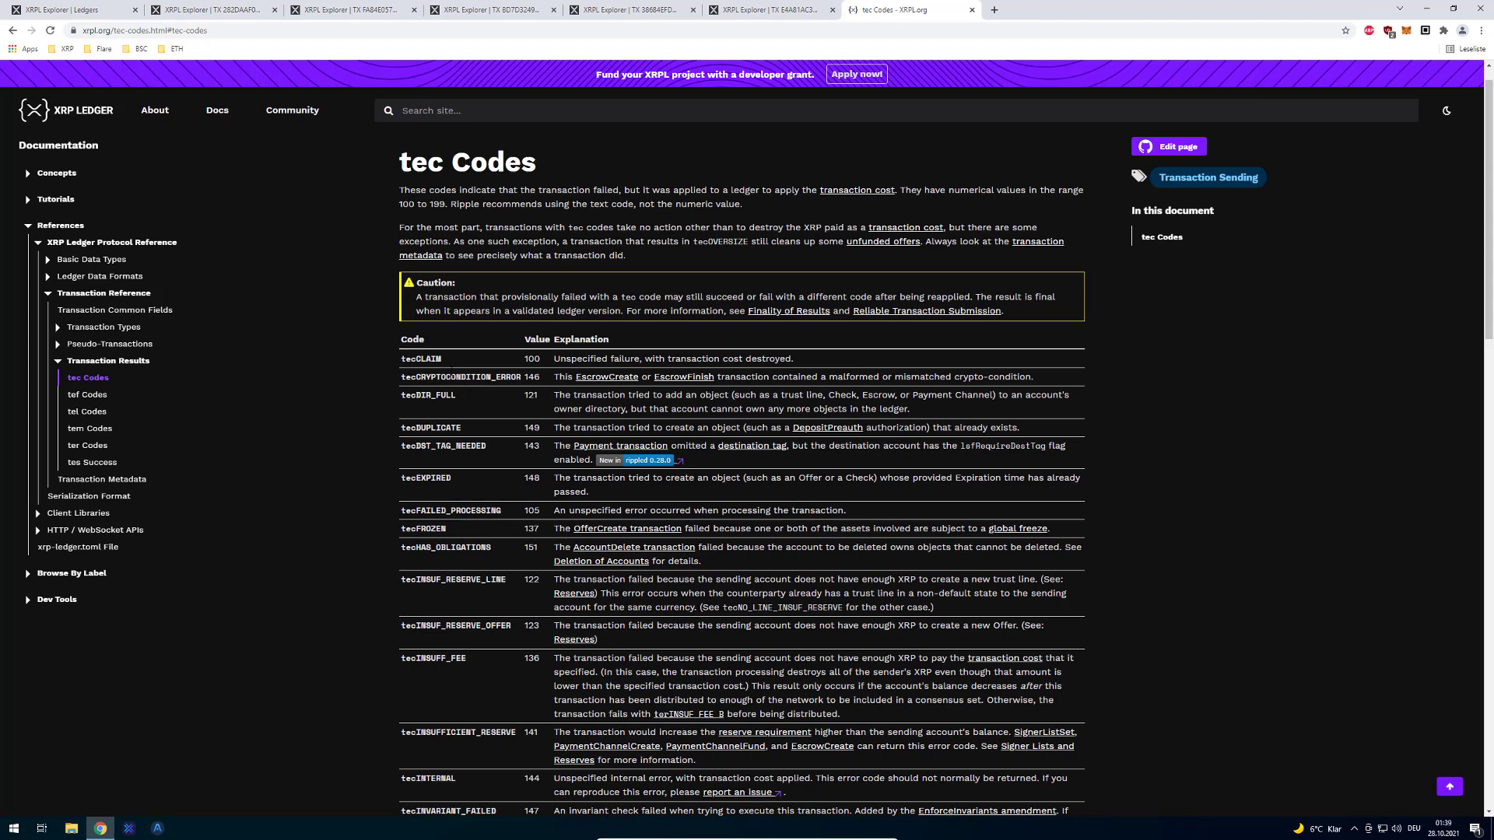
Step: Highlight the intro saying tec transactions failed and use numeric values 100–199
{"action": "scroll", "coordinate": [458, 372], "scroll_direction": "down", "scroll_amount": 1}
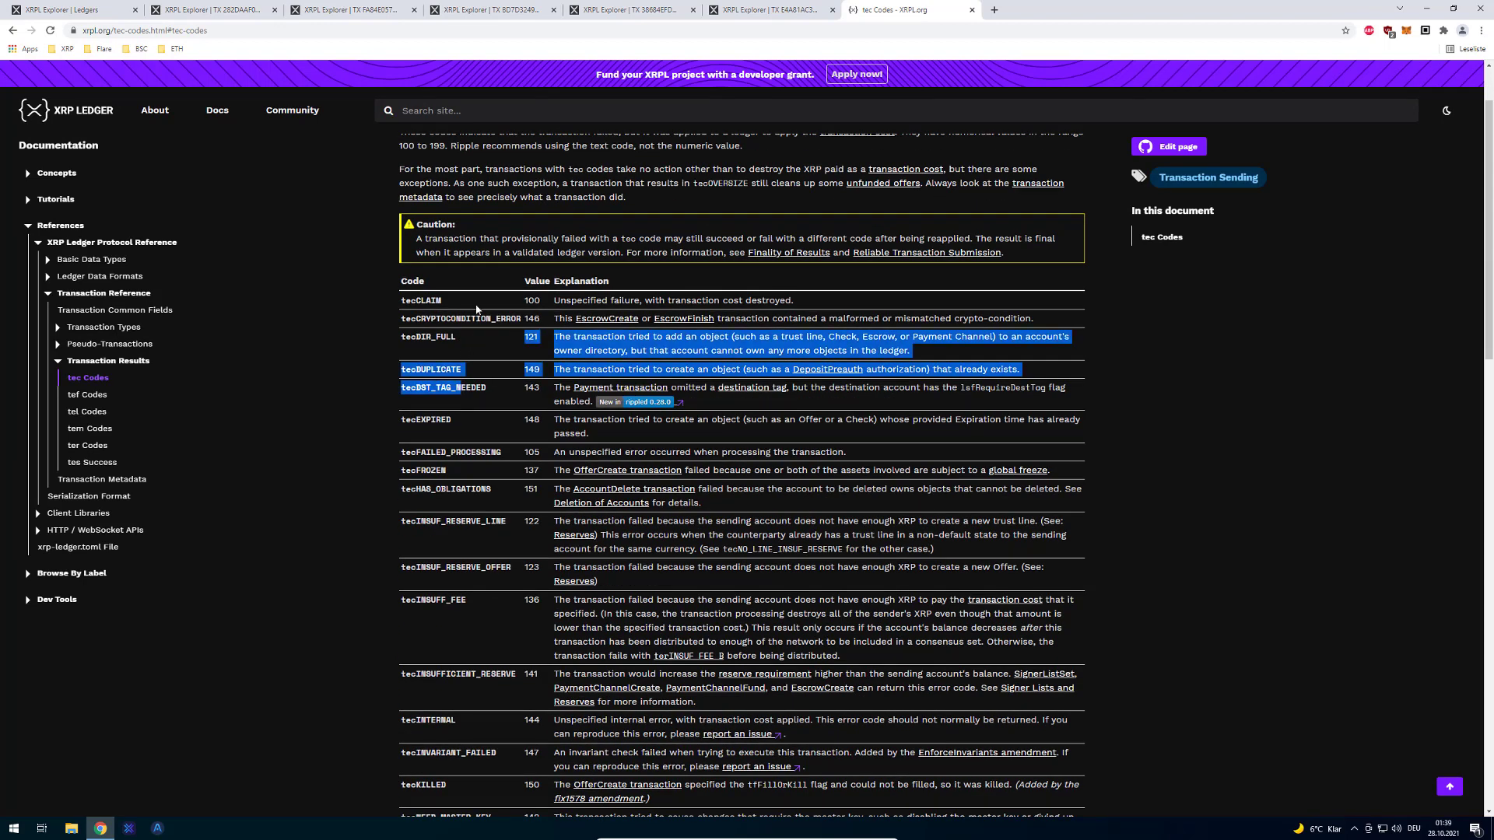
{"action": "scroll", "coordinate": [463, 387], "scroll_direction": "up", "scroll_amount": 1}
{"action": "left_click_drag", "start_coordinate": [481, 221], "coordinate": [819, 222]}
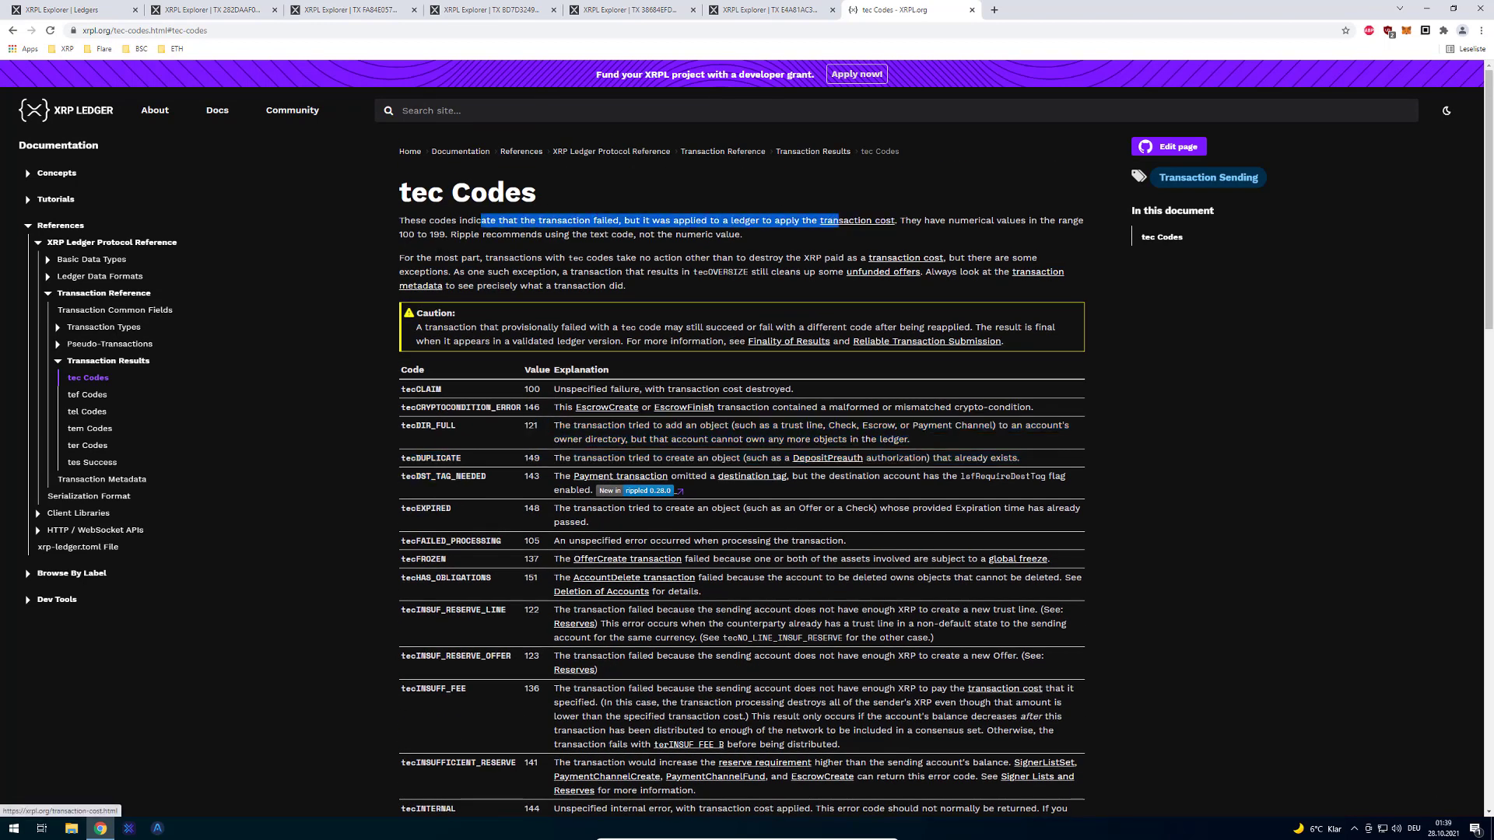
{"action": "left_click_drag", "start_coordinate": [986, 221], "coordinate": [748, 259]}
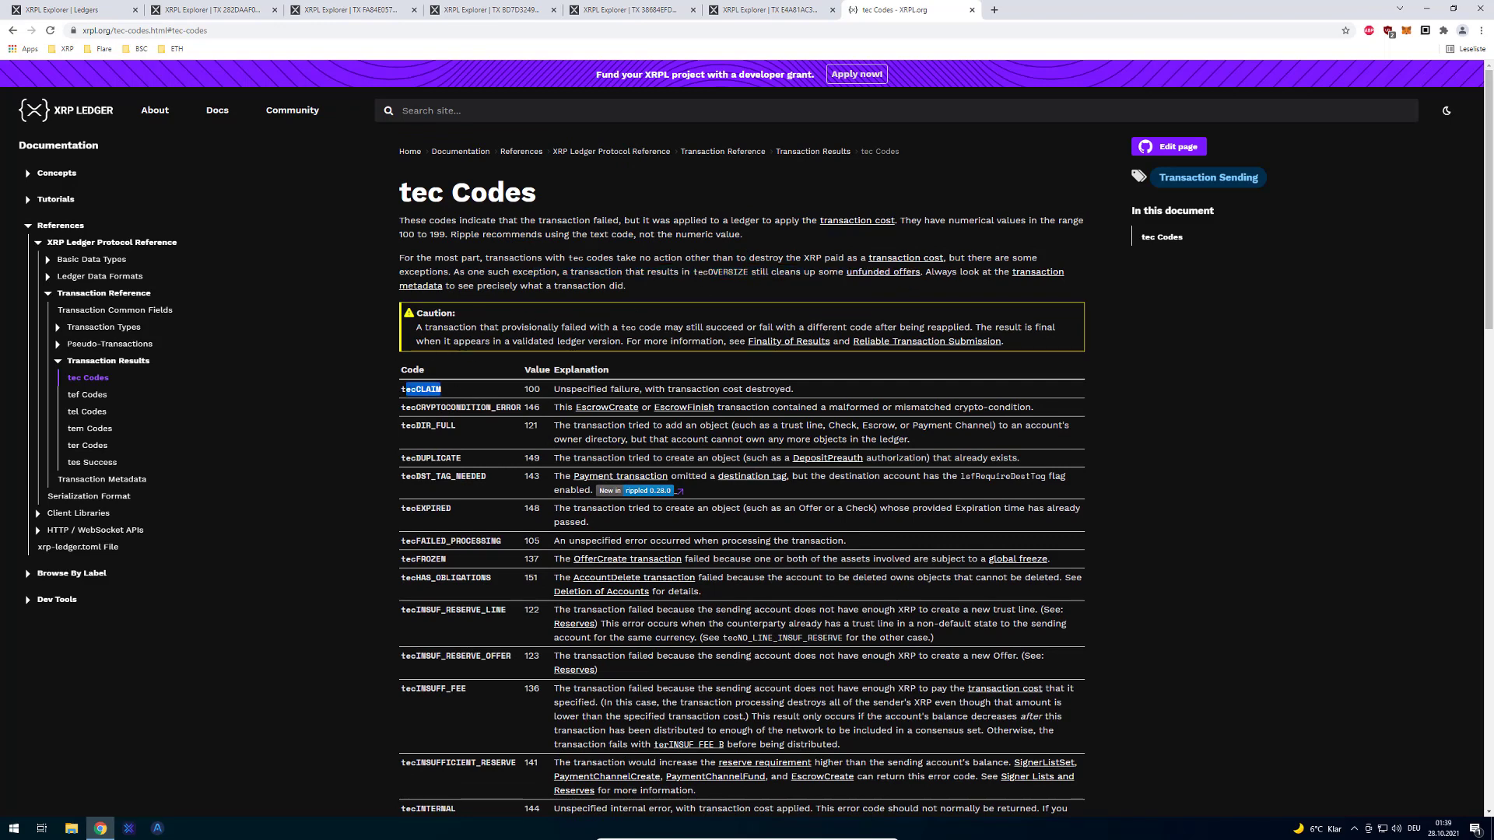
{"action": "left_click_drag", "start_coordinate": [686, 389], "coordinate": [689, 389]}
Step: Scroll down the tec codes table, highlighting rows and the tecPATH_DRY code
{"action": "scroll", "coordinate": [688, 389], "scroll_direction": "down", "scroll_amount": 1}
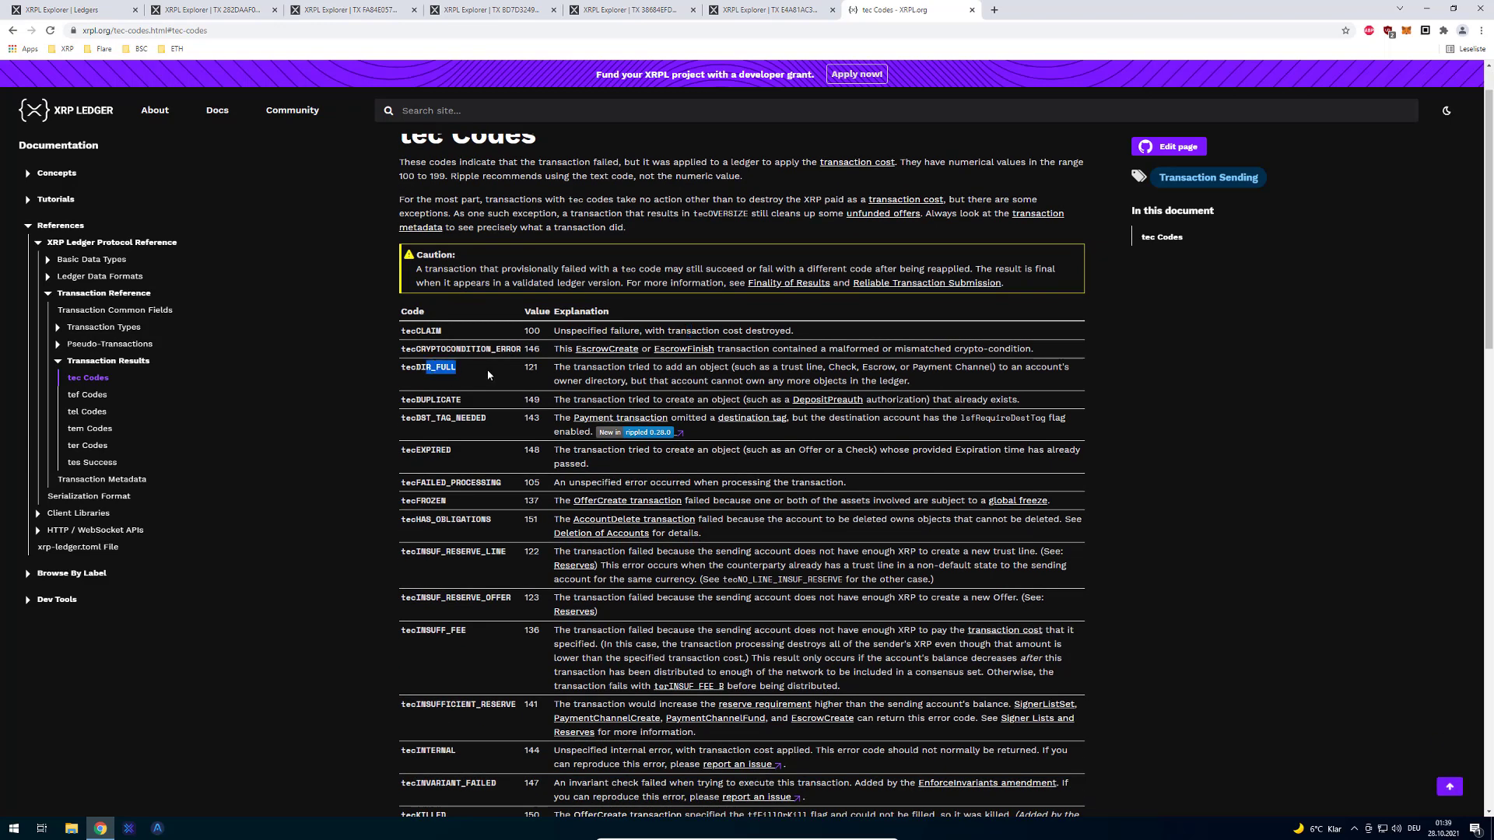
{"action": "scroll", "coordinate": [529, 395], "scroll_direction": "down", "scroll_amount": 3}
{"action": "left_click_drag", "start_coordinate": [484, 263], "coordinate": [436, 360]}
{"action": "scroll", "coordinate": [437, 360], "scroll_direction": "down", "scroll_amount": 1}
{"action": "scroll", "coordinate": [440, 360], "scroll_direction": "down", "scroll_amount": 3}
{"action": "scroll", "coordinate": [440, 359], "scroll_direction": "down", "scroll_amount": 8}
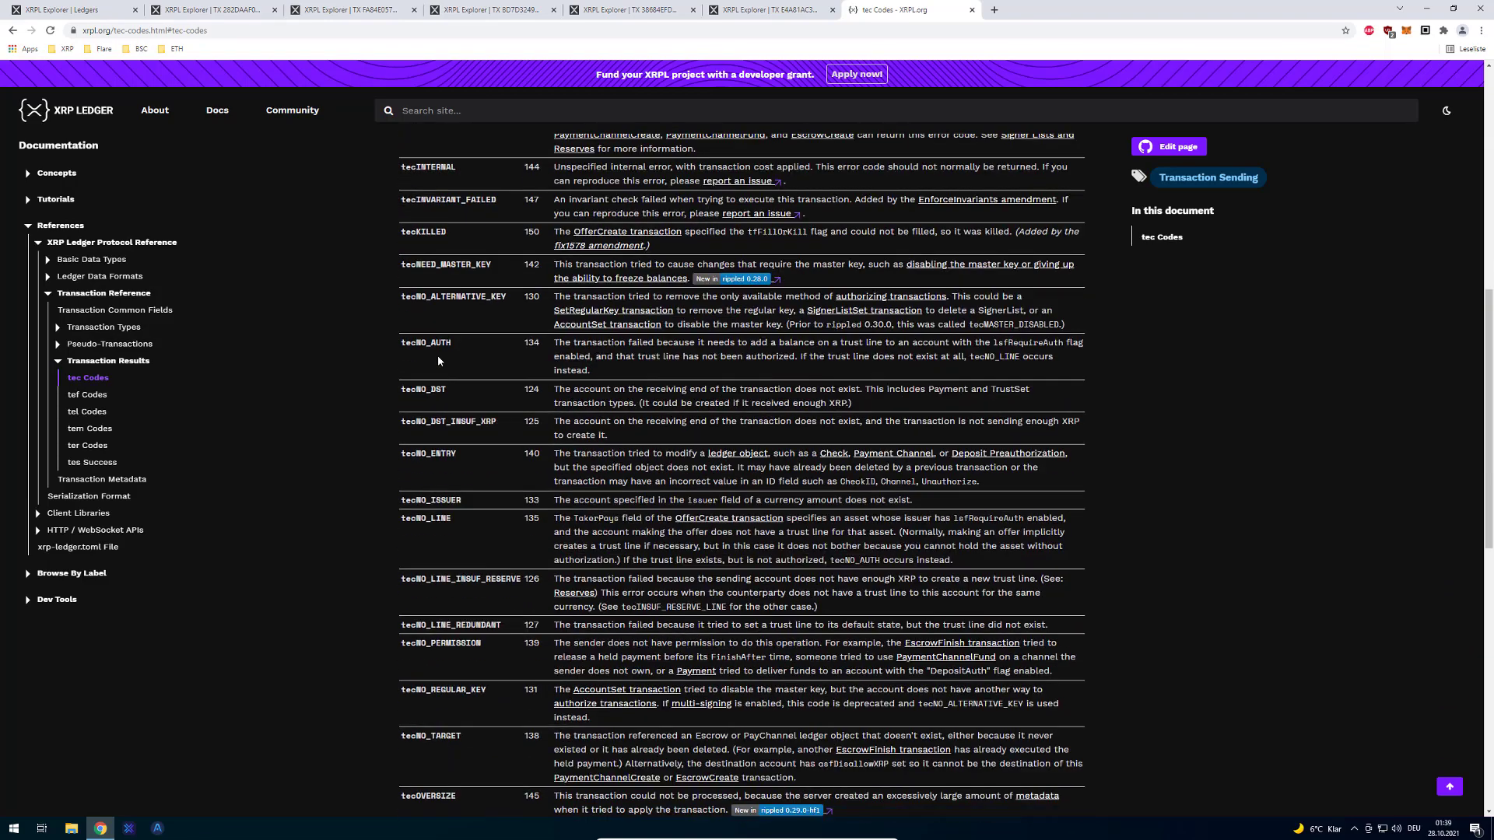
{"action": "left_click_drag", "start_coordinate": [452, 399], "coordinate": [482, 430]}
{"action": "left_click", "coordinate": [459, 536]}
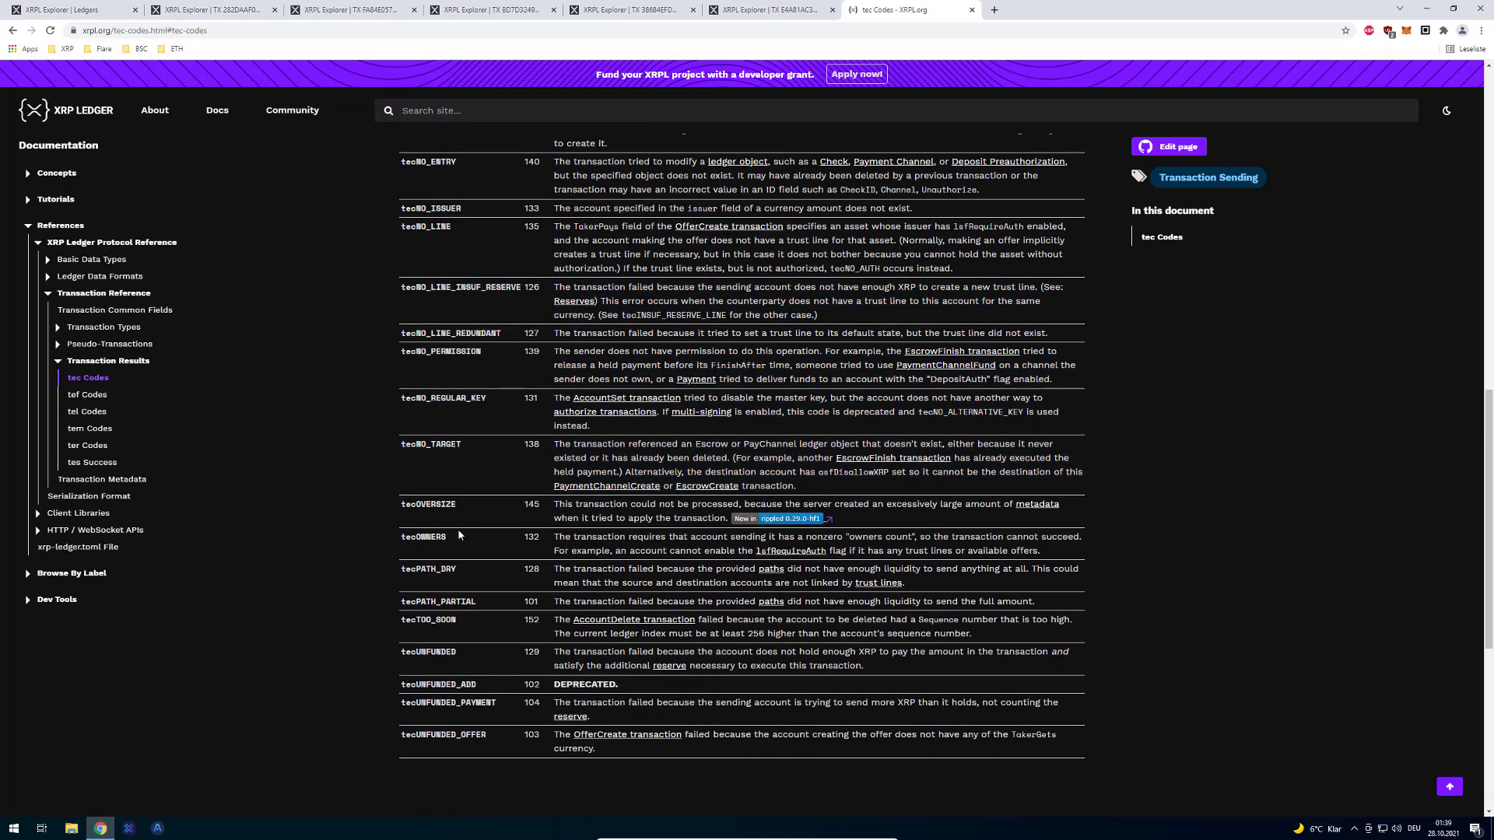
{"action": "double_click", "coordinate": [428, 569]}
Step: Select more tec code rows higher in the table, then go back to XRPL Explorer | Ledgers
{"action": "scroll", "coordinate": [552, 475], "scroll_direction": "up", "scroll_amount": 3}
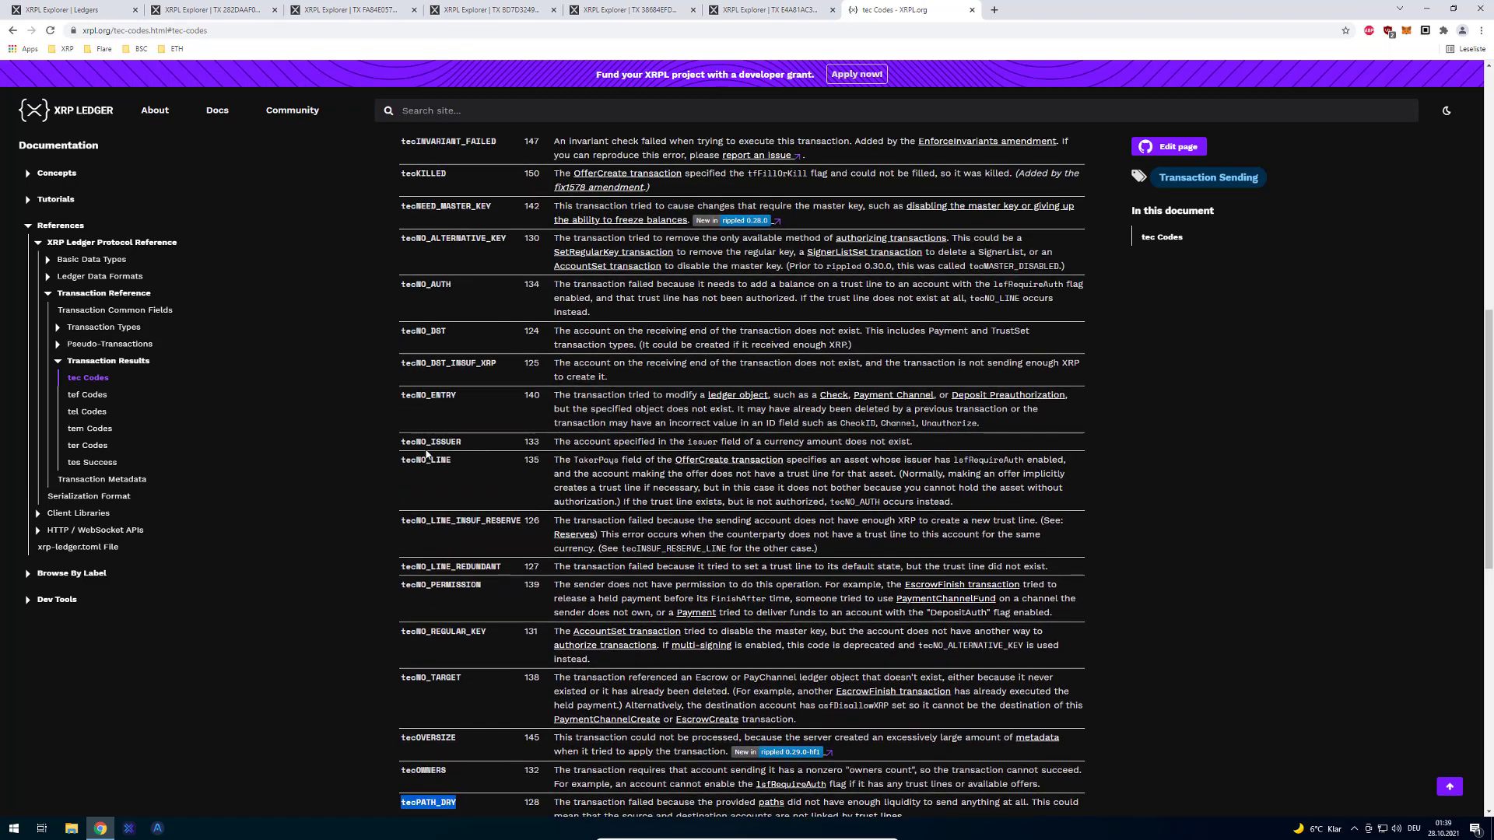
{"action": "left_click", "coordinate": [426, 455]}
{"action": "scroll", "coordinate": [467, 350], "scroll_direction": "up", "scroll_amount": 2}
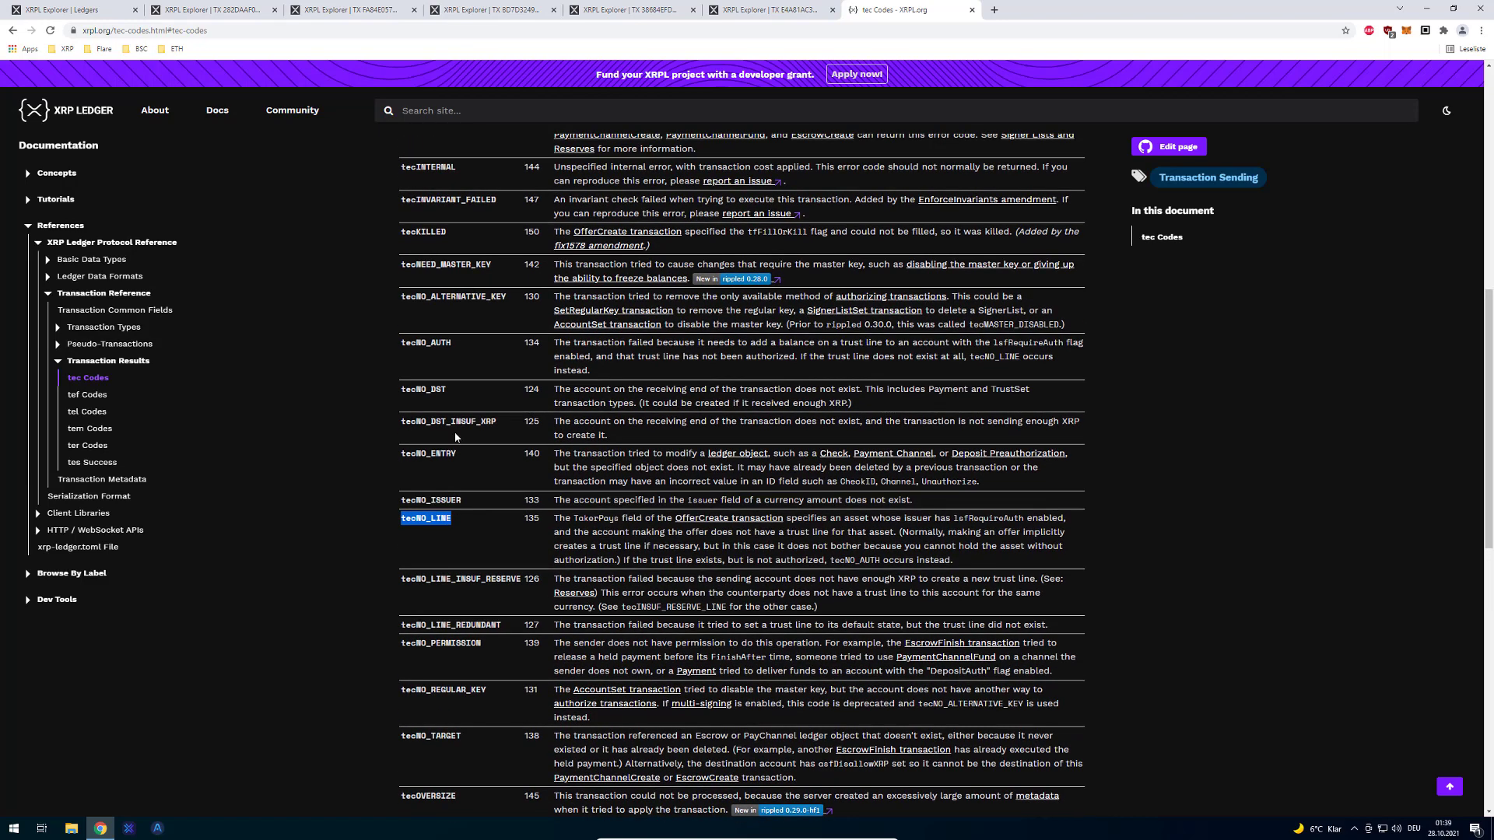
{"action": "left_click_drag", "start_coordinate": [406, 316], "coordinate": [493, 387]}
{"action": "left_click", "coordinate": [492, 387]}
{"action": "scroll", "coordinate": [493, 387], "scroll_direction": "down", "scroll_amount": 5}
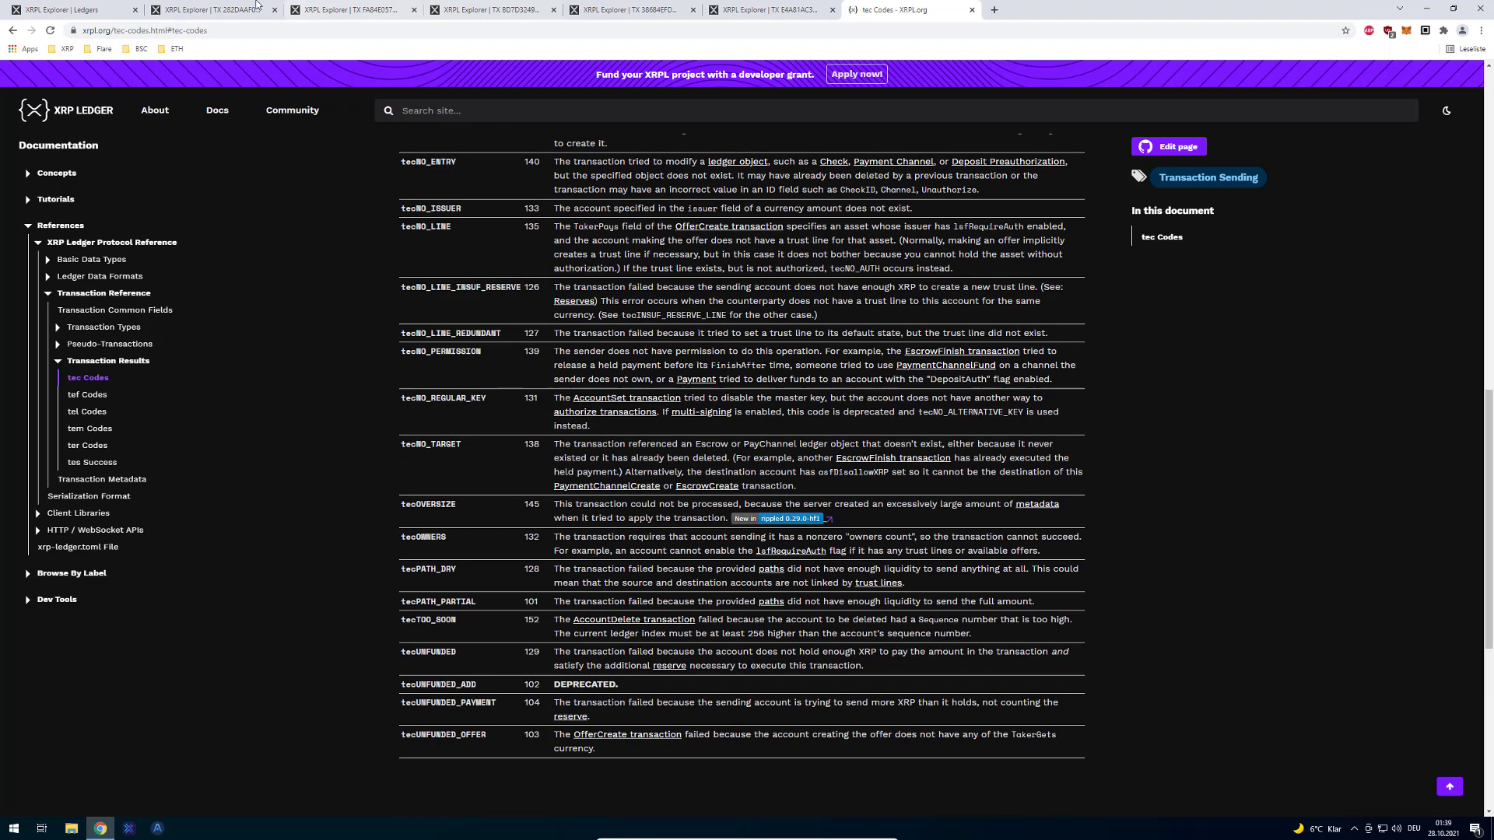
{"action": "left_click", "coordinate": [73, 9]}
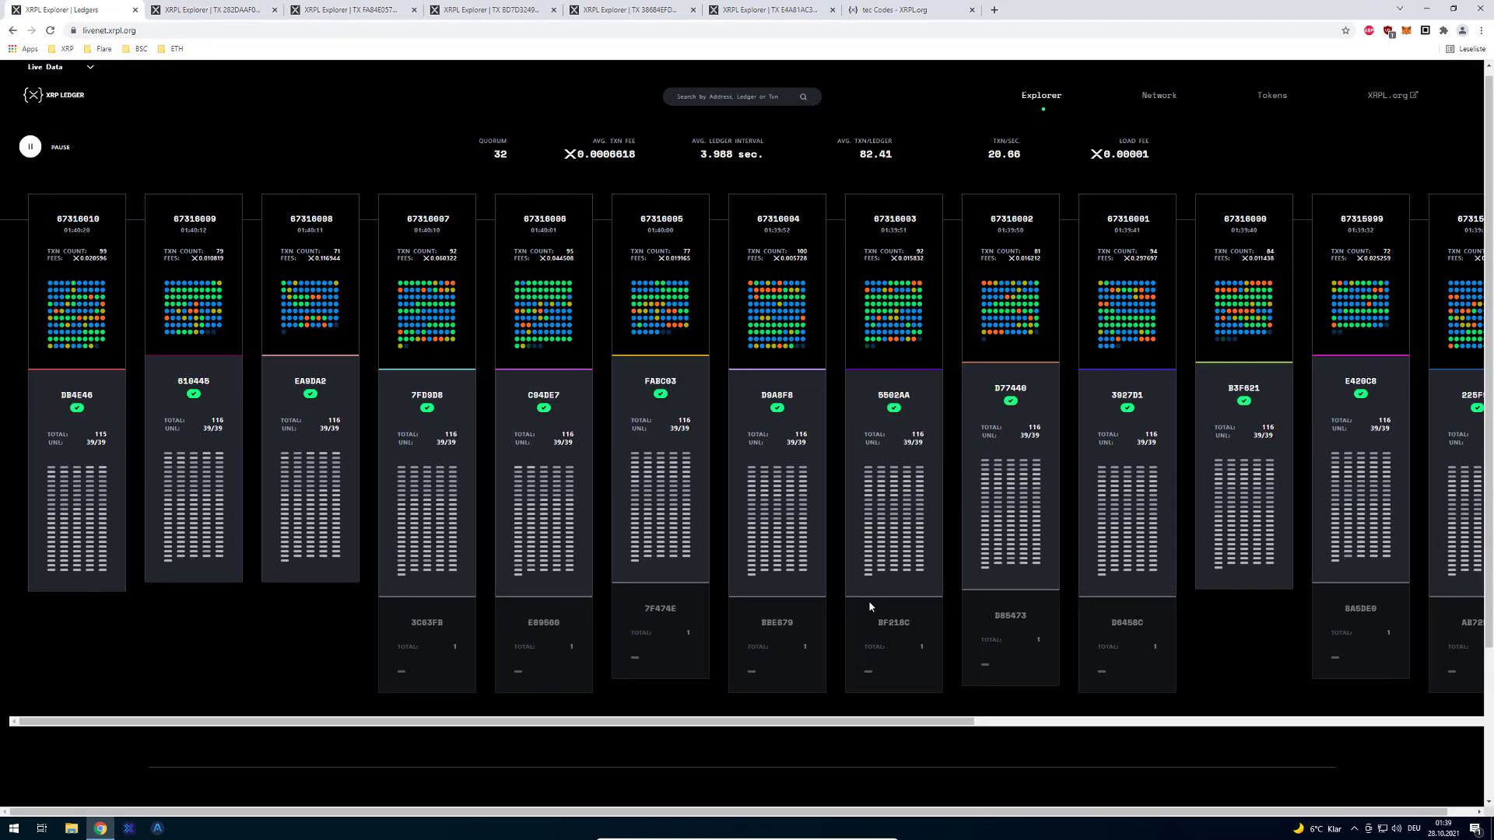
Step: Highlight ledger 67316011's fees value and the average transaction fee on the Ledgers page
{"action": "mouse_move", "coordinate": [179, 295]}
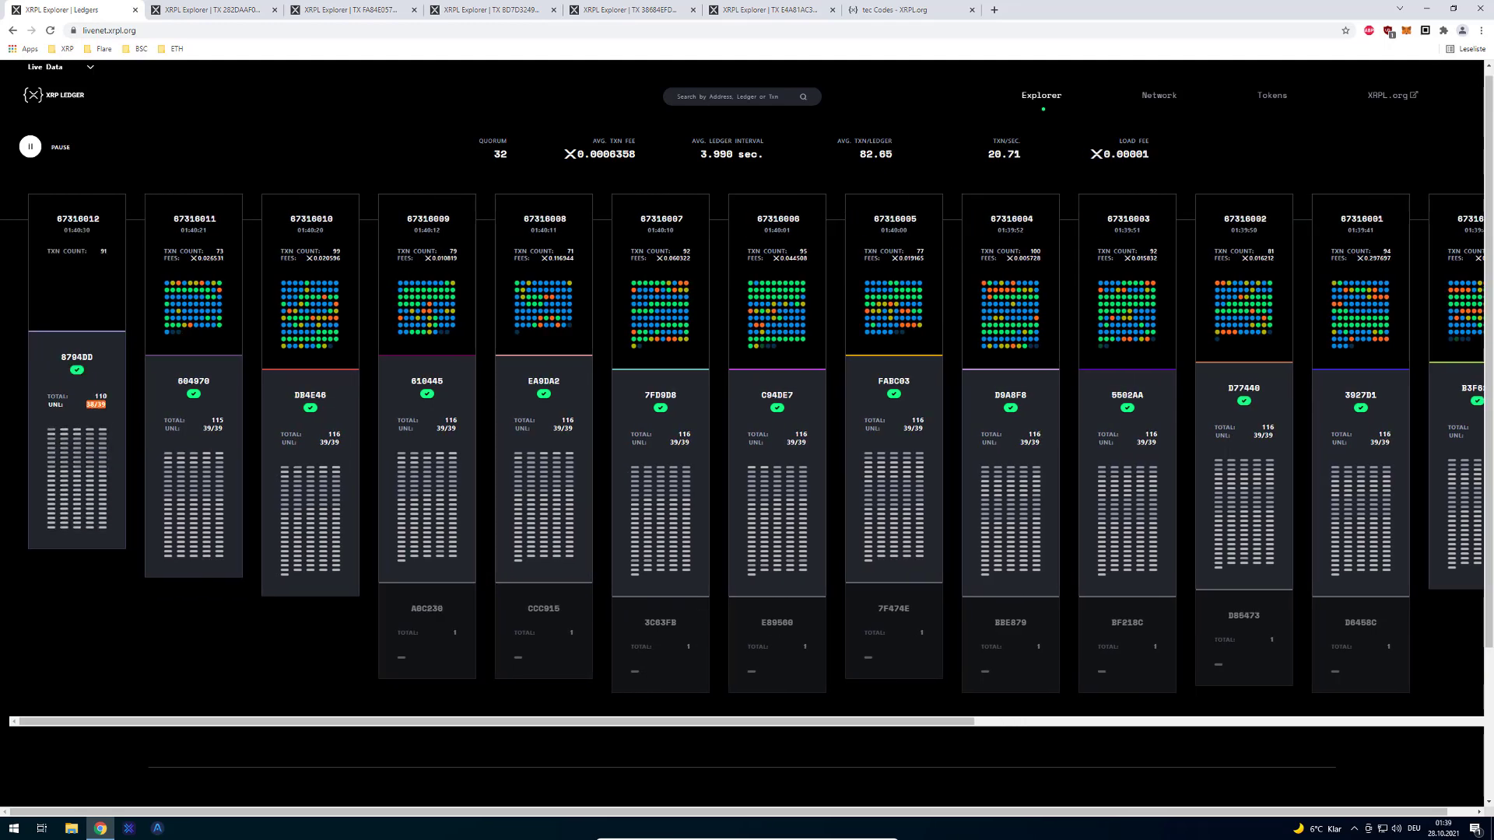
{"action": "left_click_drag", "start_coordinate": [198, 258], "coordinate": [236, 265]}
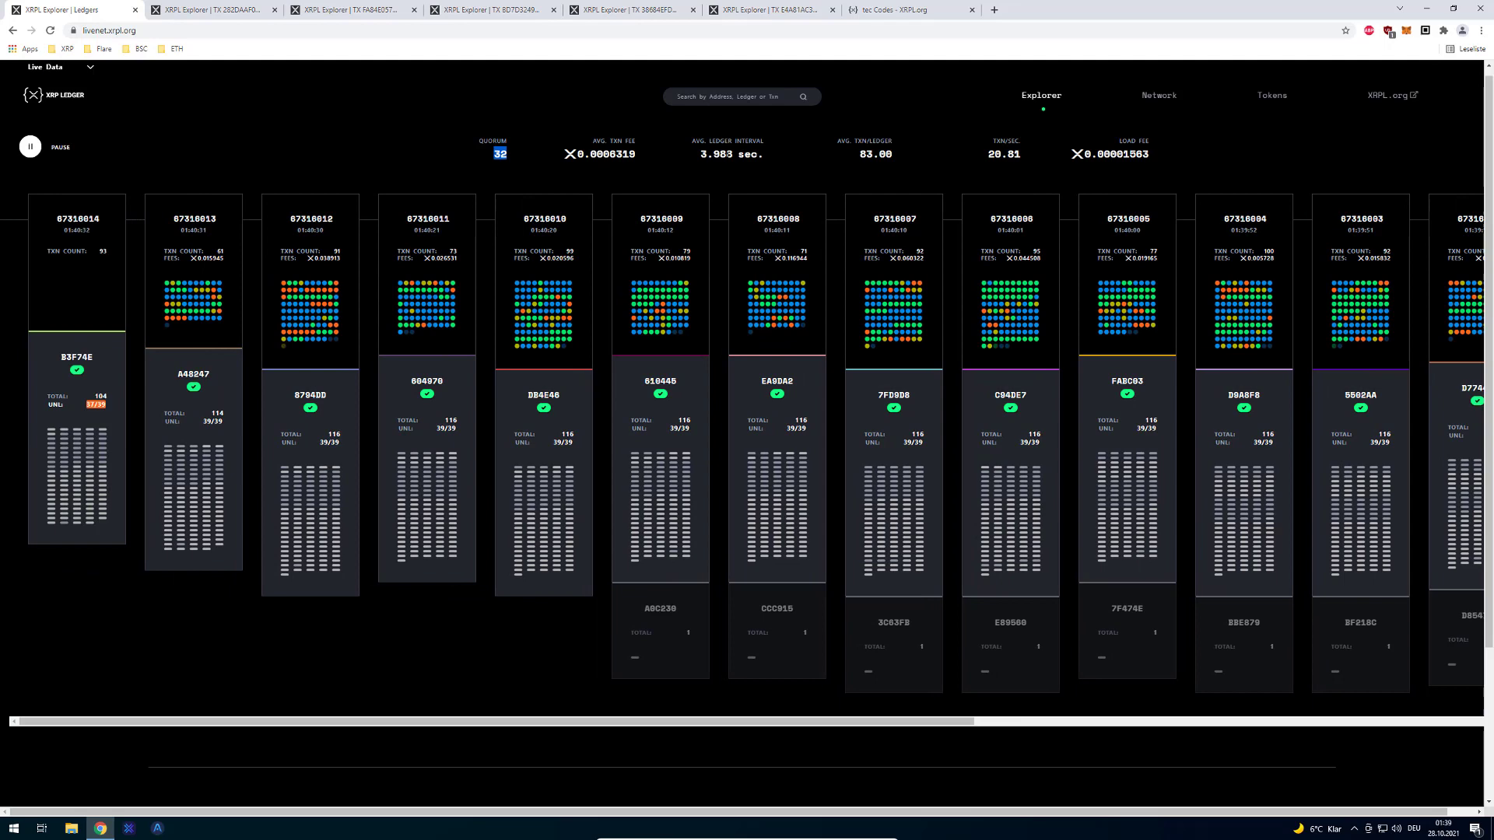
{"action": "double_click", "coordinate": [606, 154]}
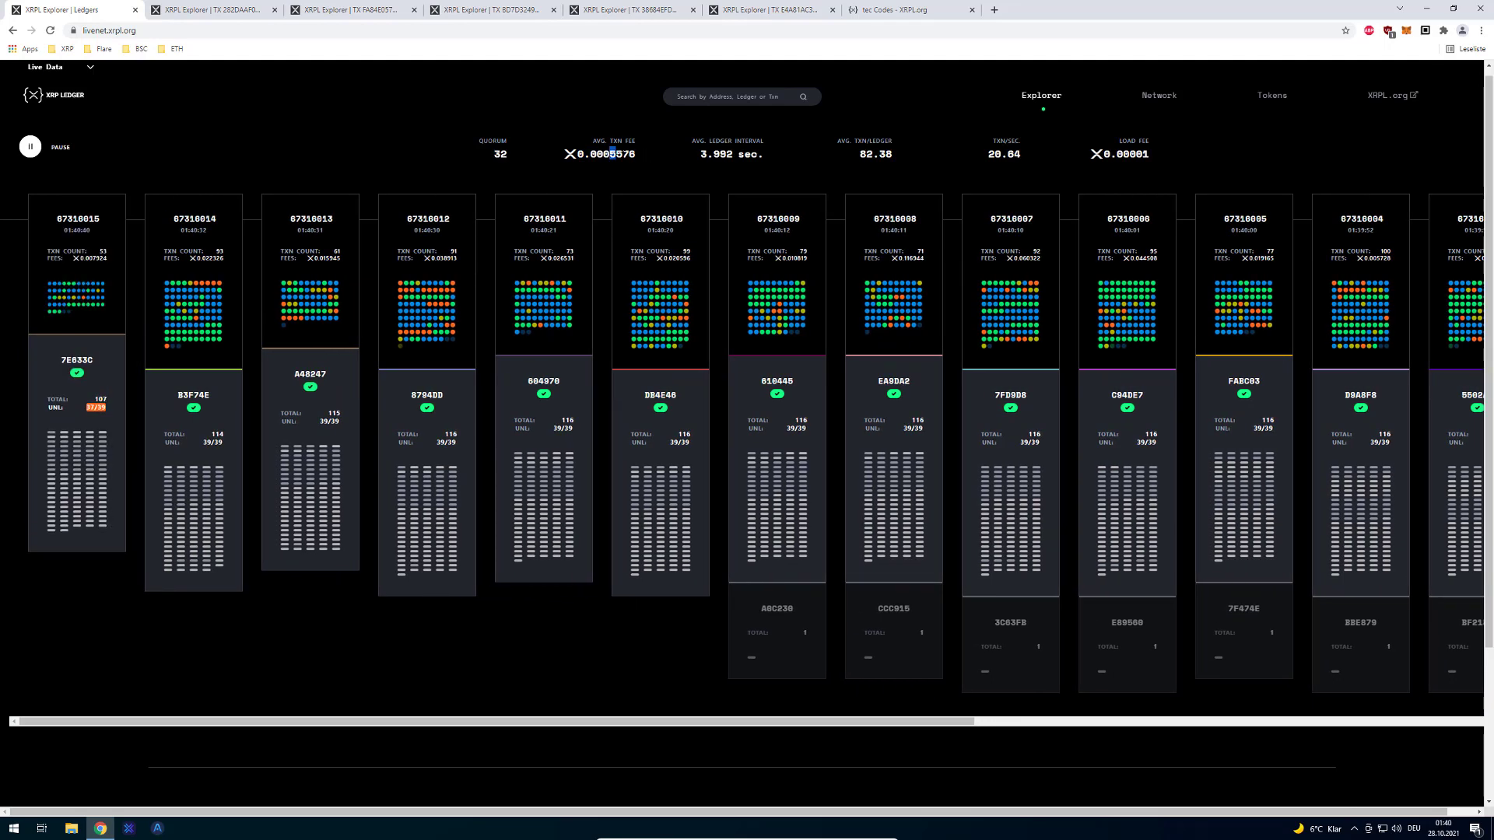
{"action": "left_click_drag", "start_coordinate": [612, 154], "coordinate": [643, 157]}
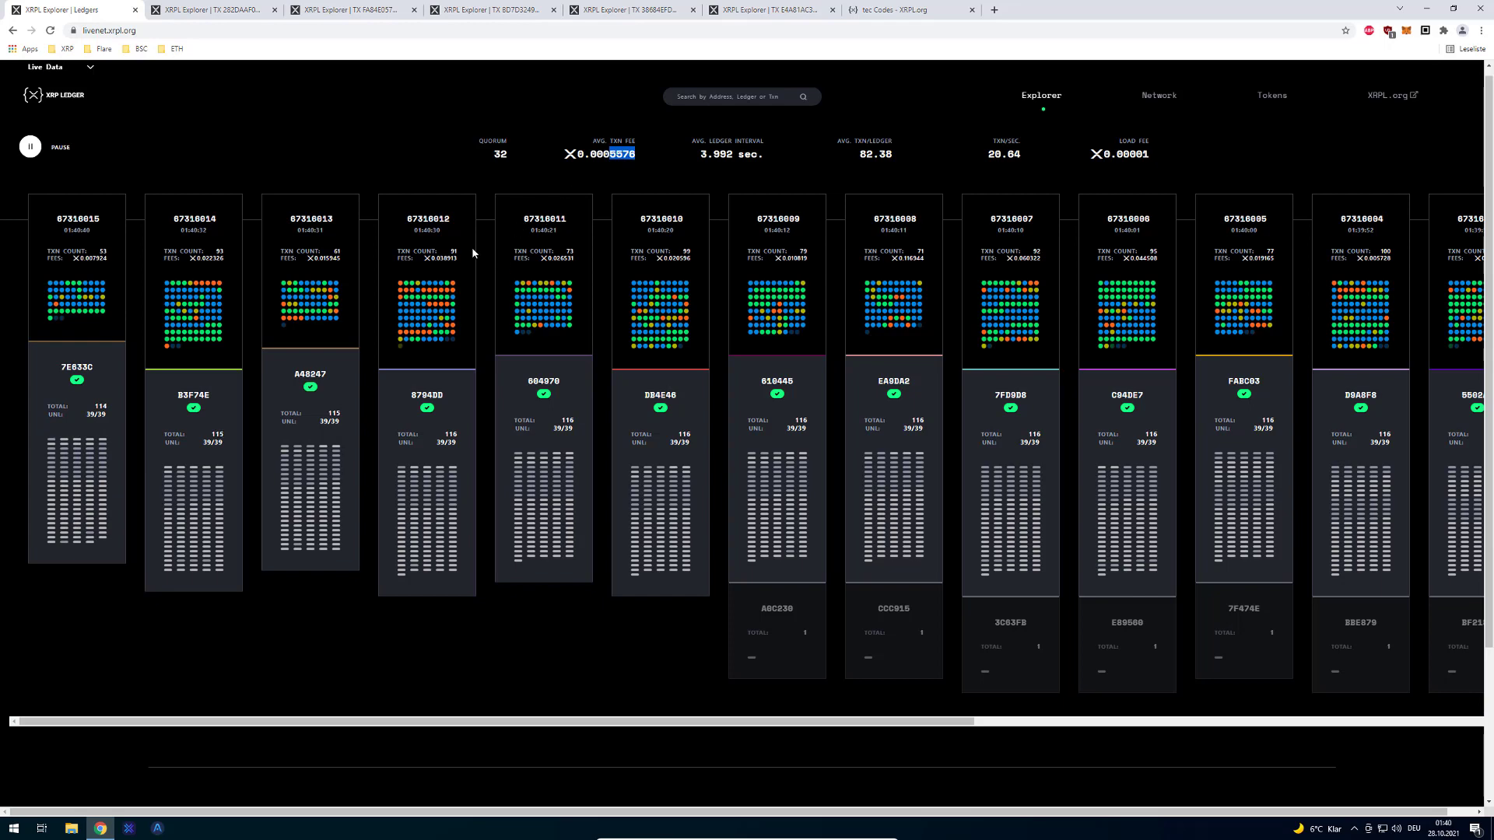
{"action": "mouse_move", "coordinate": [538, 304]}
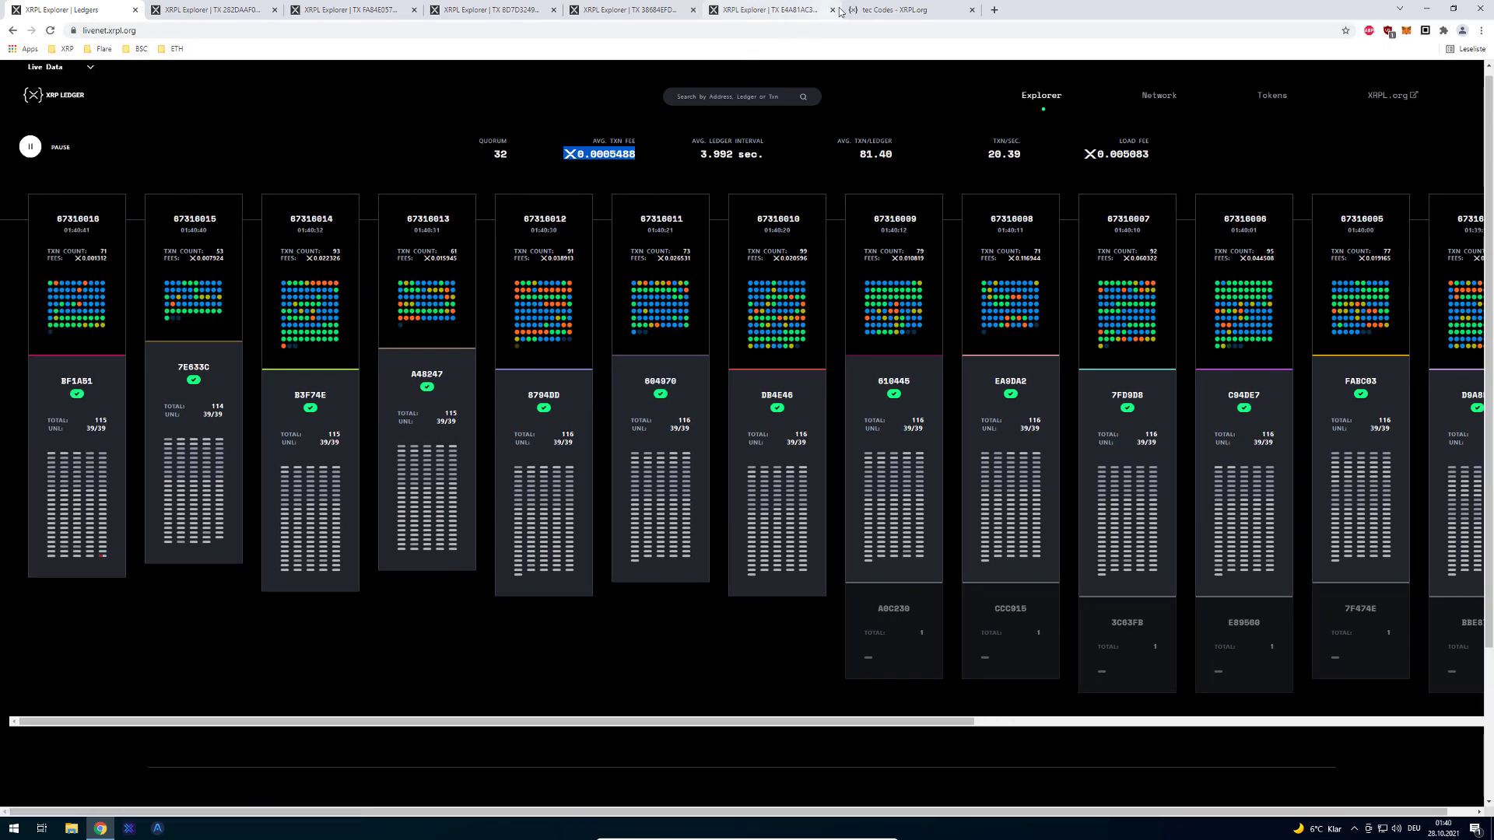
Step: Flip through the open transaction tabs, including the successful Payment, back to the tec Codes docs
{"action": "left_click", "coordinate": [263, 5]}
{"action": "left_click", "coordinate": [668, 5]}
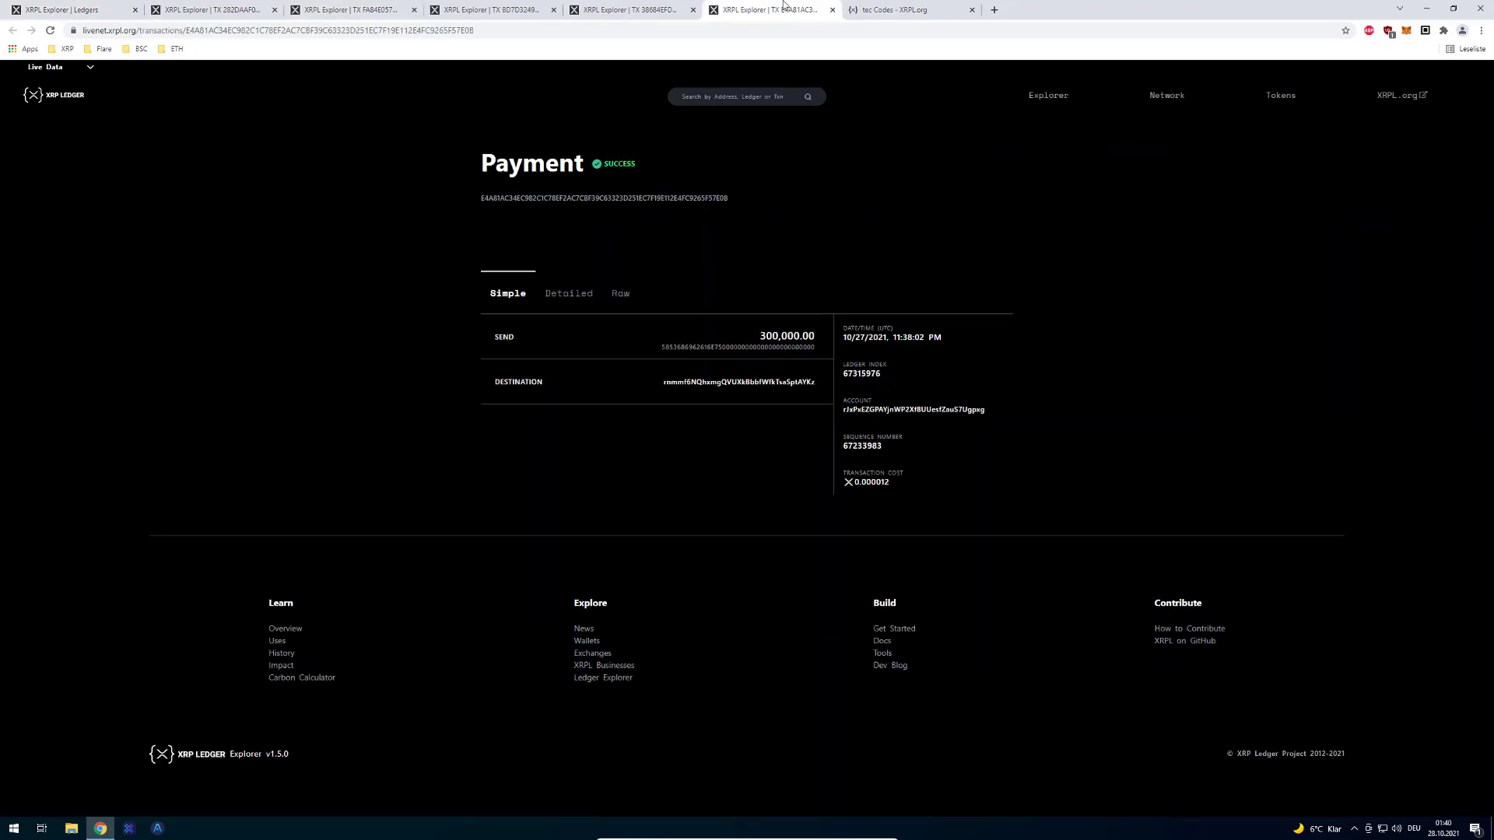
{"action": "left_click", "coordinate": [787, 5]}
{"action": "left_click", "coordinate": [875, 7]}
Step: Search the docs for 'fees' and open the fee command reference page
{"action": "scroll", "coordinate": [484, 173], "scroll_direction": "up", "scroll_amount": 6}
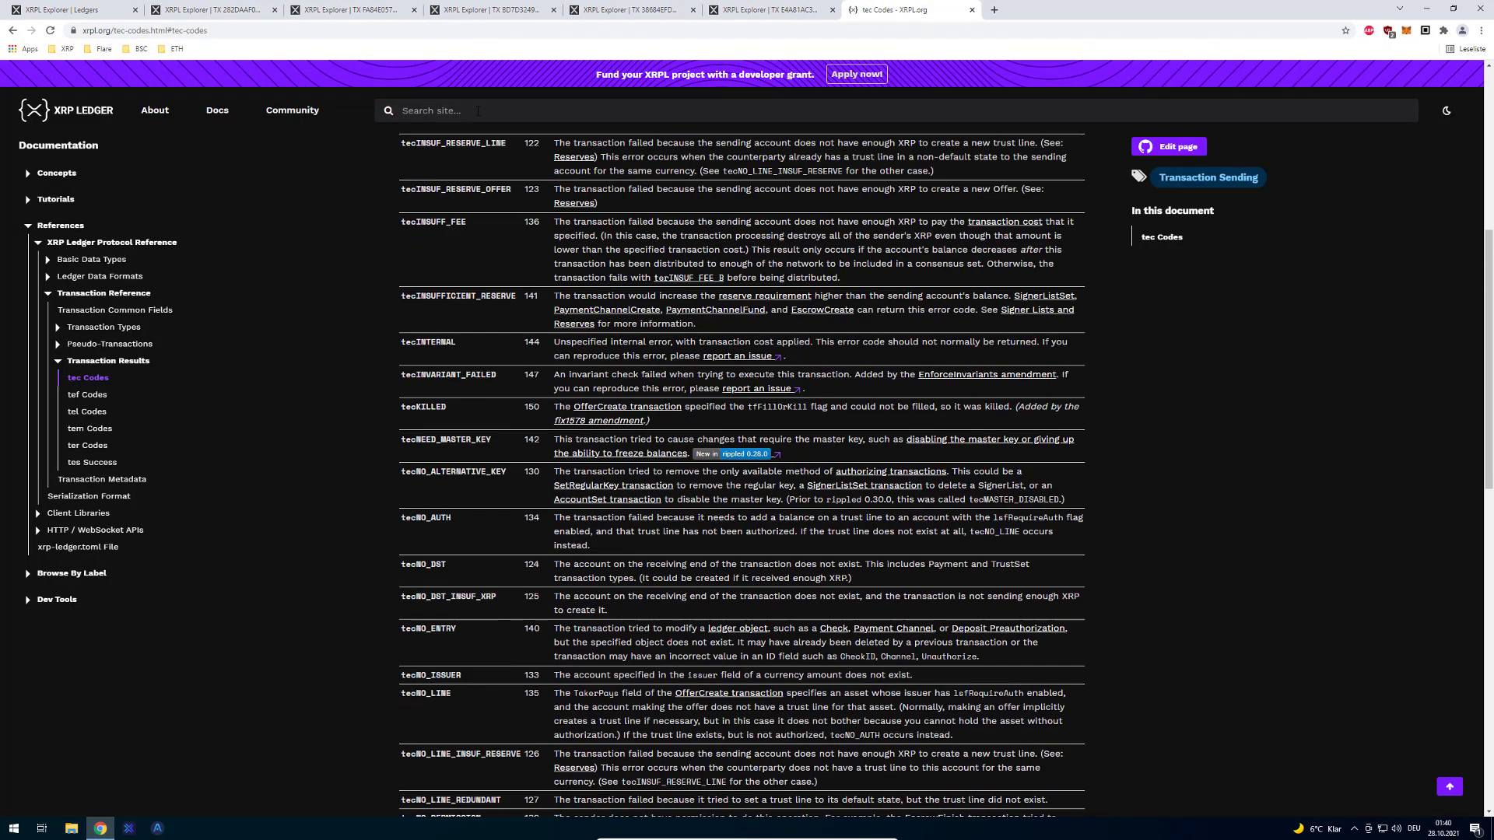
{"action": "left_click", "coordinate": [478, 110]}
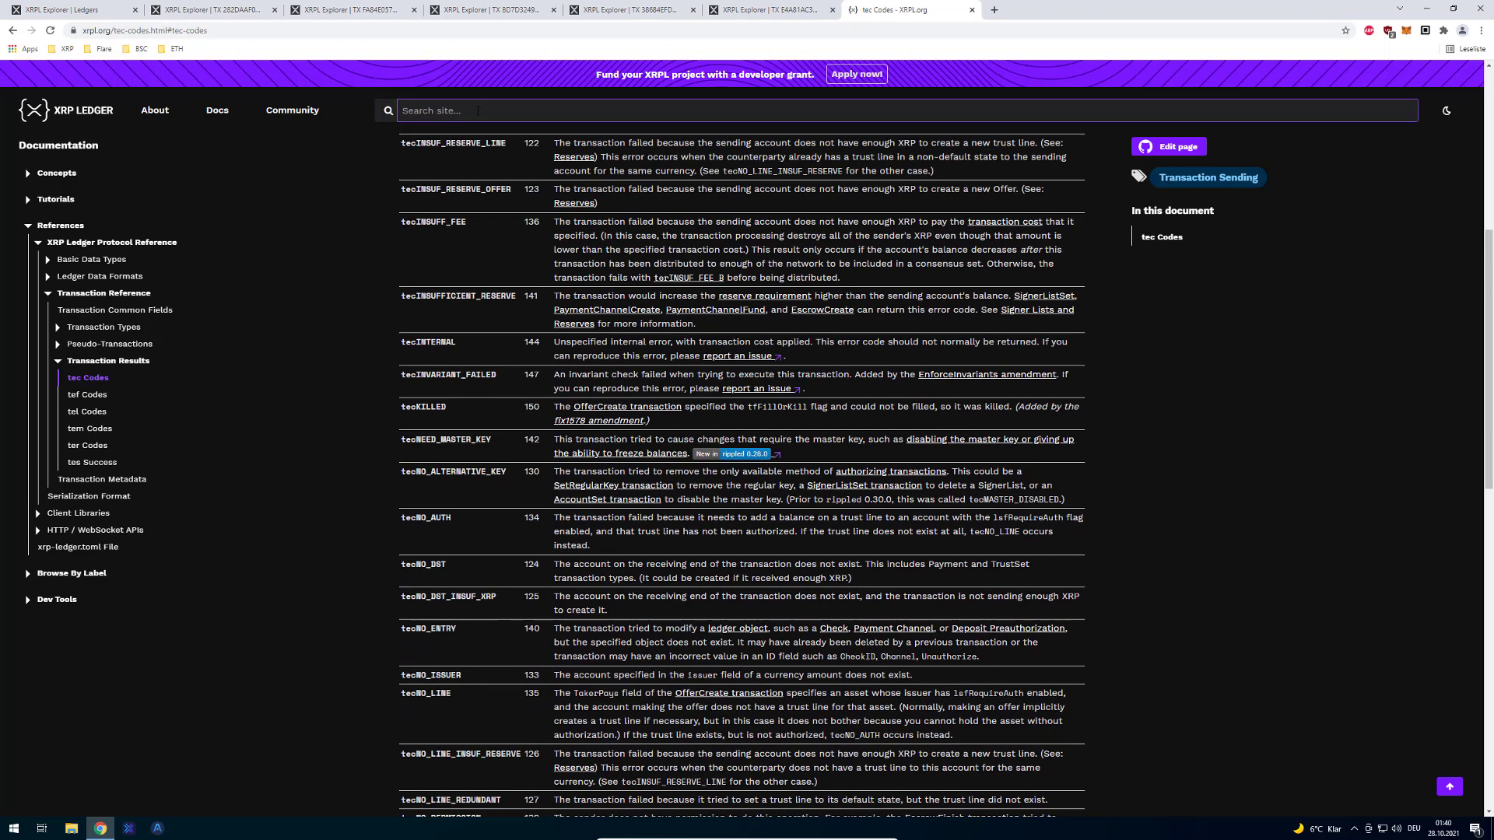
{"action": "type", "text": "fees"}
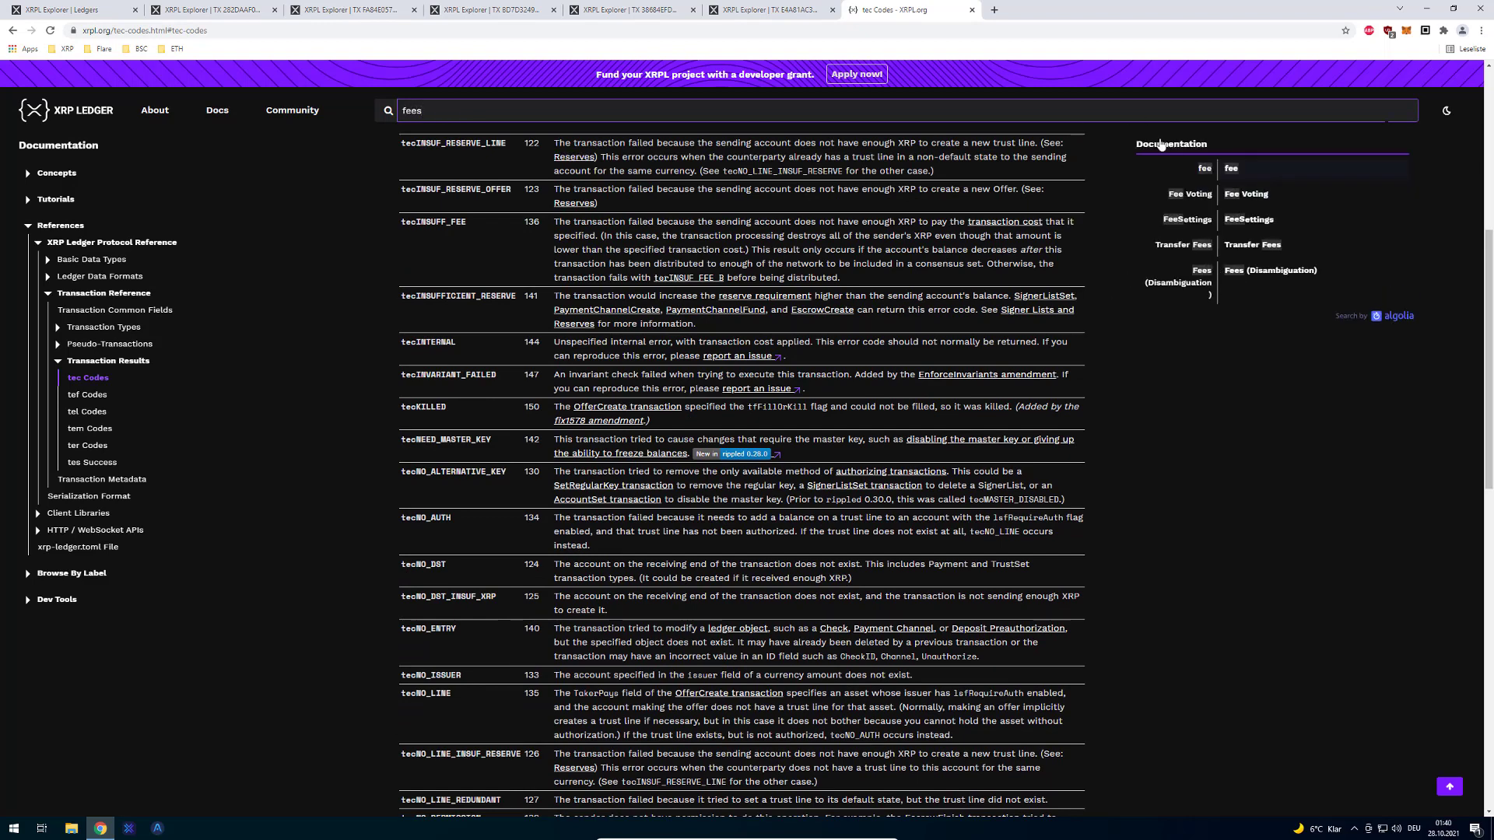
{"action": "left_click", "coordinate": [1278, 171]}
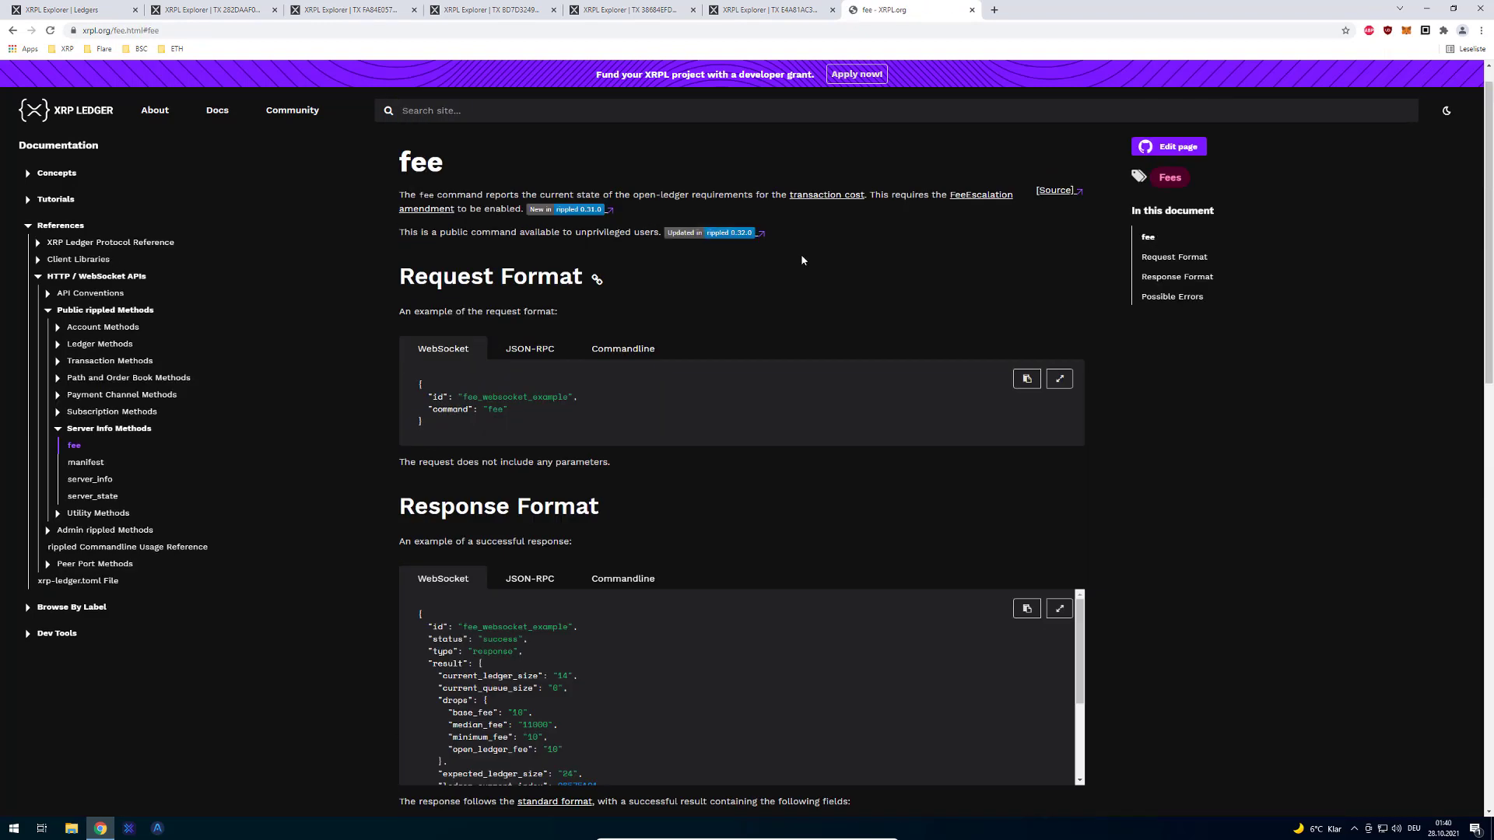
Step: Scroll the fee page, then search 'cost' and open the Transaction Cost page
{"action": "scroll", "coordinate": [610, 270], "scroll_direction": "down", "scroll_amount": 9}
{"action": "scroll", "coordinate": [610, 271], "scroll_direction": "down", "scroll_amount": 3}
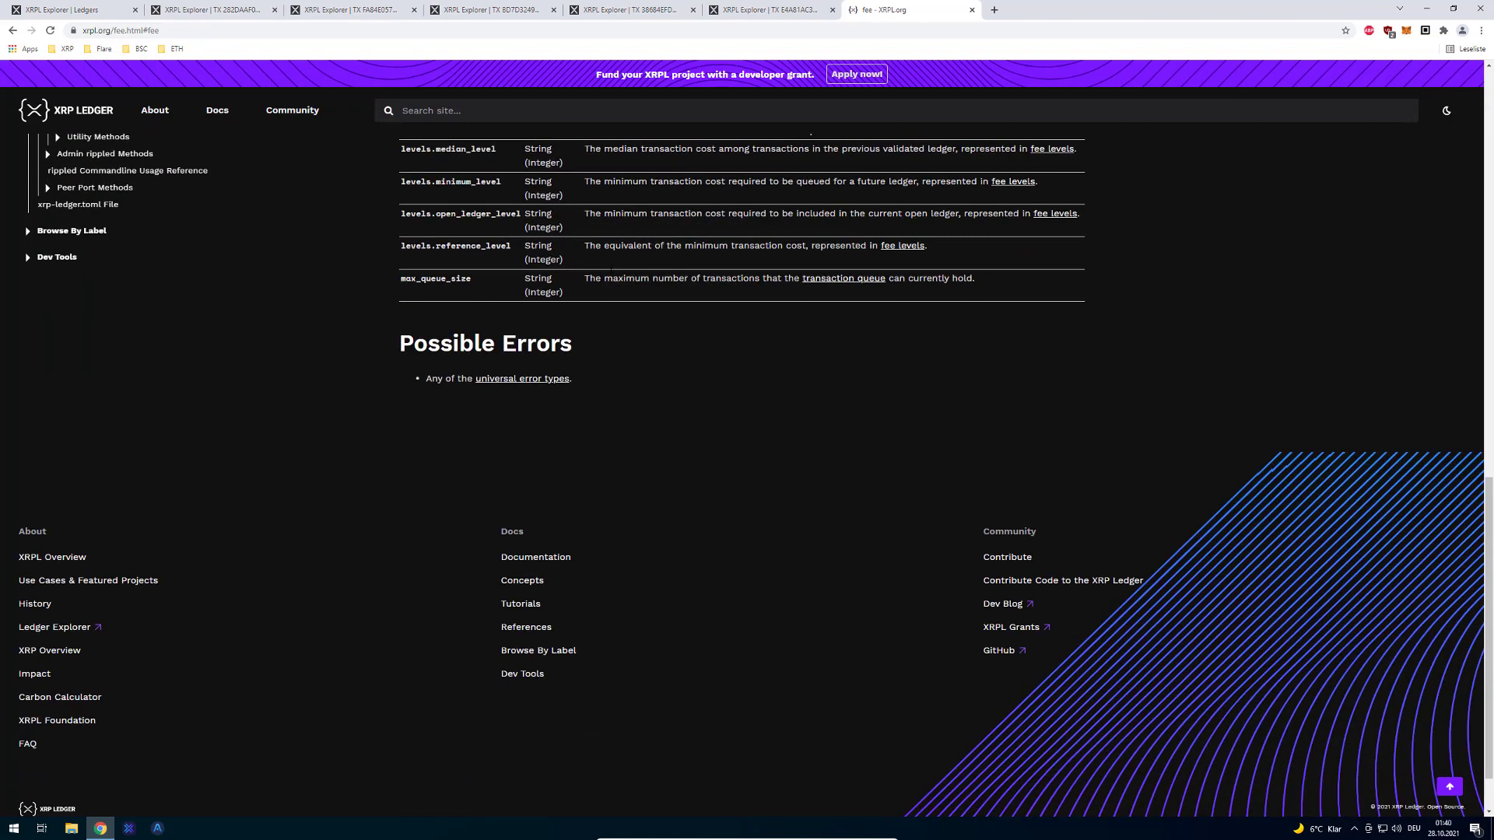
{"action": "scroll", "coordinate": [606, 257], "scroll_direction": "up", "scroll_amount": 20}
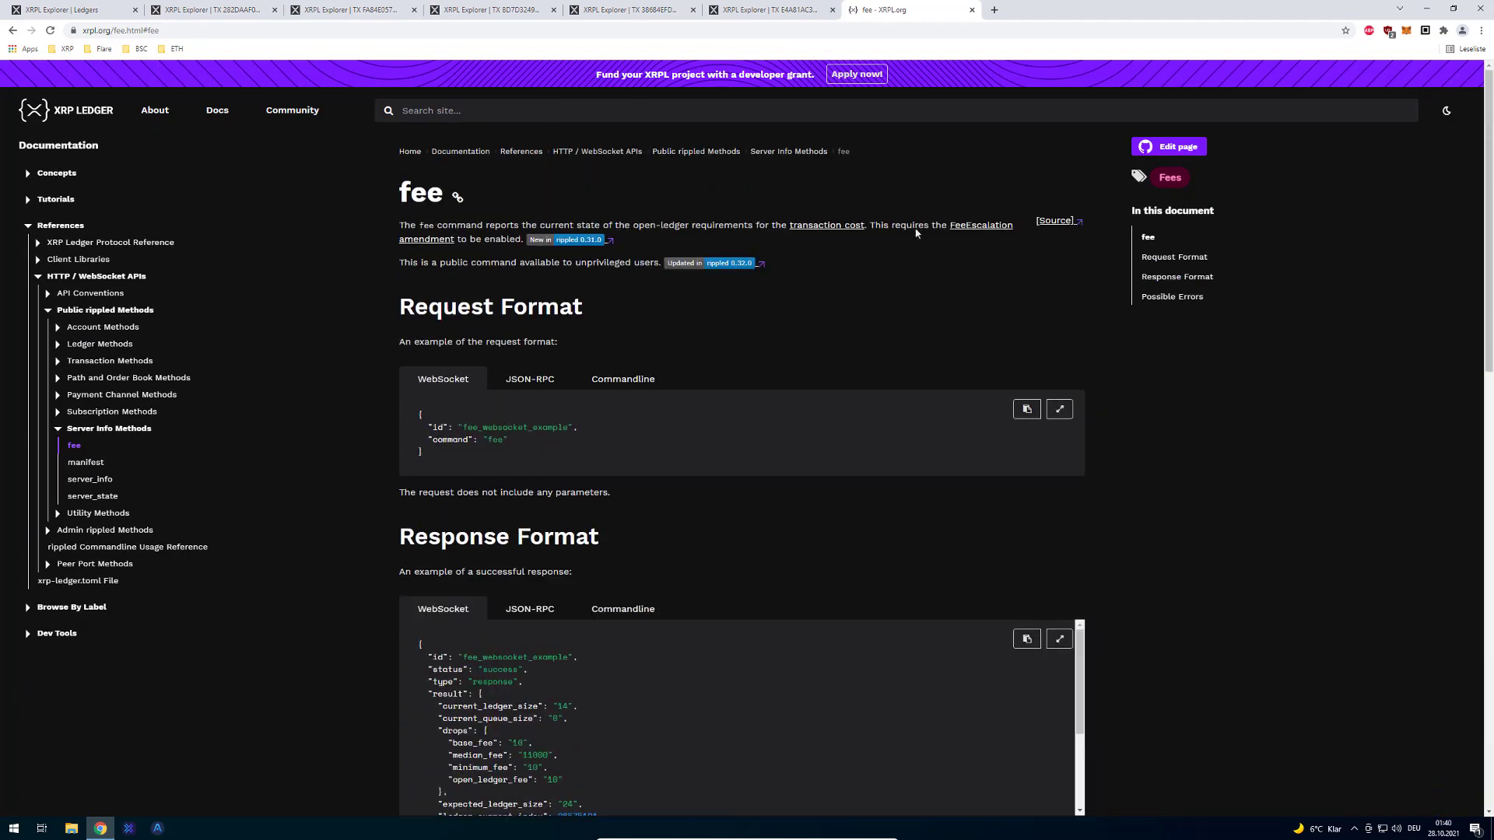
{"action": "scroll", "coordinate": [915, 231], "scroll_direction": "down", "scroll_amount": 12}
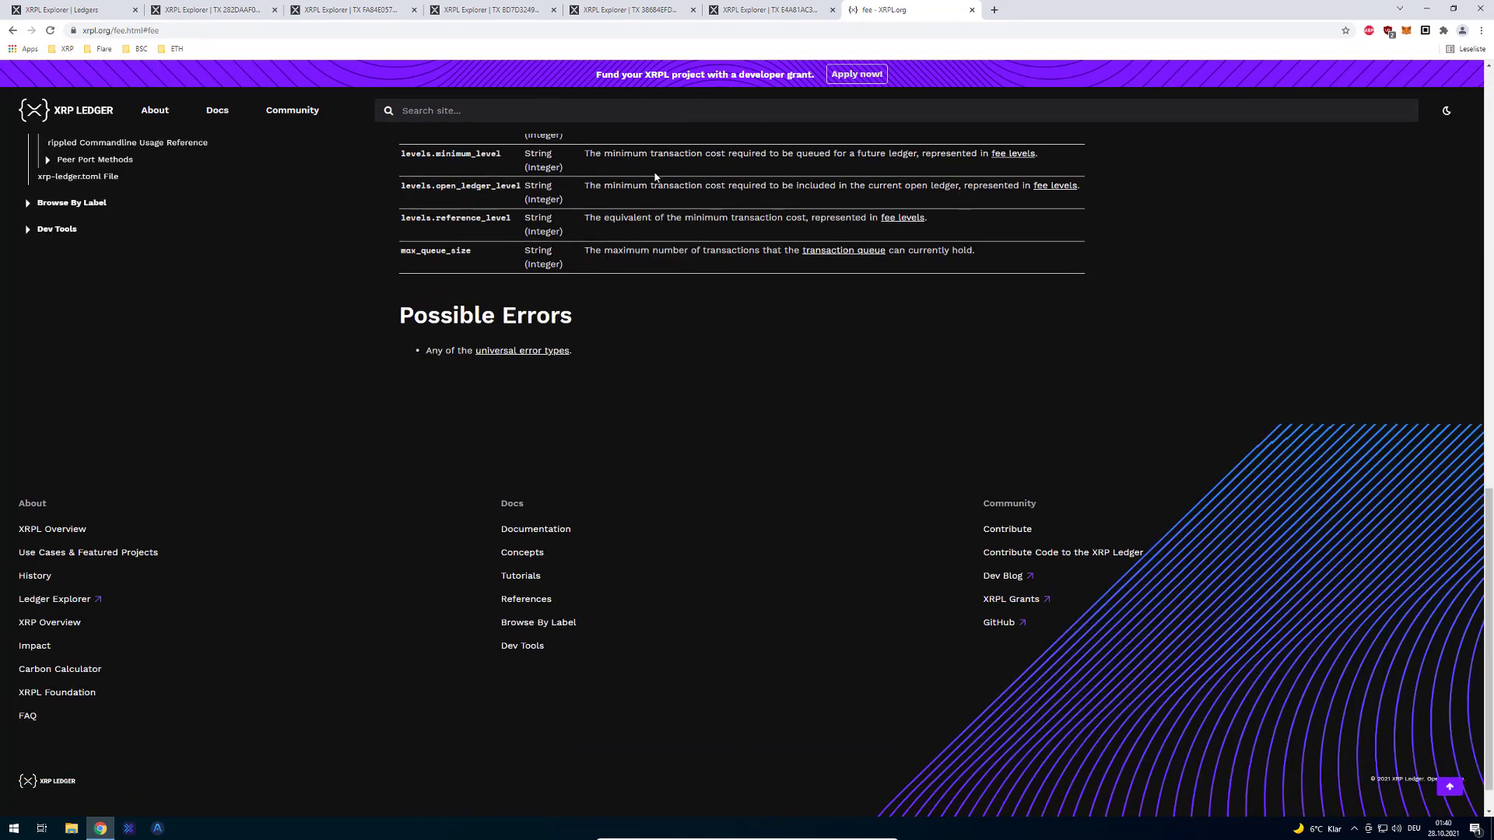
{"action": "scroll", "coordinate": [655, 177], "scroll_direction": "up", "scroll_amount": 3}
{"action": "left_click", "coordinate": [485, 110]}
{"action": "type", "text": "cos"}
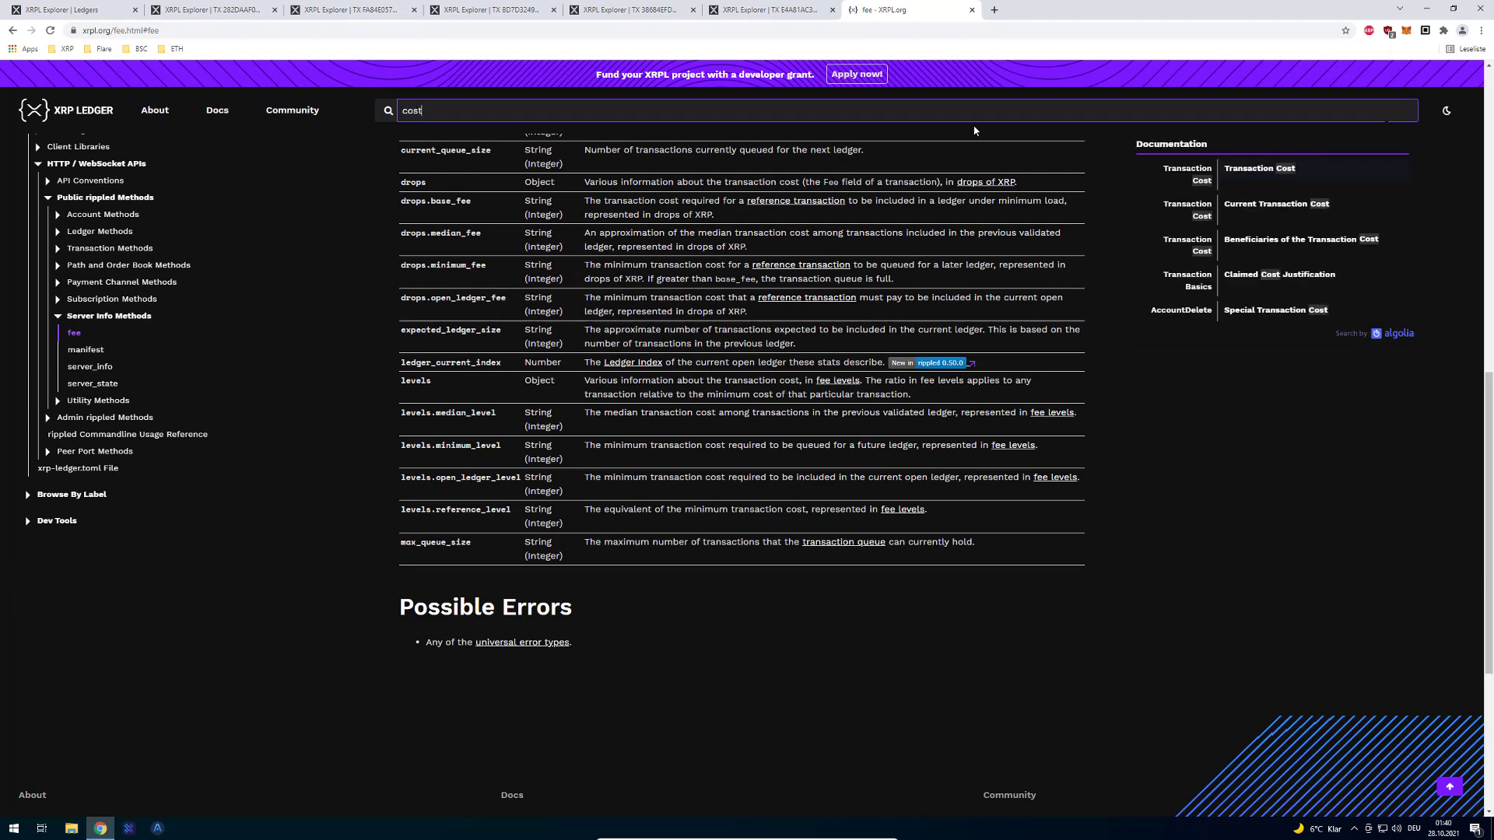
{"action": "type", "text": "t"}
{"action": "left_click", "coordinate": [1274, 166]}
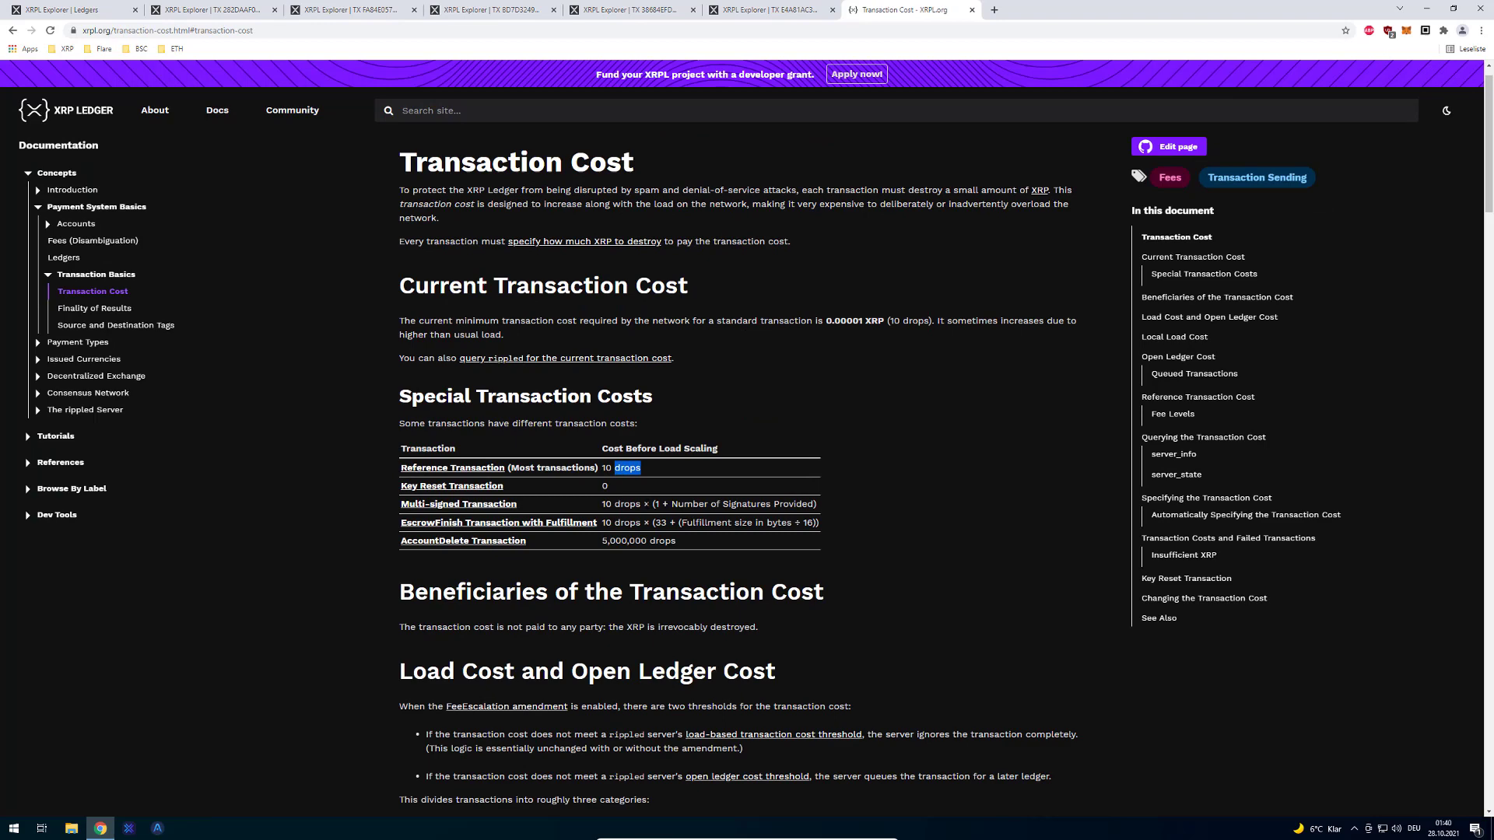
Step: Read the Transaction Cost special costs table, then switch to the 150,000.00 Payment tab in the explorer
{"action": "scroll", "coordinate": [833, 628], "scroll_direction": "down", "scroll_amount": 4}
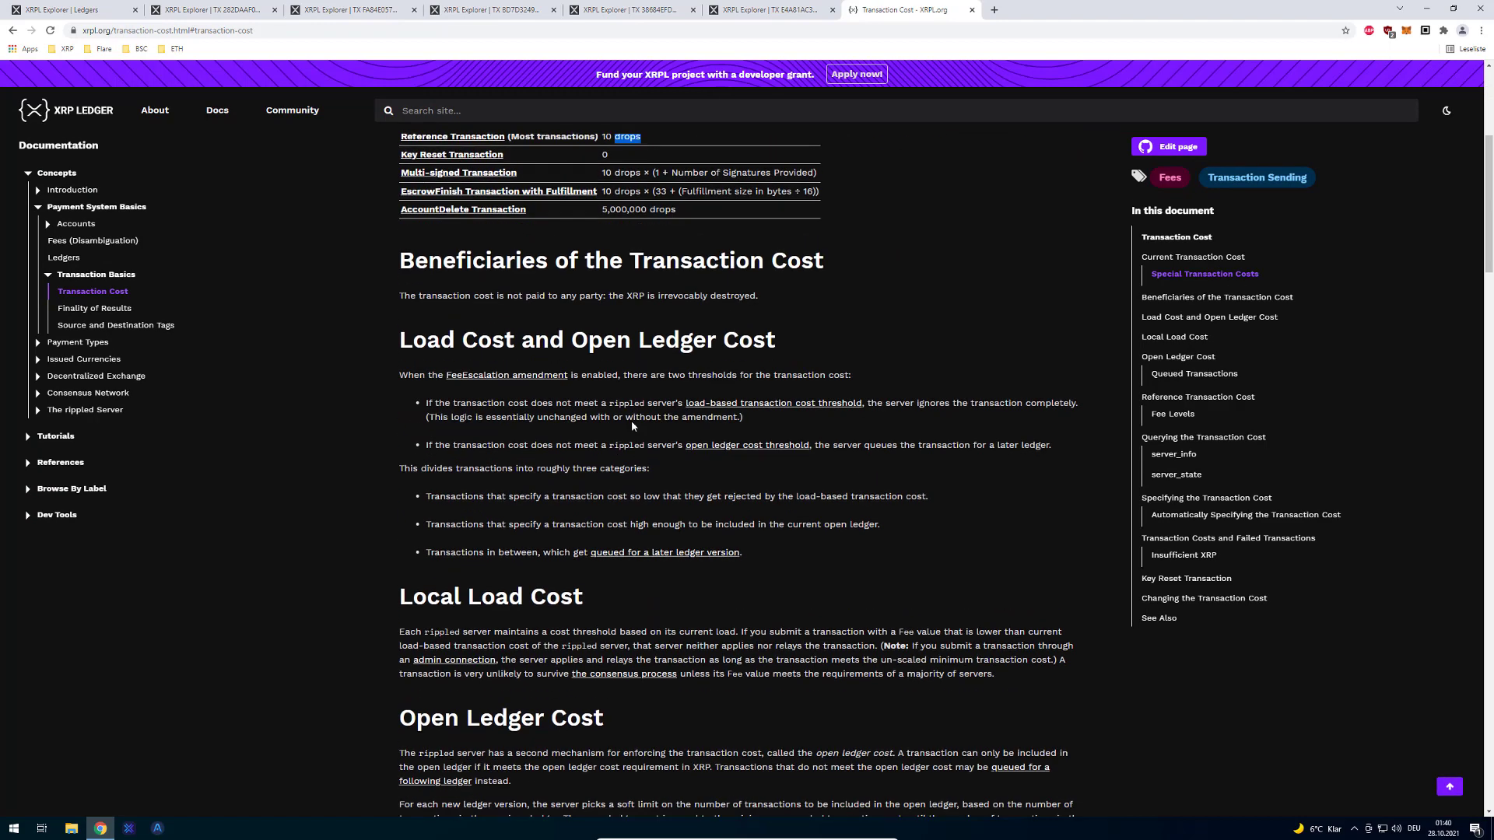
{"action": "scroll", "coordinate": [633, 426], "scroll_direction": "up", "scroll_amount": 3}
{"action": "left_click_drag", "start_coordinate": [614, 436], "coordinate": [648, 416]}
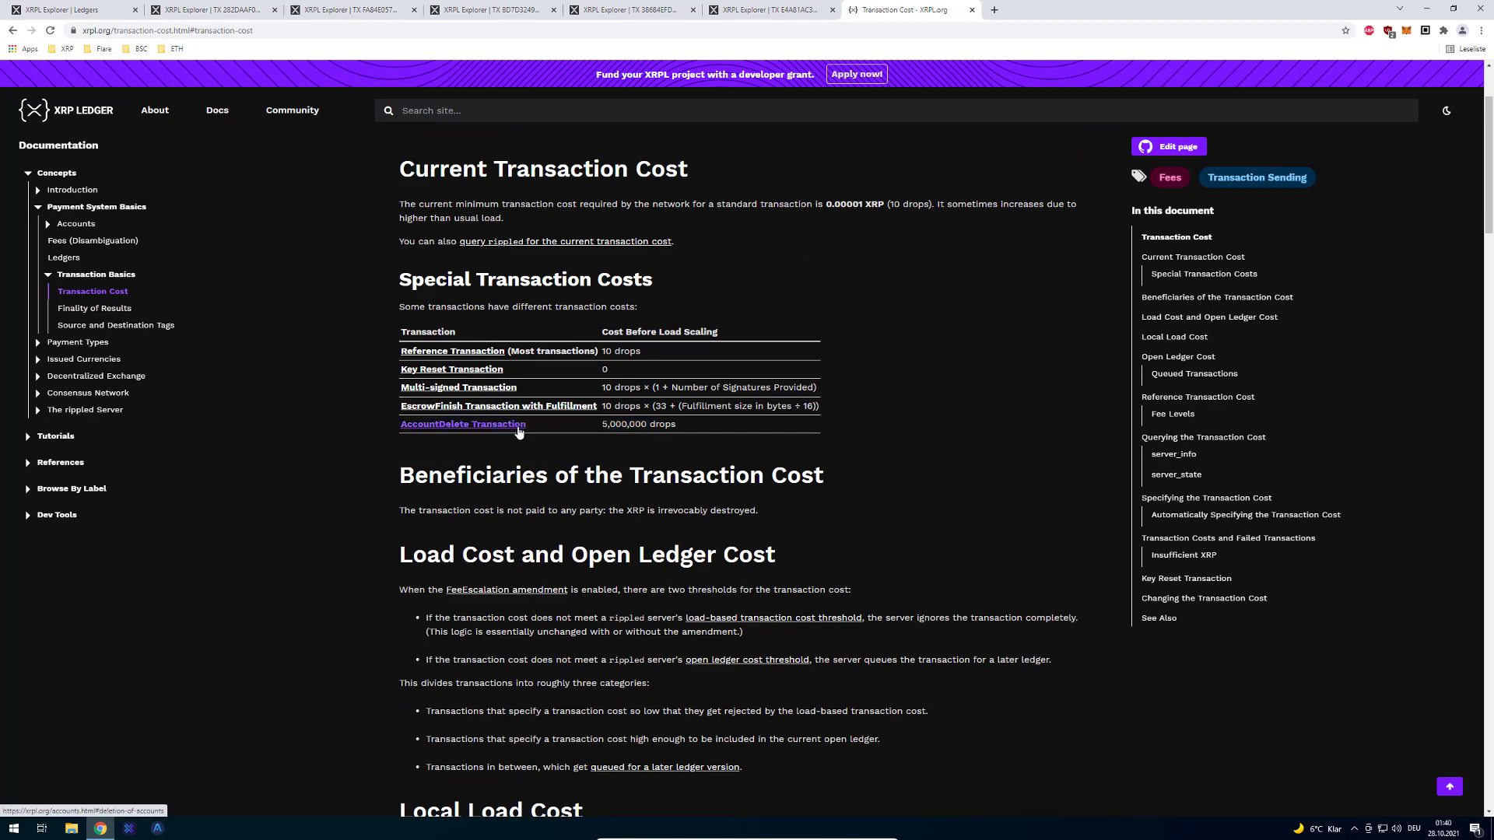
{"action": "left_click_drag", "start_coordinate": [595, 476], "coordinate": [631, 424]}
{"action": "left_click", "coordinate": [662, 424]}
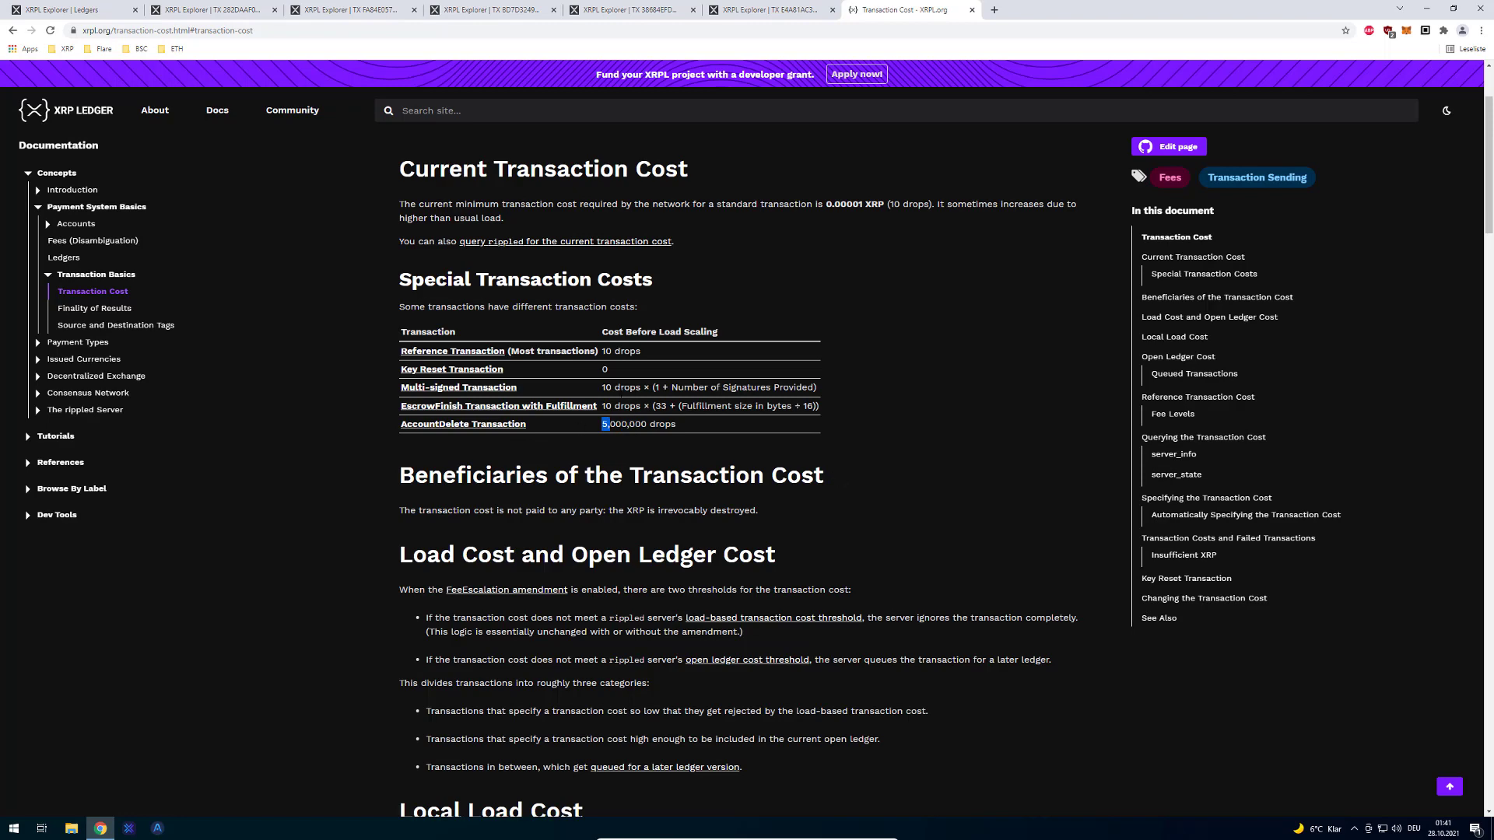
{"action": "left_click", "coordinate": [797, 11]}
{"action": "left_click", "coordinate": [615, 9]}
Step: Return to the live ledger stream and highlight ledger 67316026's close time and the average ledger interval
{"action": "left_click", "coordinate": [486, 9]}
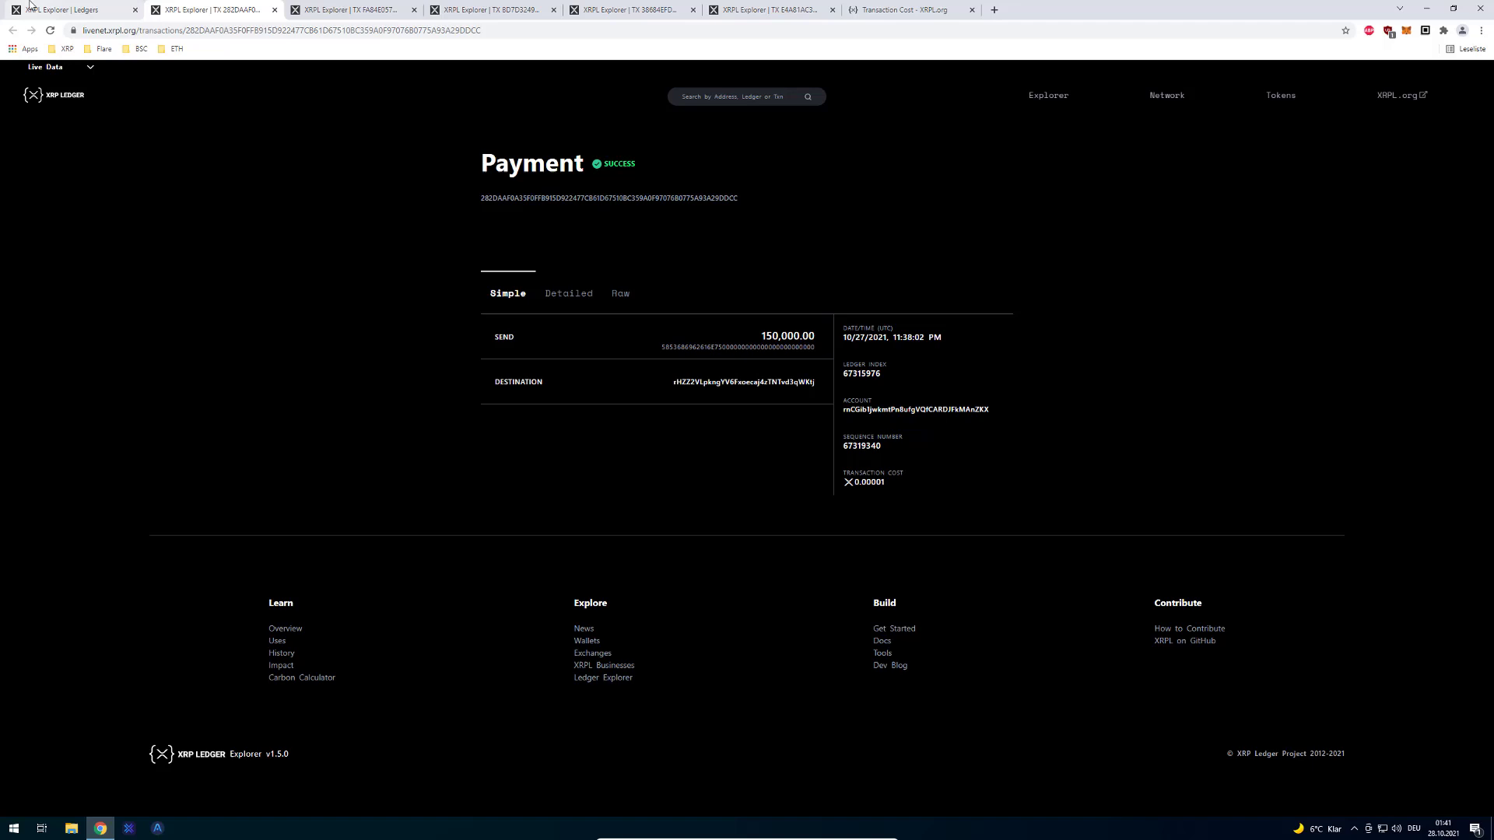
{"action": "left_click", "coordinate": [31, 7]}
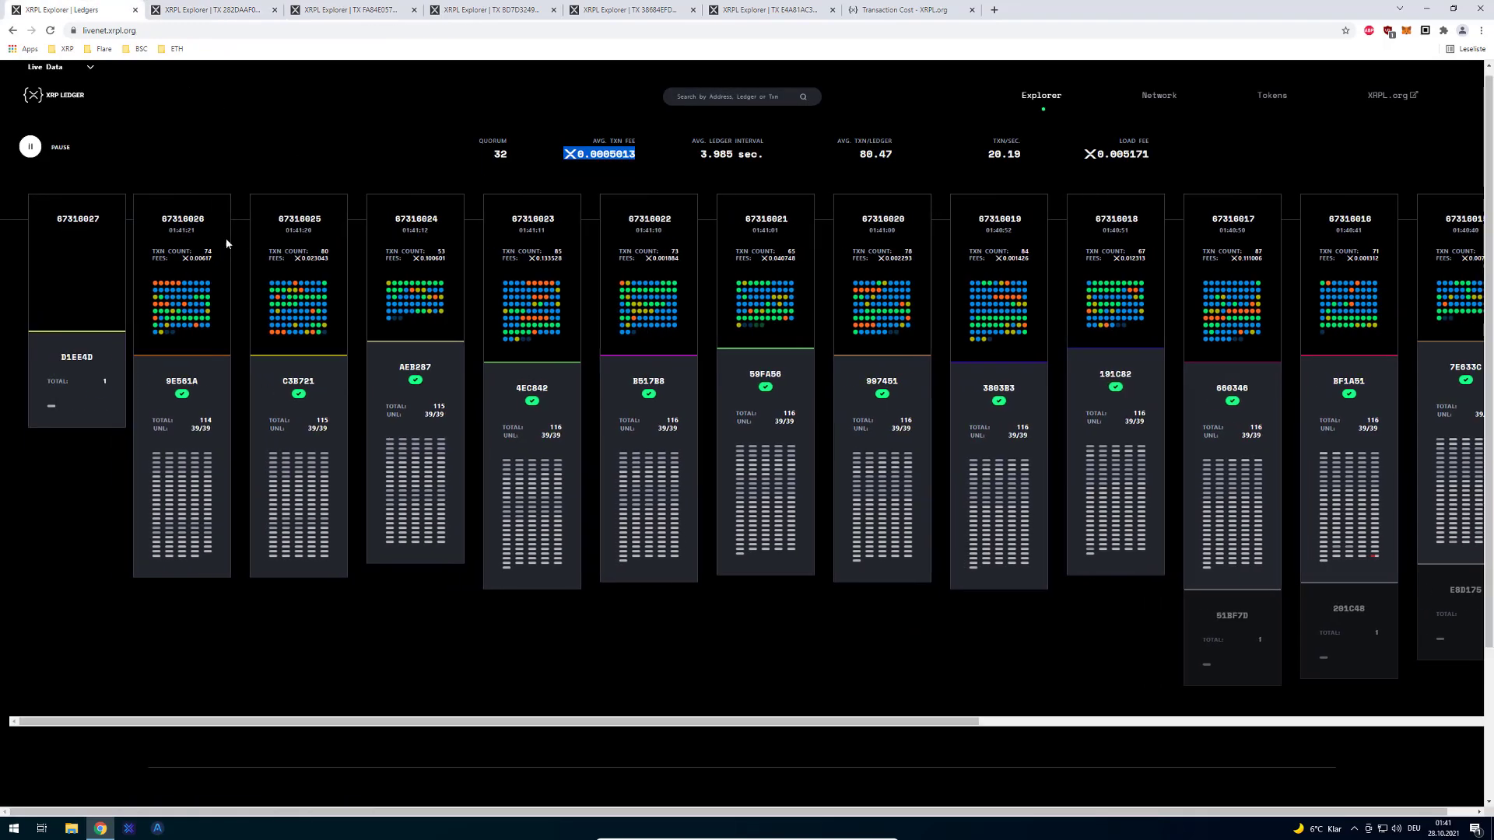
{"action": "left_click_drag", "start_coordinate": [214, 232], "coordinate": [173, 231]}
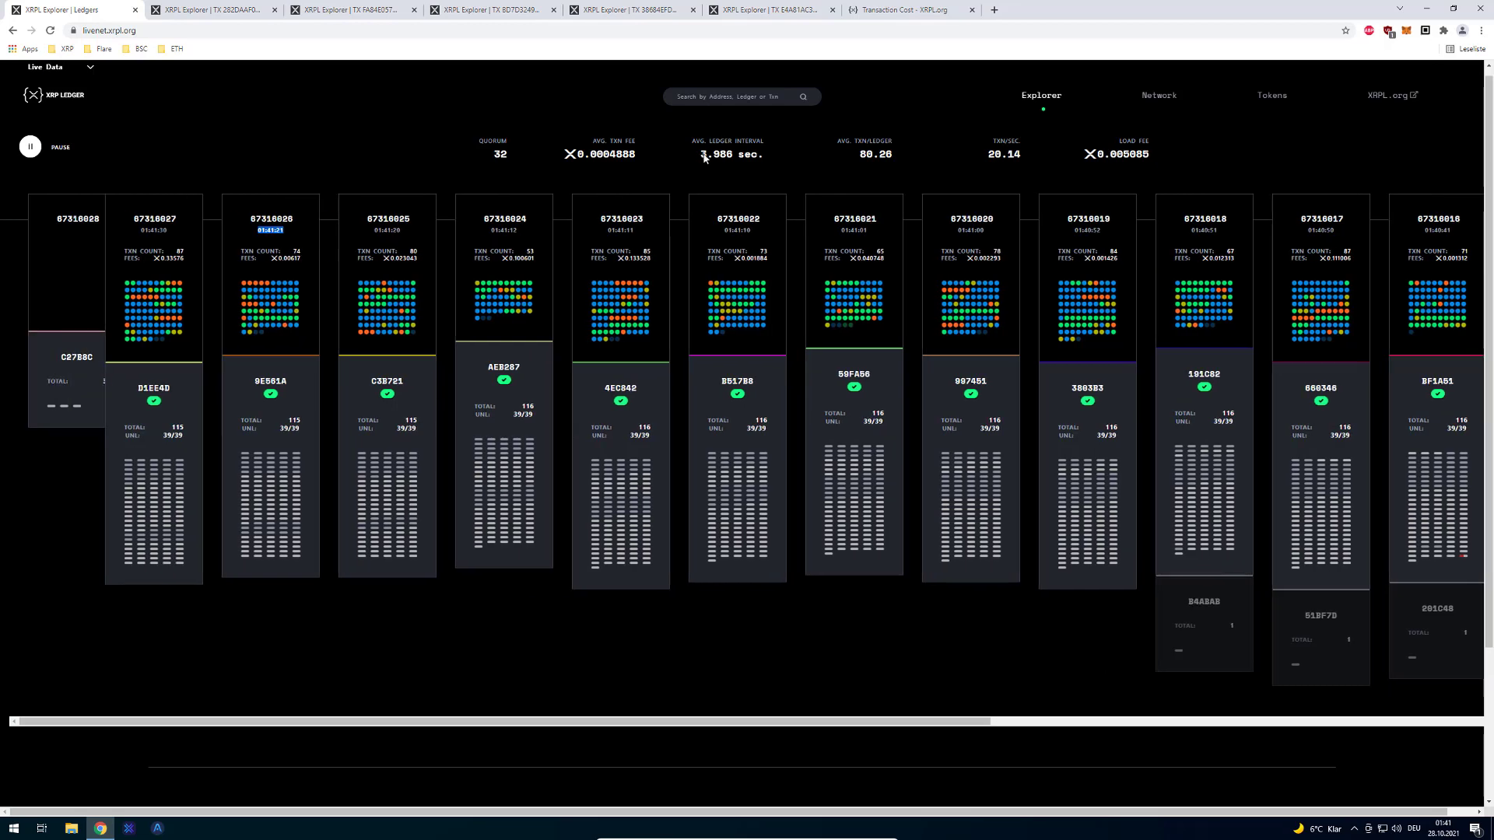
{"action": "left_click_drag", "start_coordinate": [699, 154], "coordinate": [767, 161]}
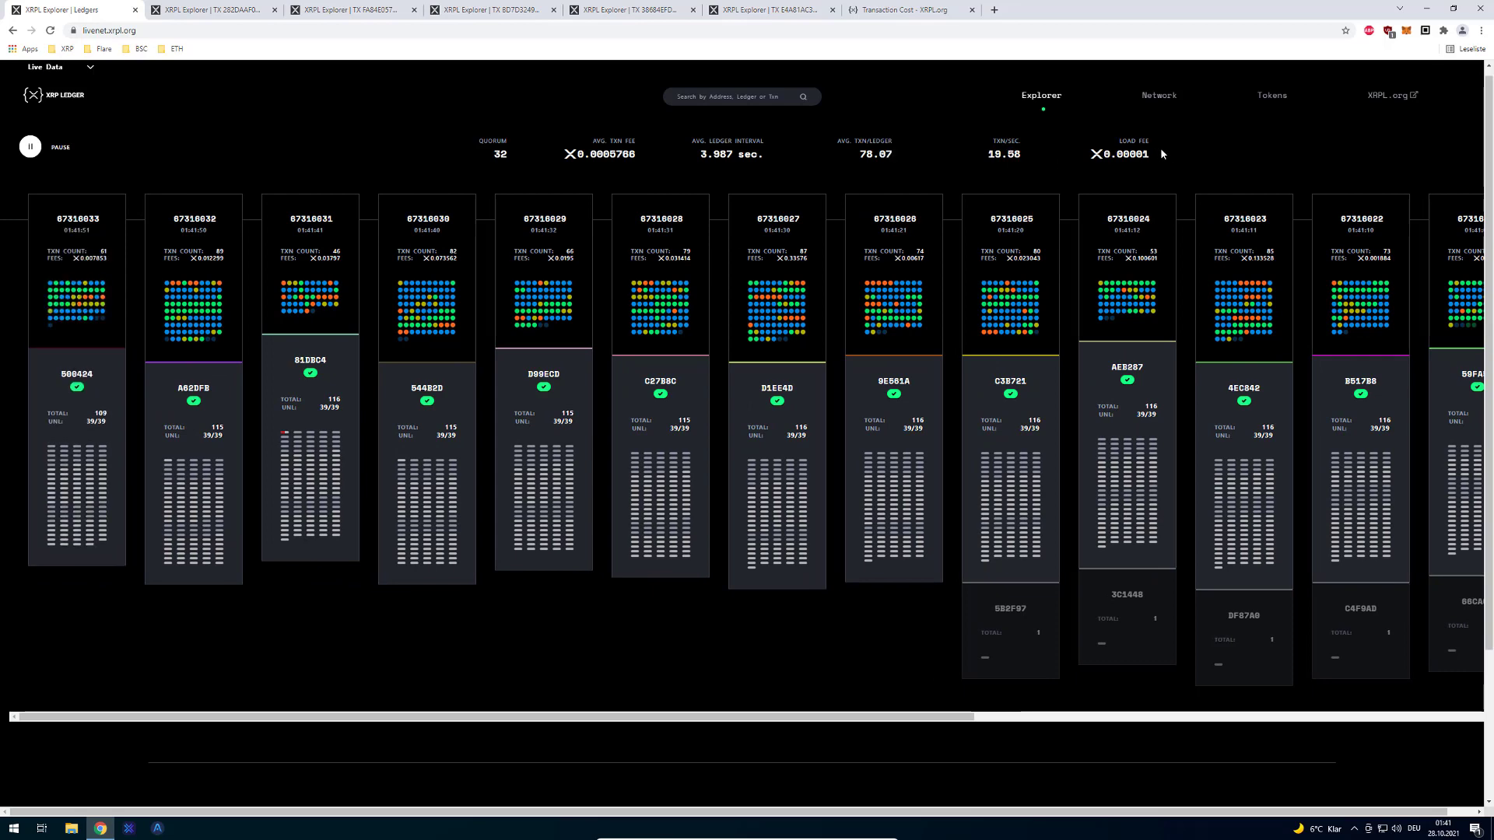
{"action": "scroll", "coordinate": [1071, 264], "scroll_direction": "down", "scroll_amount": 3}
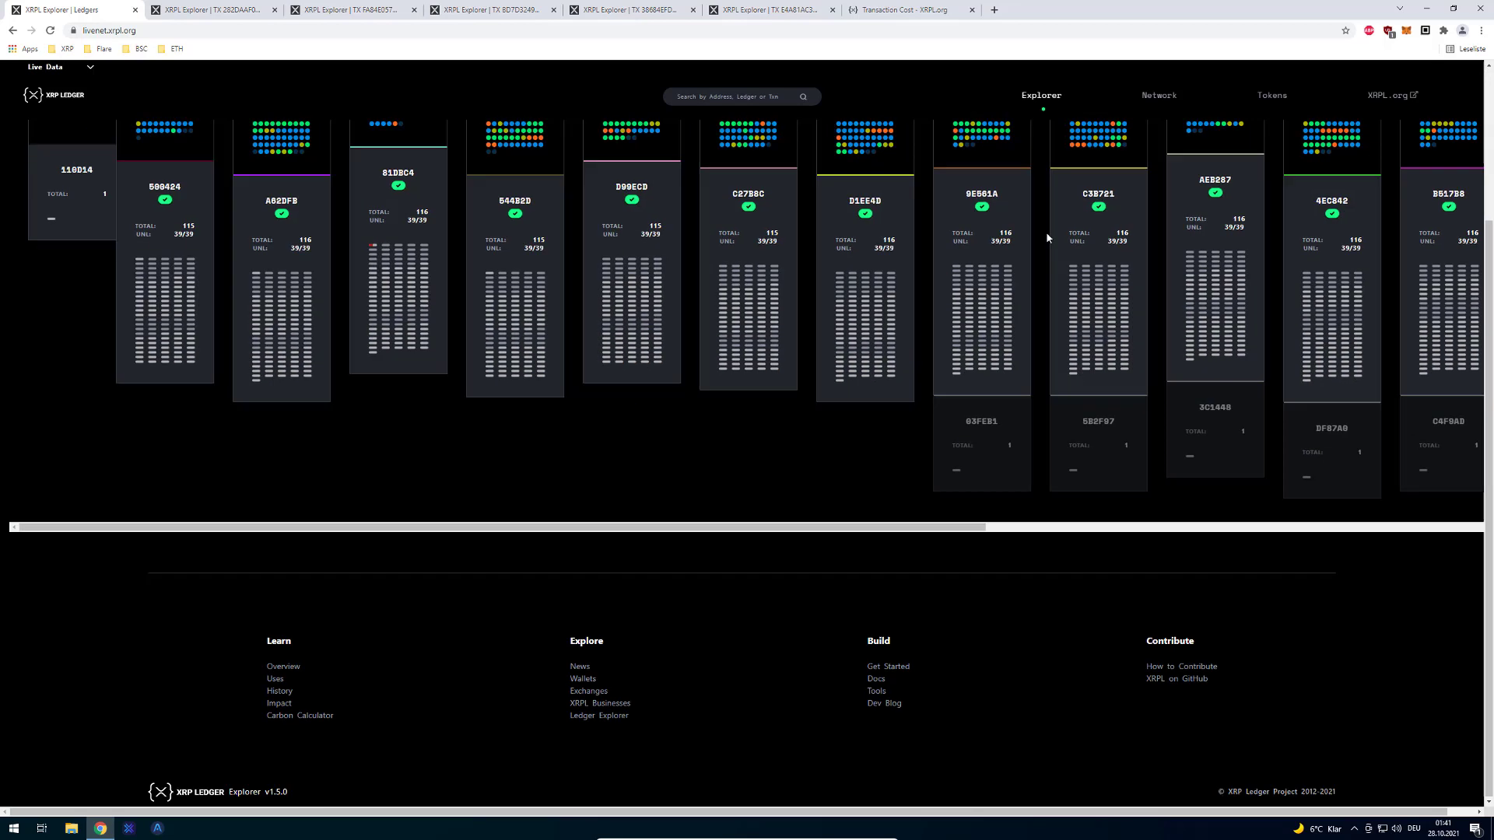
{"action": "scroll", "coordinate": [1046, 231], "scroll_direction": "up", "scroll_amount": 3}
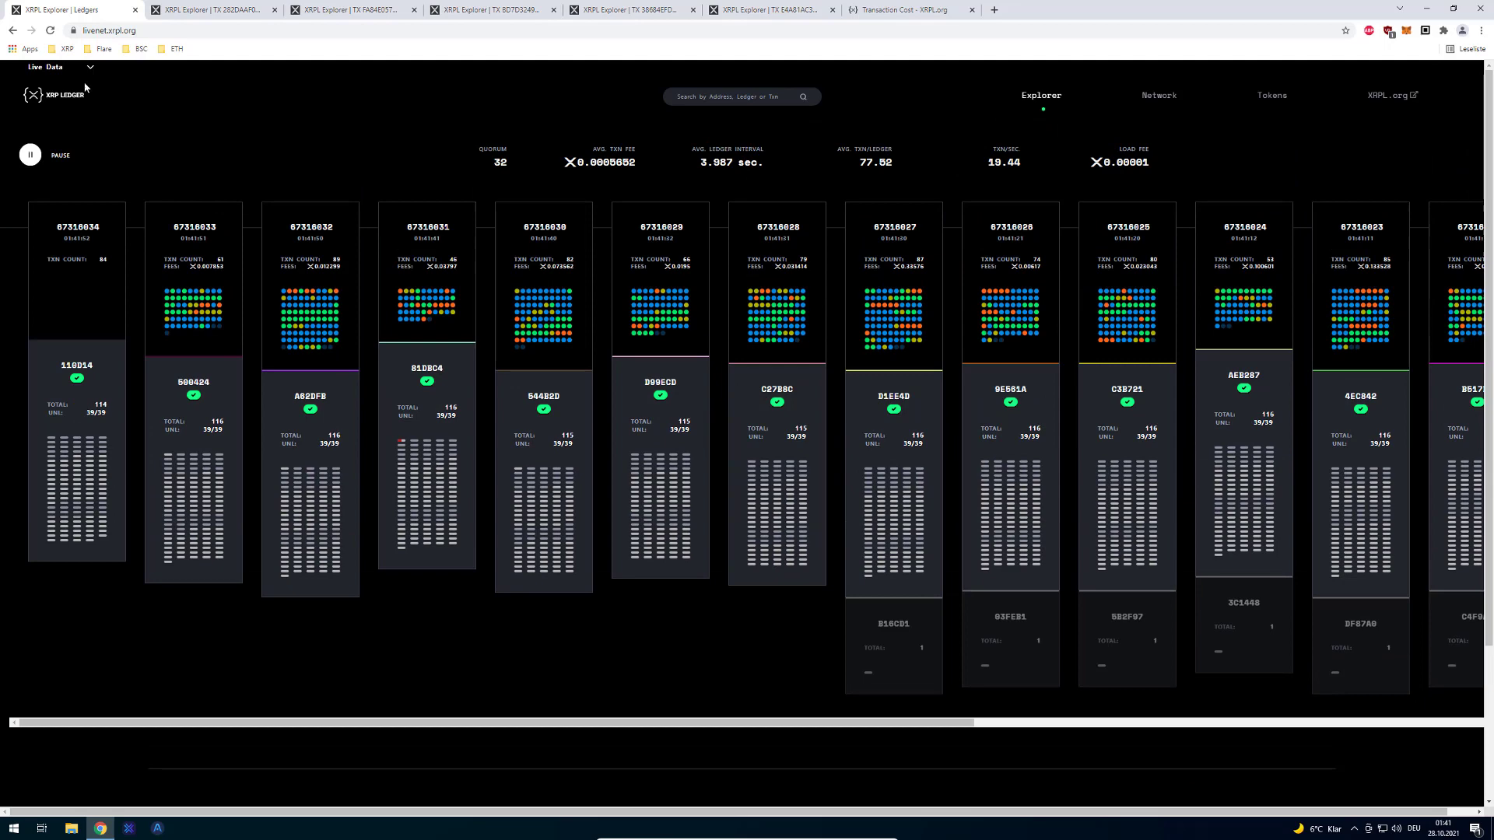
Step: Switch the explorer to Testnet data, then open test.xrptoolkit.com's testnet and request faucet credentials
{"action": "left_click", "coordinate": [89, 77]}
{"action": "left_click", "coordinate": [65, 83]}
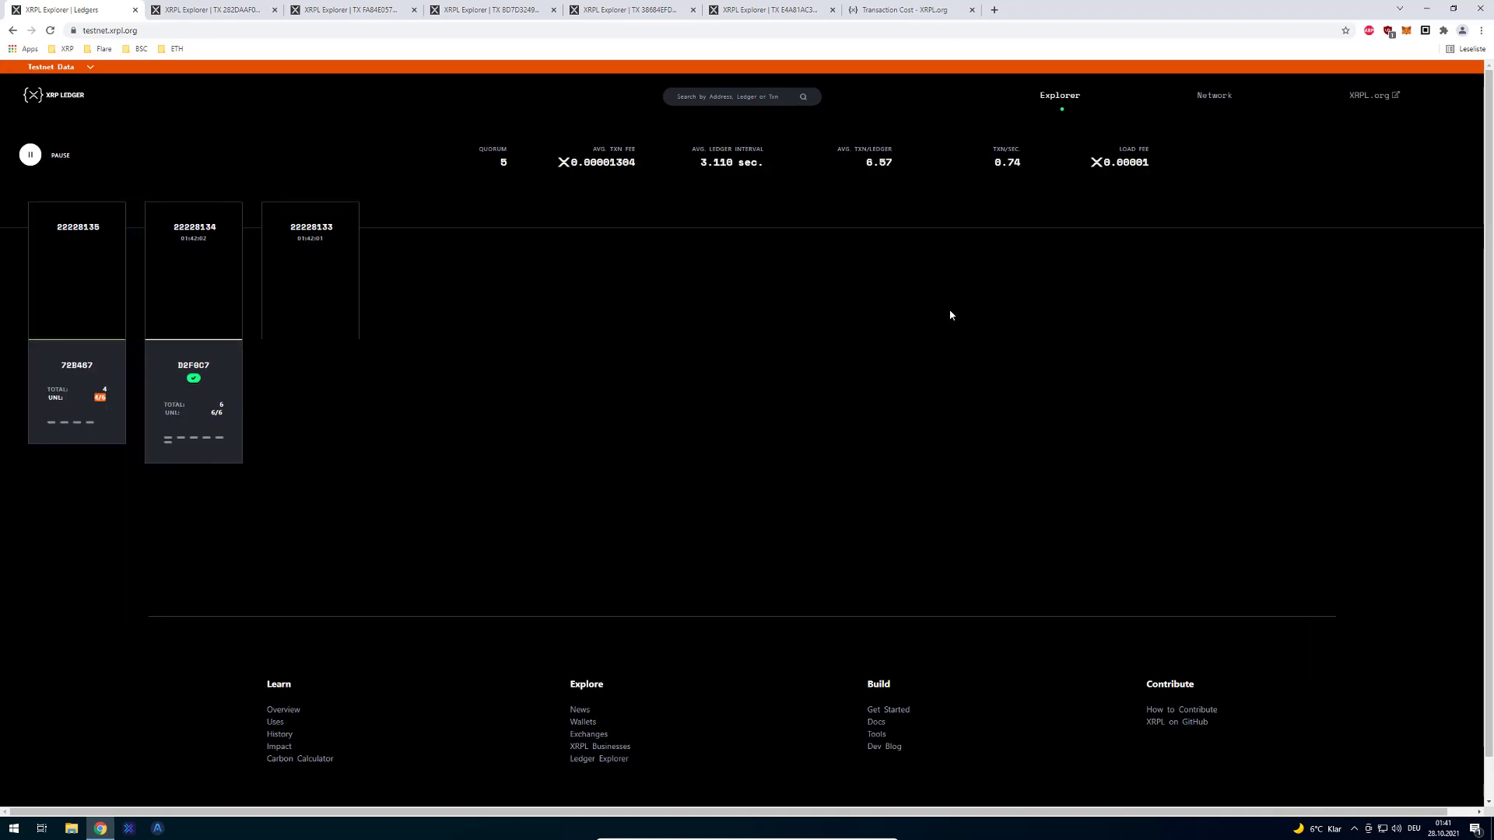
{"action": "key", "text": "ctrl+t"}
{"action": "type", "text": "test.xrptoolkit.com"}
{"action": "key", "text": "Return"}
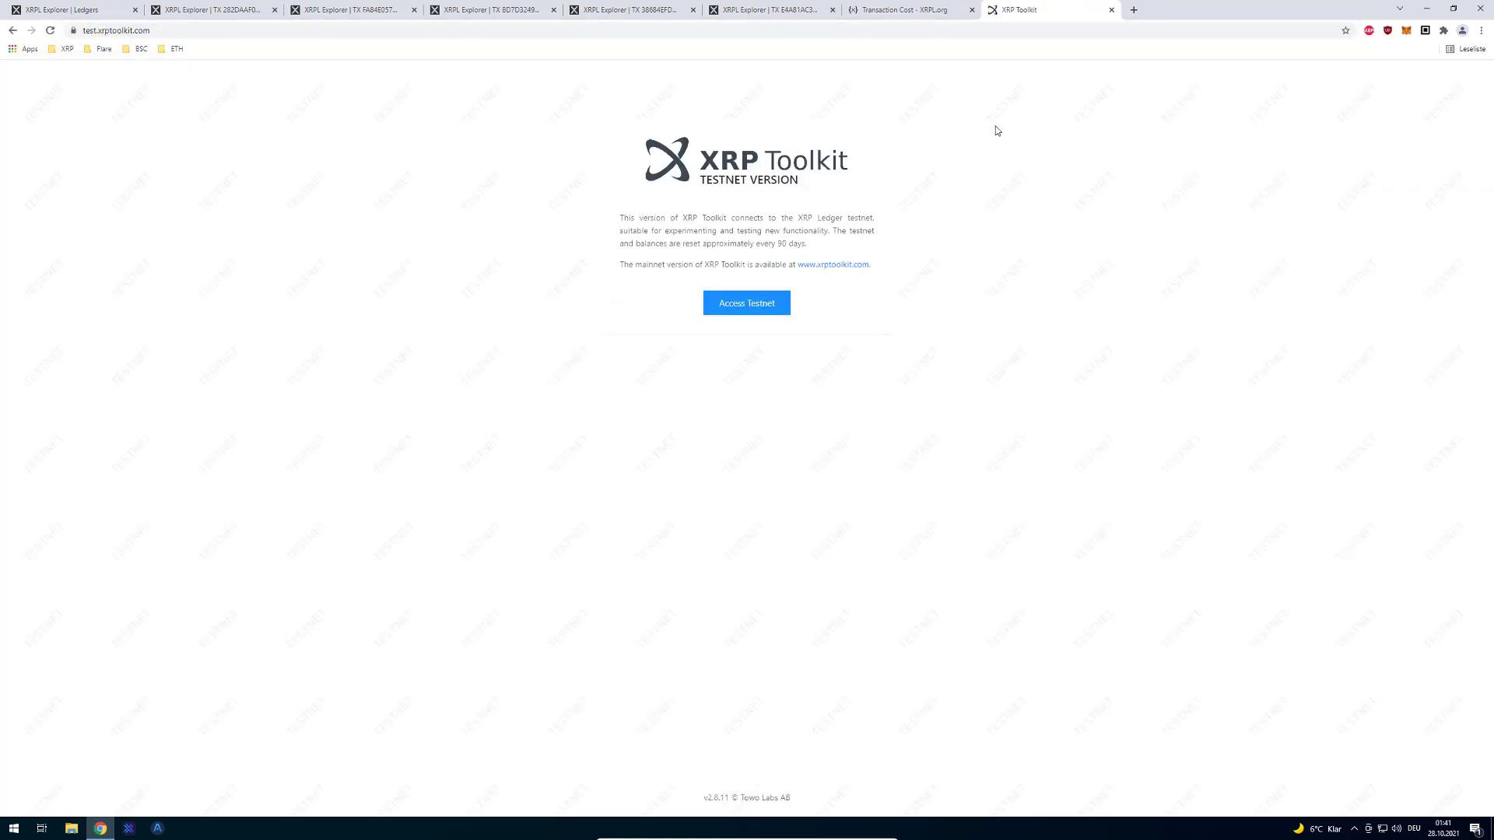
{"action": "left_click", "coordinate": [768, 314]}
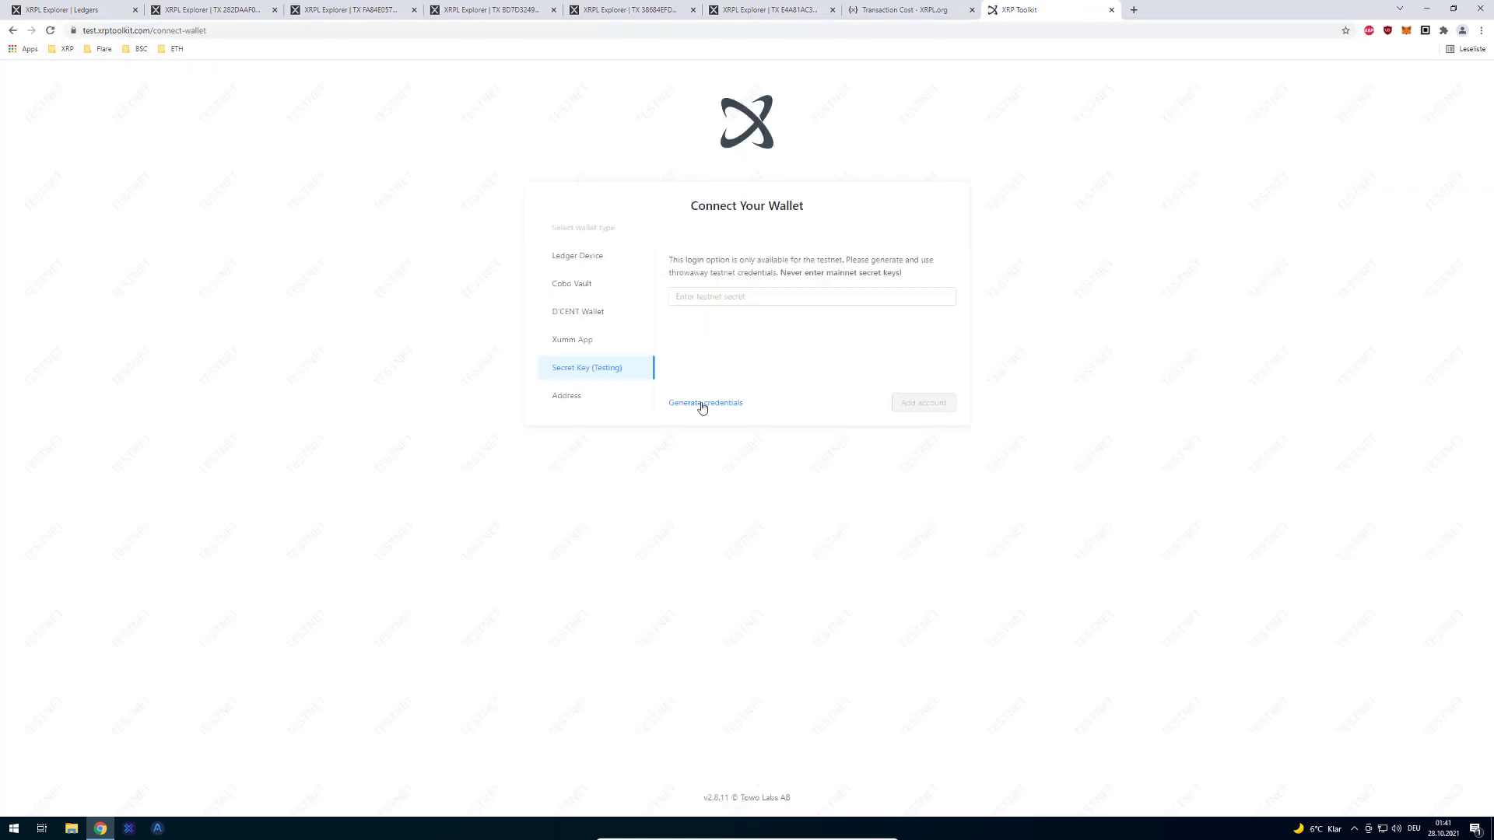
{"action": "left_click", "coordinate": [702, 405]}
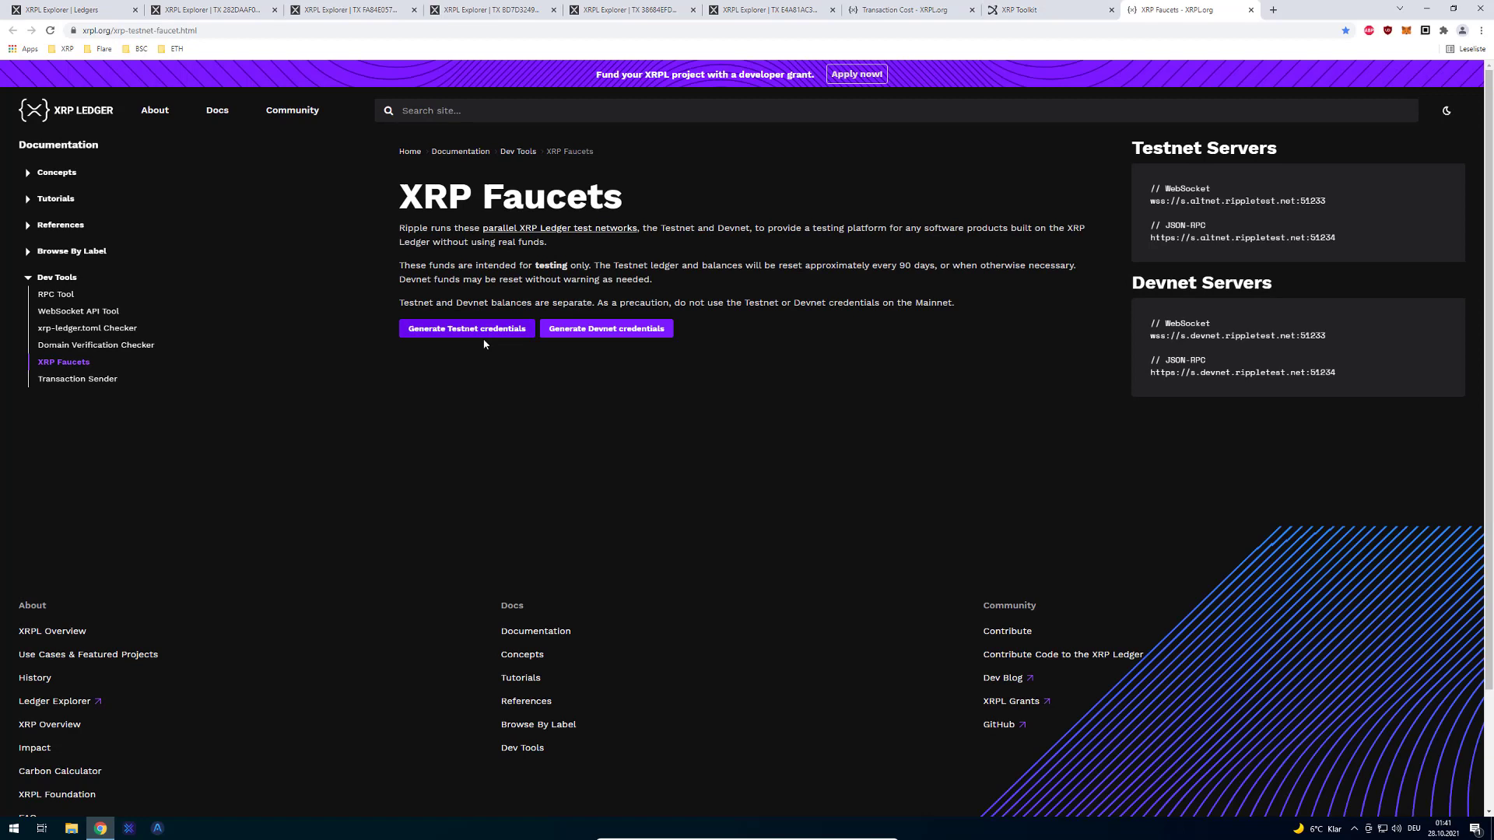
Step: Generate funded Testnet credentials and find the new account's address on the XRP Toolkit account page
{"action": "left_click", "coordinate": [481, 333]}
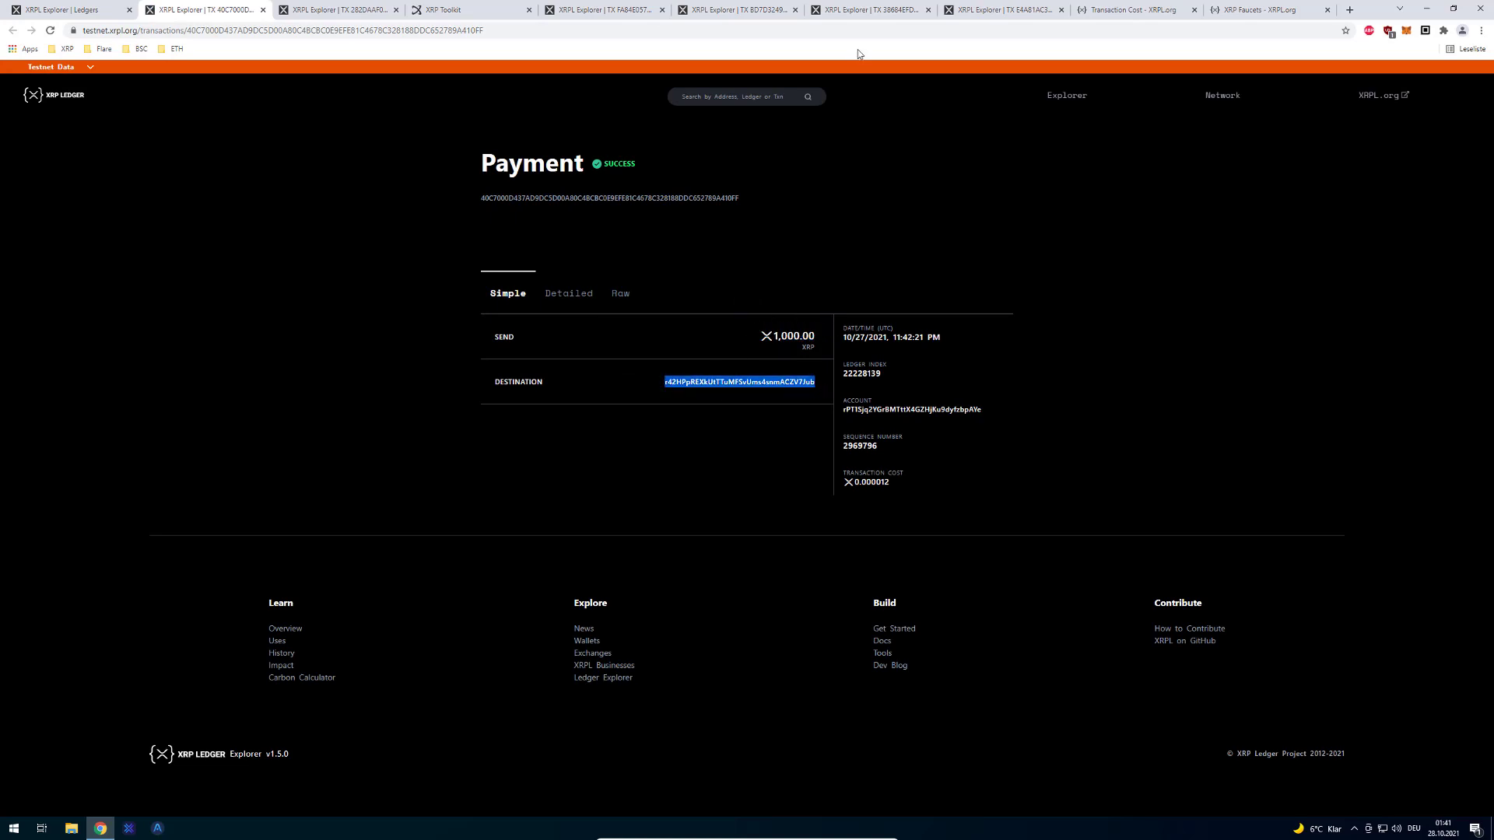
{"action": "left_click", "coordinate": [1144, 10]}
{"action": "key", "text": "ctrl+Tab"}
{"action": "key", "text": "ctrl+Tab"}
{"action": "key", "text": "ctrl+Tab"}
{"action": "key", "text": "ctrl+Tab"}
{"action": "key", "text": "ctrl+Tab"}
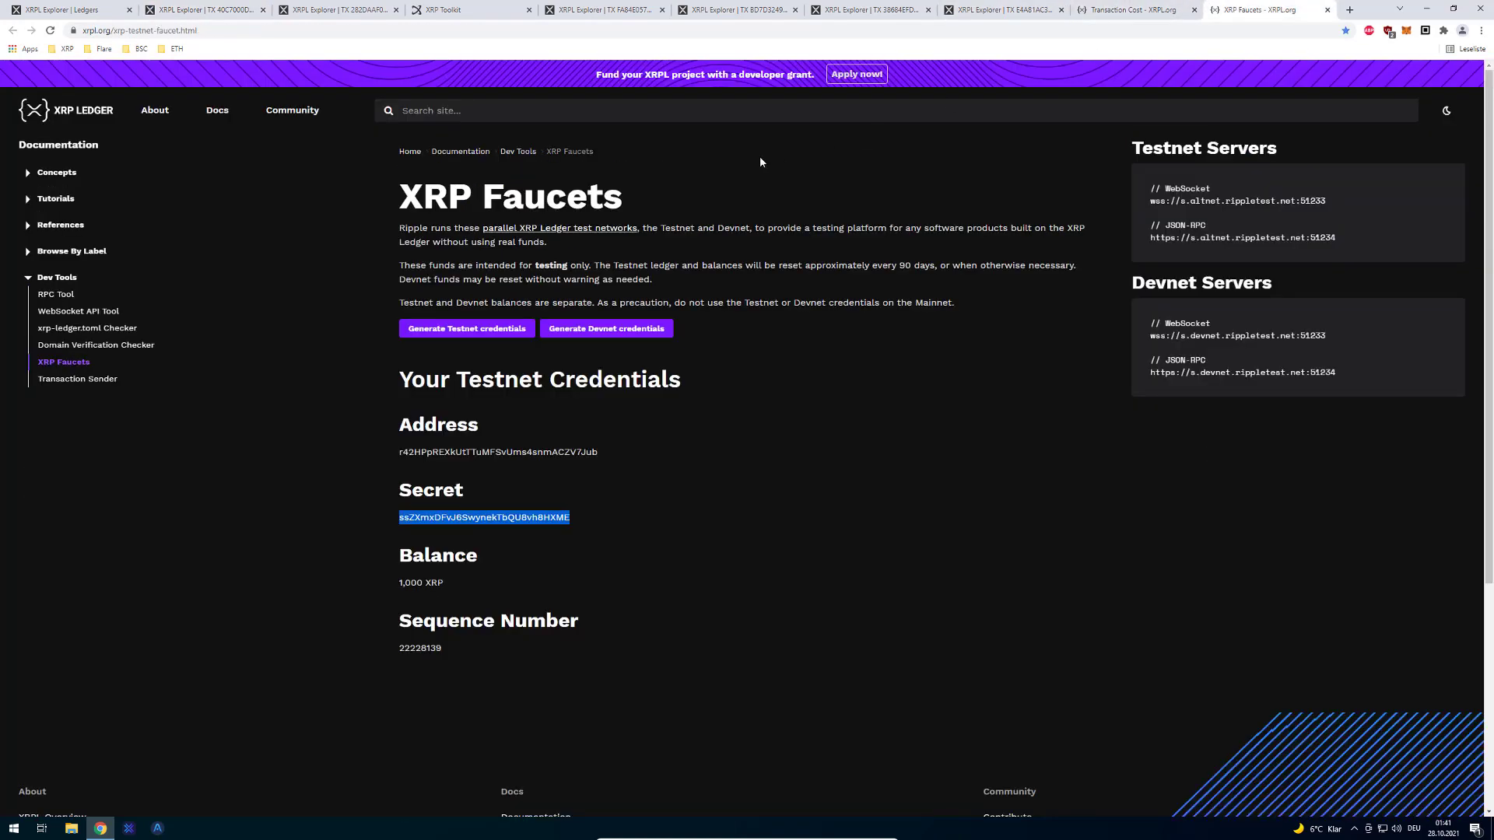
{"action": "key", "text": "ctrl+f"}
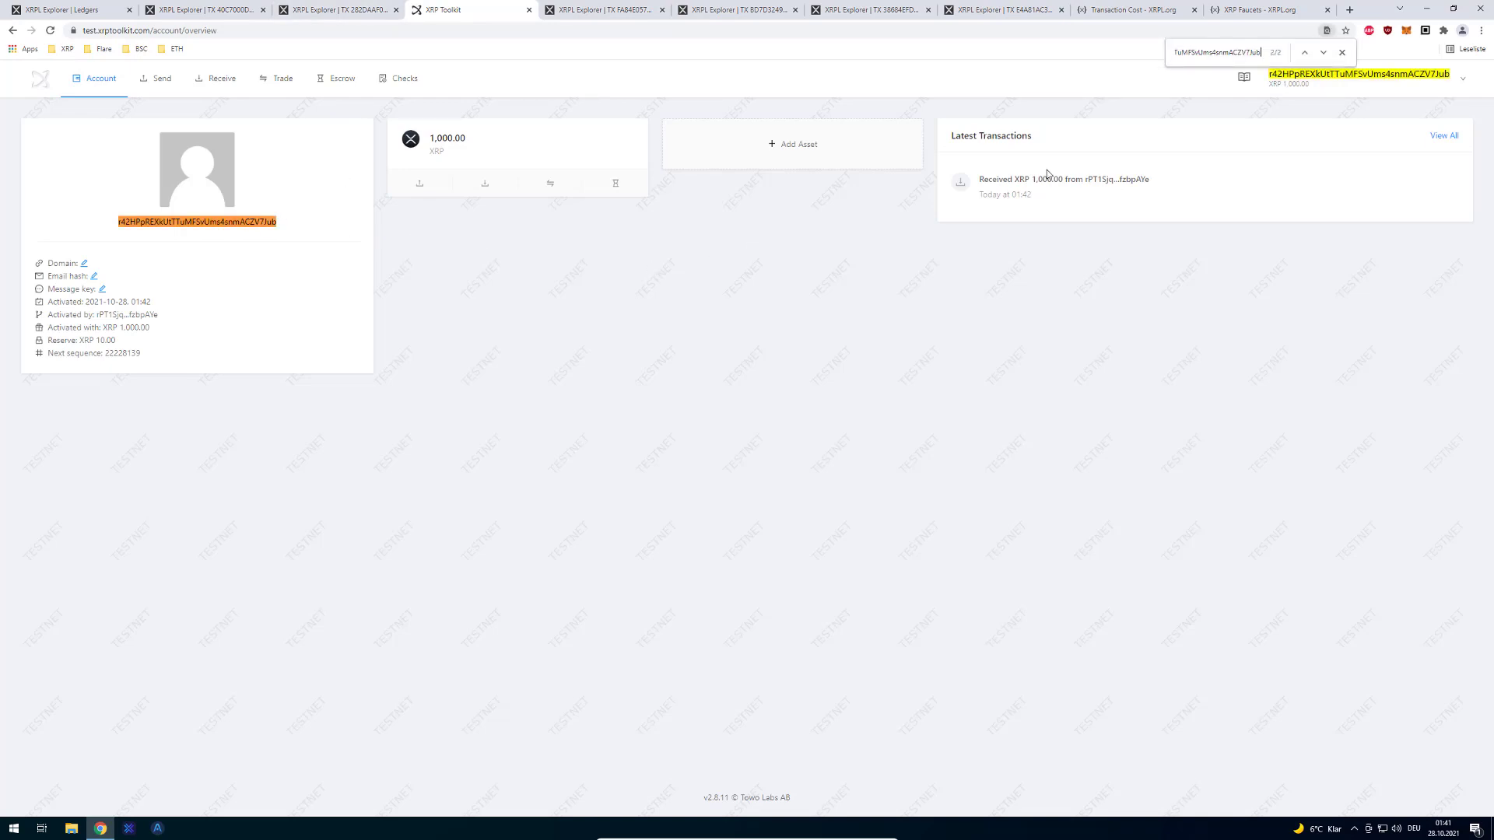
Step: Open the Send form and copy the destination account's address from its explorer page
{"action": "left_click", "coordinate": [432, 193]}
{"action": "key", "text": "ctrl+1"}
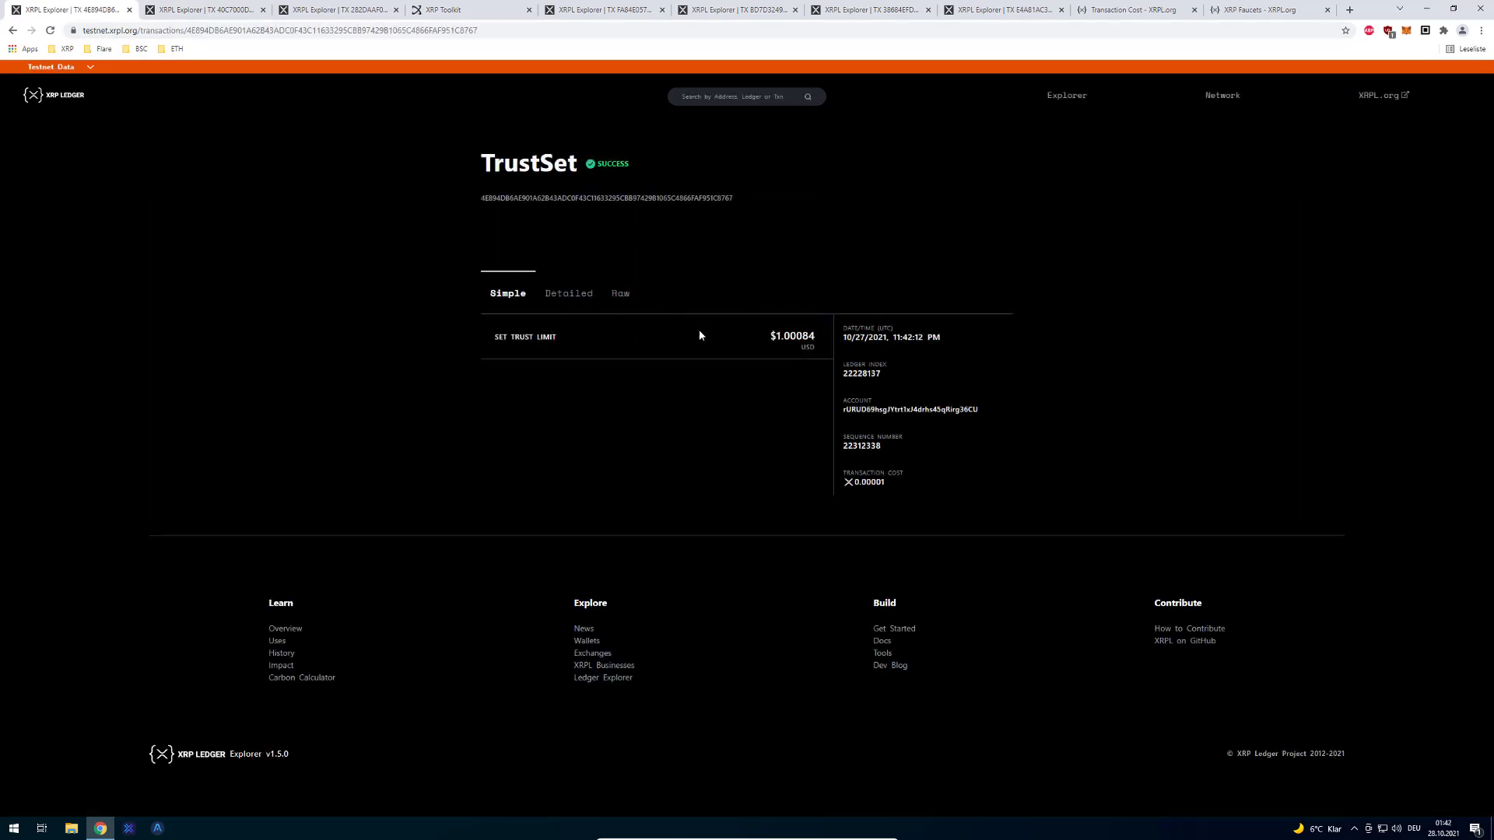
{"action": "left_click", "coordinate": [891, 410]}
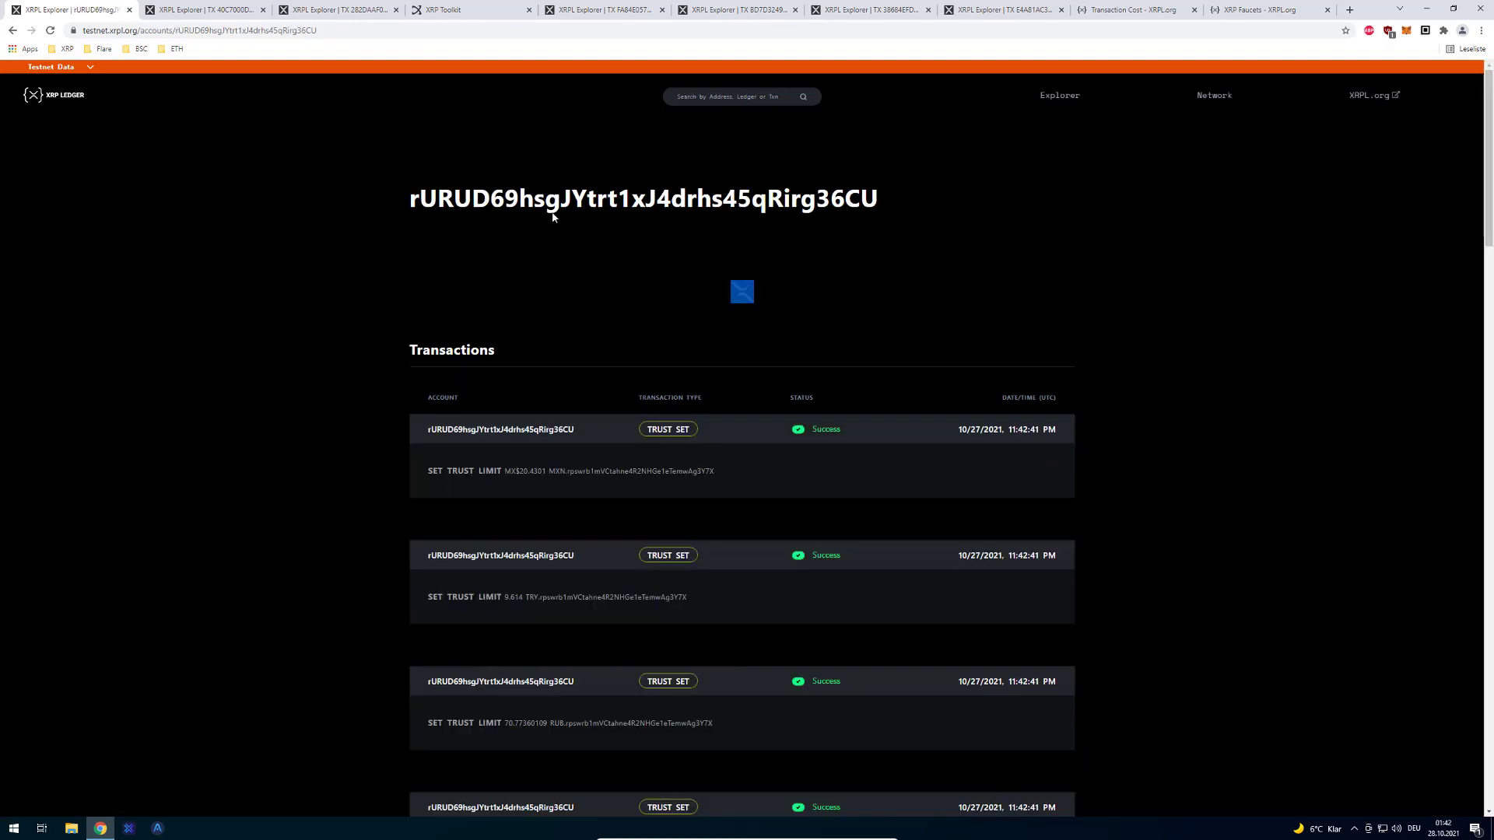
{"action": "double_click", "coordinate": [542, 251]}
{"action": "key", "text": "ctrl+c"}
{"action": "left_click", "coordinate": [335, 9]}
{"action": "left_click", "coordinate": [451, 9]}
Step: Paste the address as Destination, enter the XRP amount, and proceed to review the payment
{"action": "left_click", "coordinate": [294, 176]}
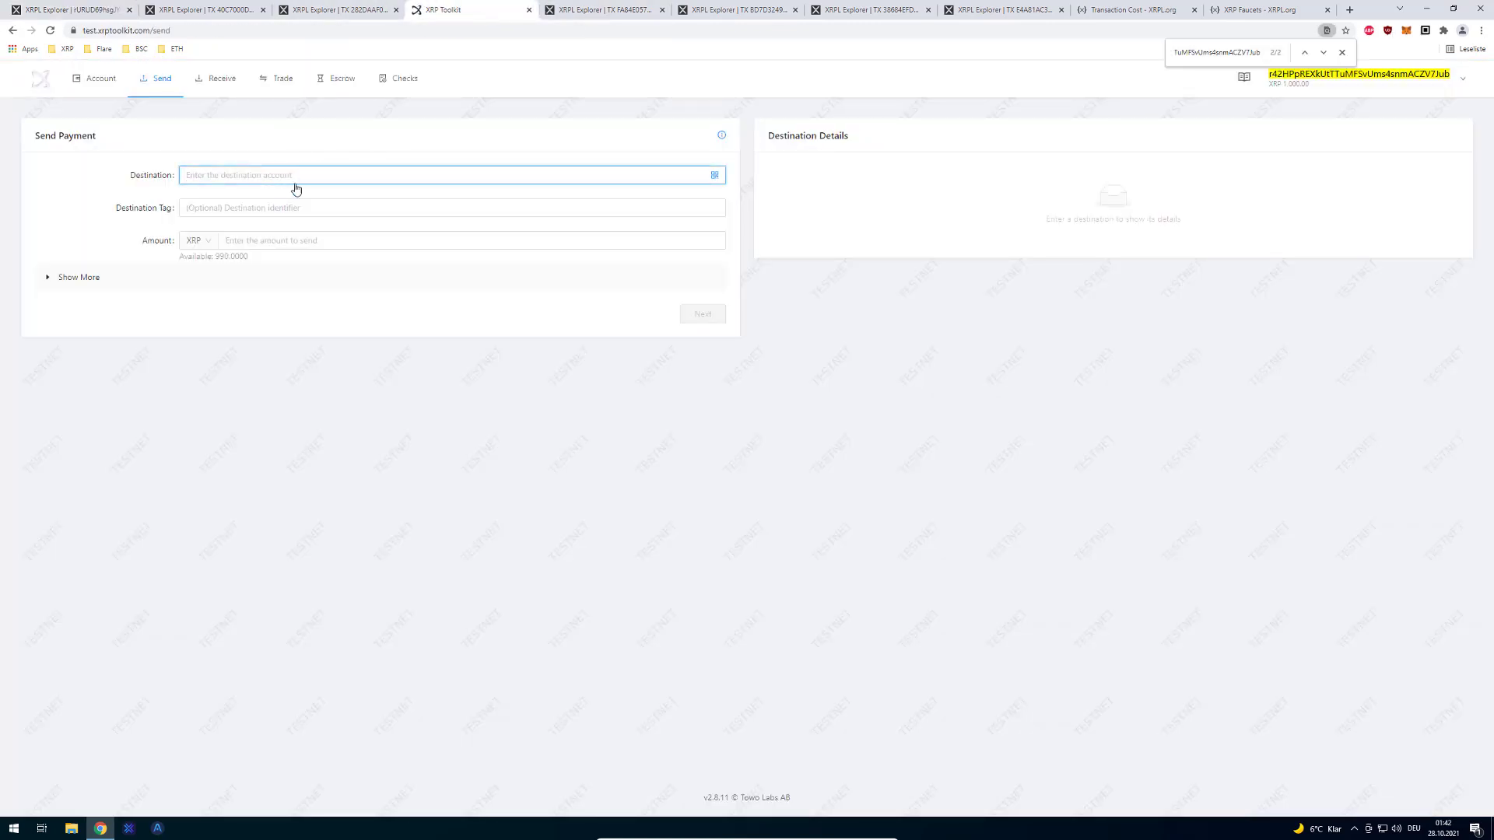
{"action": "key", "text": "ctrl+v"}
{"action": "scroll", "coordinate": [885, 333], "scroll_direction": "down", "scroll_amount": 1}
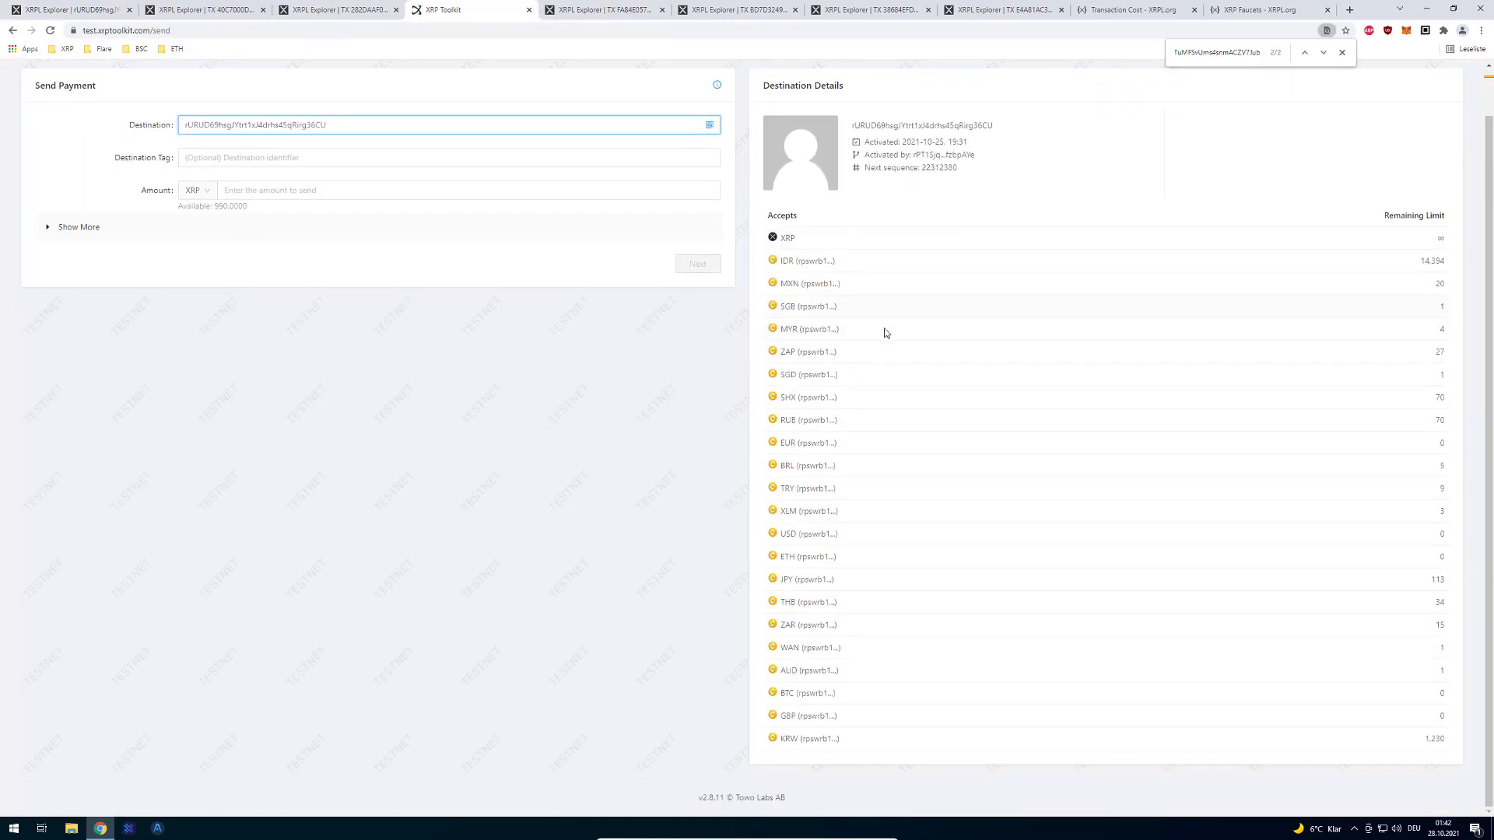
{"action": "left_click_drag", "start_coordinate": [833, 329], "coordinate": [949, 701]}
{"action": "scroll", "coordinate": [554, 343], "scroll_direction": "up", "scroll_amount": 1}
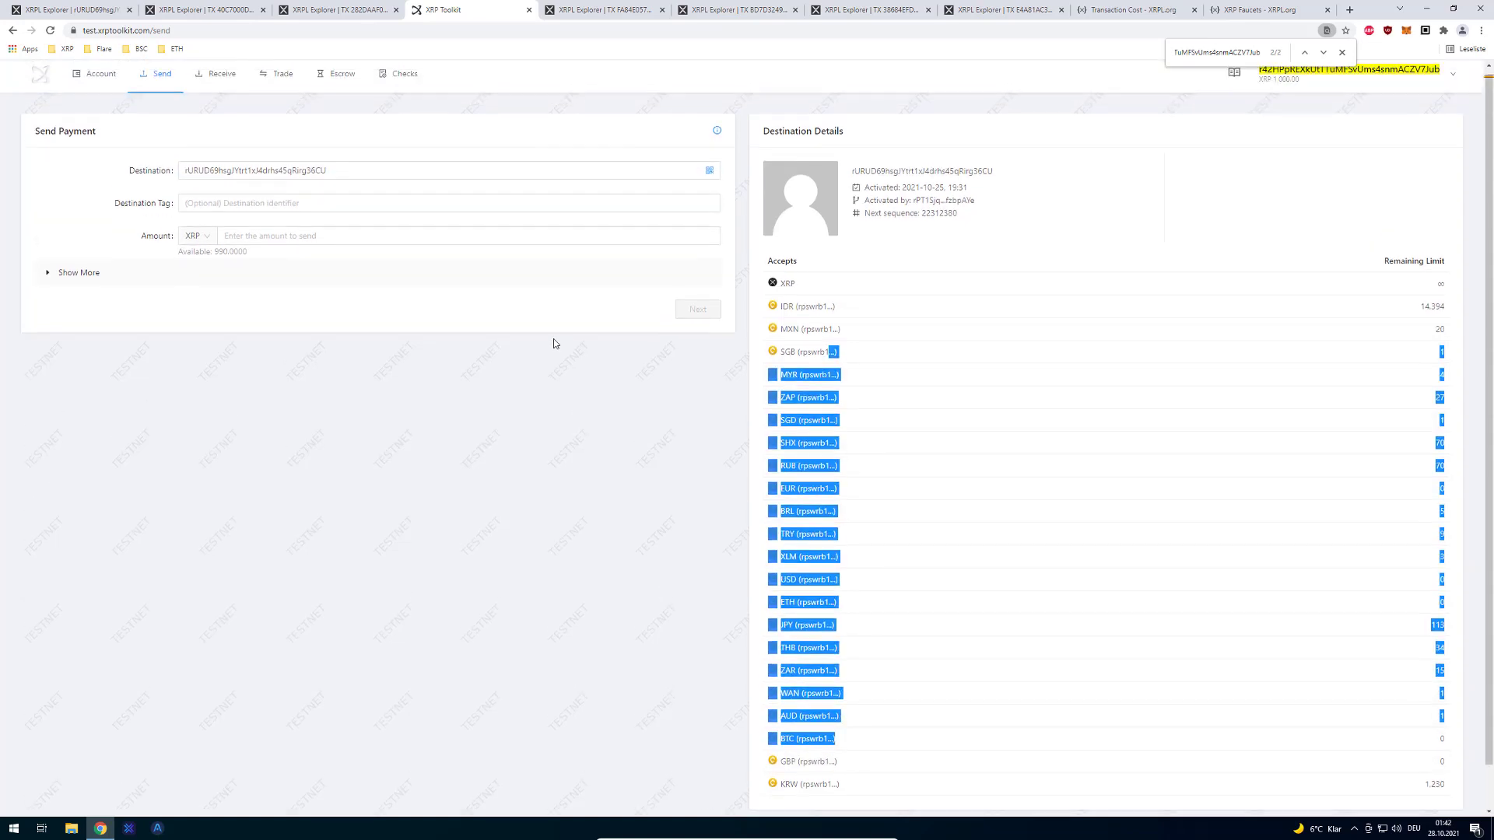
{"action": "left_click", "coordinate": [261, 239]}
{"action": "type", "text": "100"}
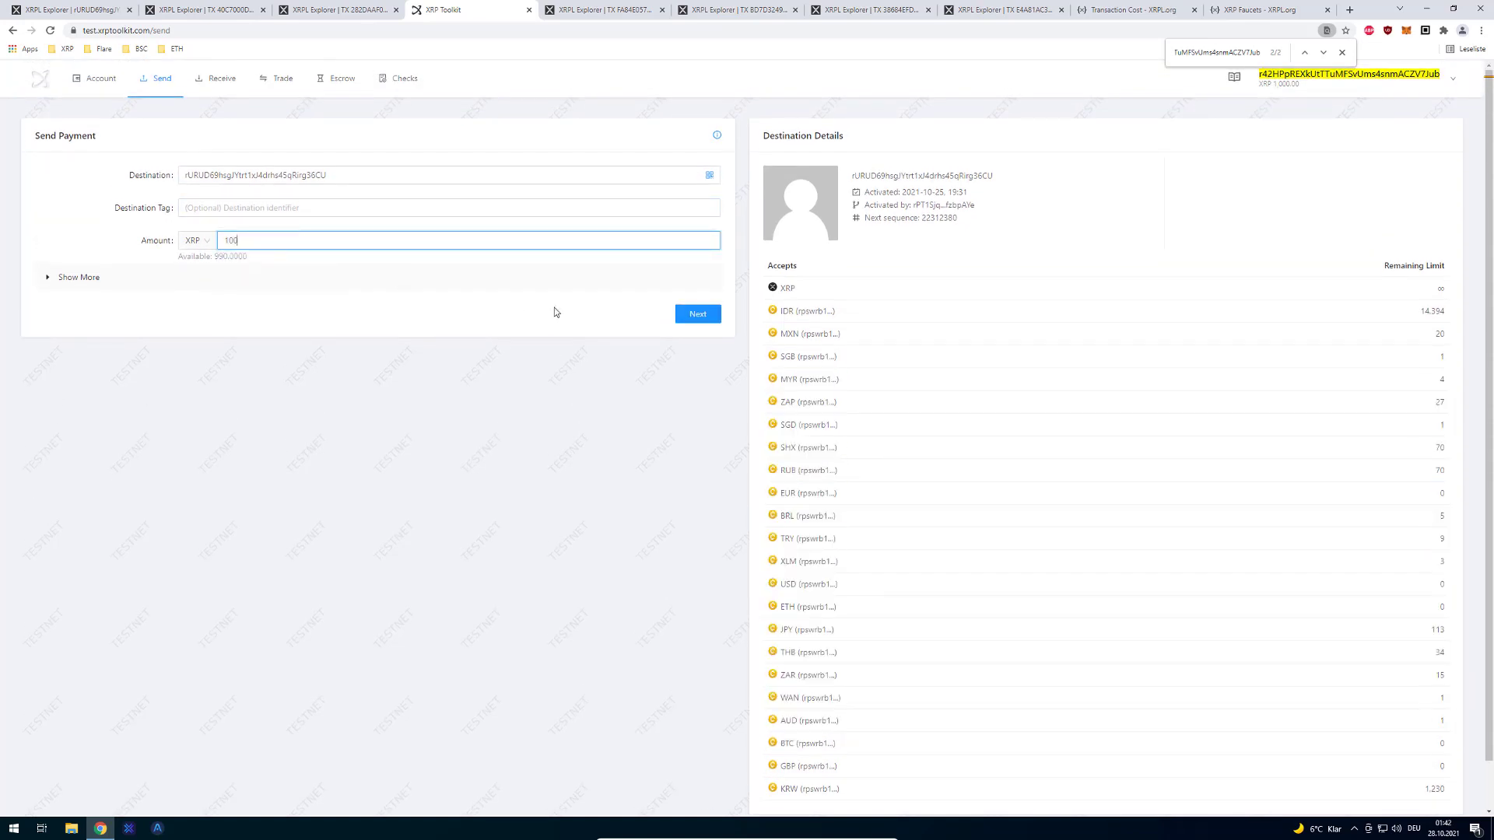
{"action": "left_click", "coordinate": [698, 315]}
Step: Confirm the payment, then flip through the open explorer transaction tabs
{"action": "left_click", "coordinate": [742, 324]}
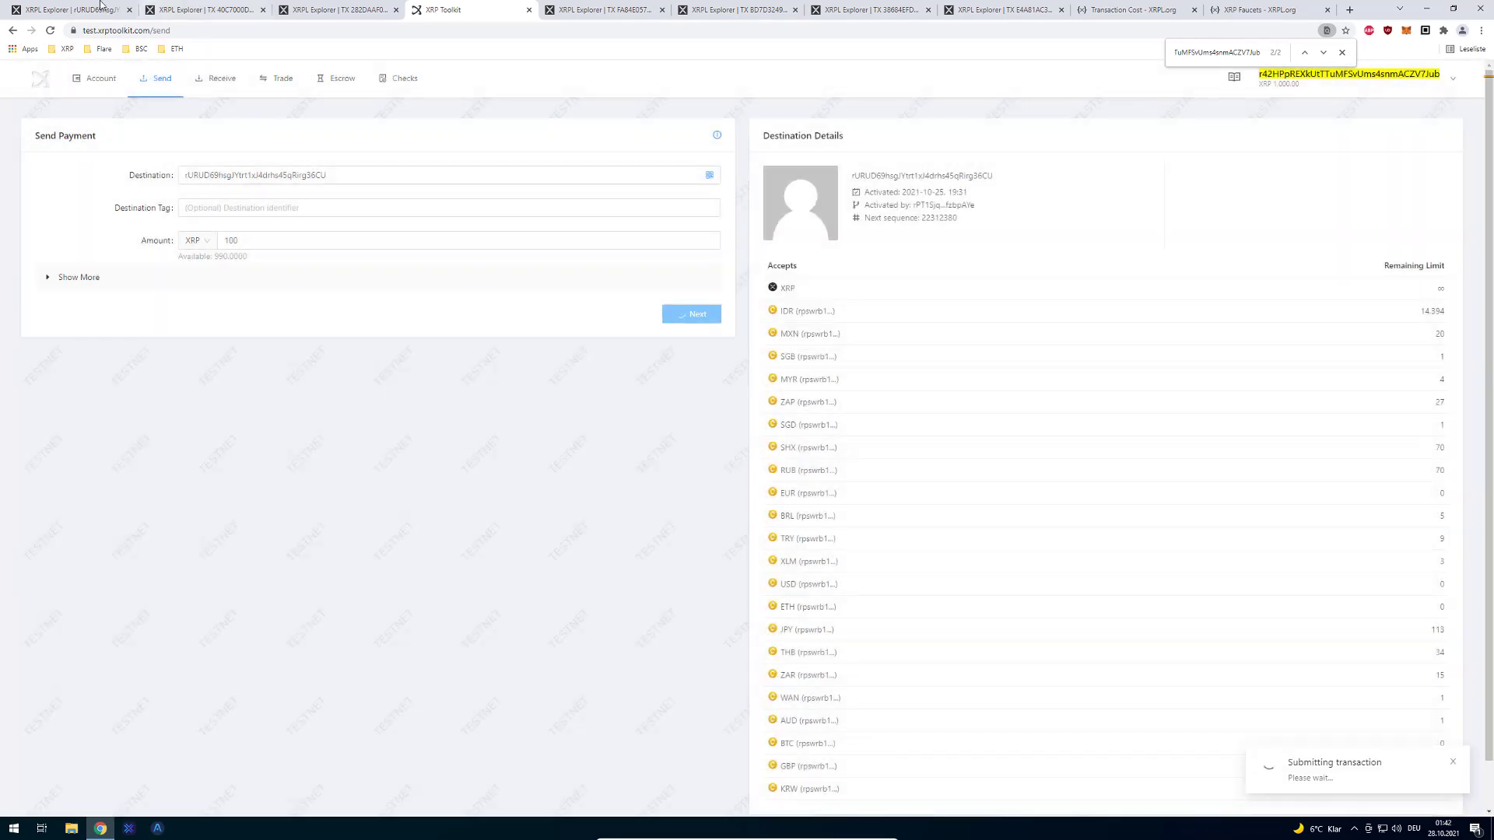
{"action": "left_click", "coordinate": [70, 9]}
{"action": "left_click", "coordinate": [206, 9]}
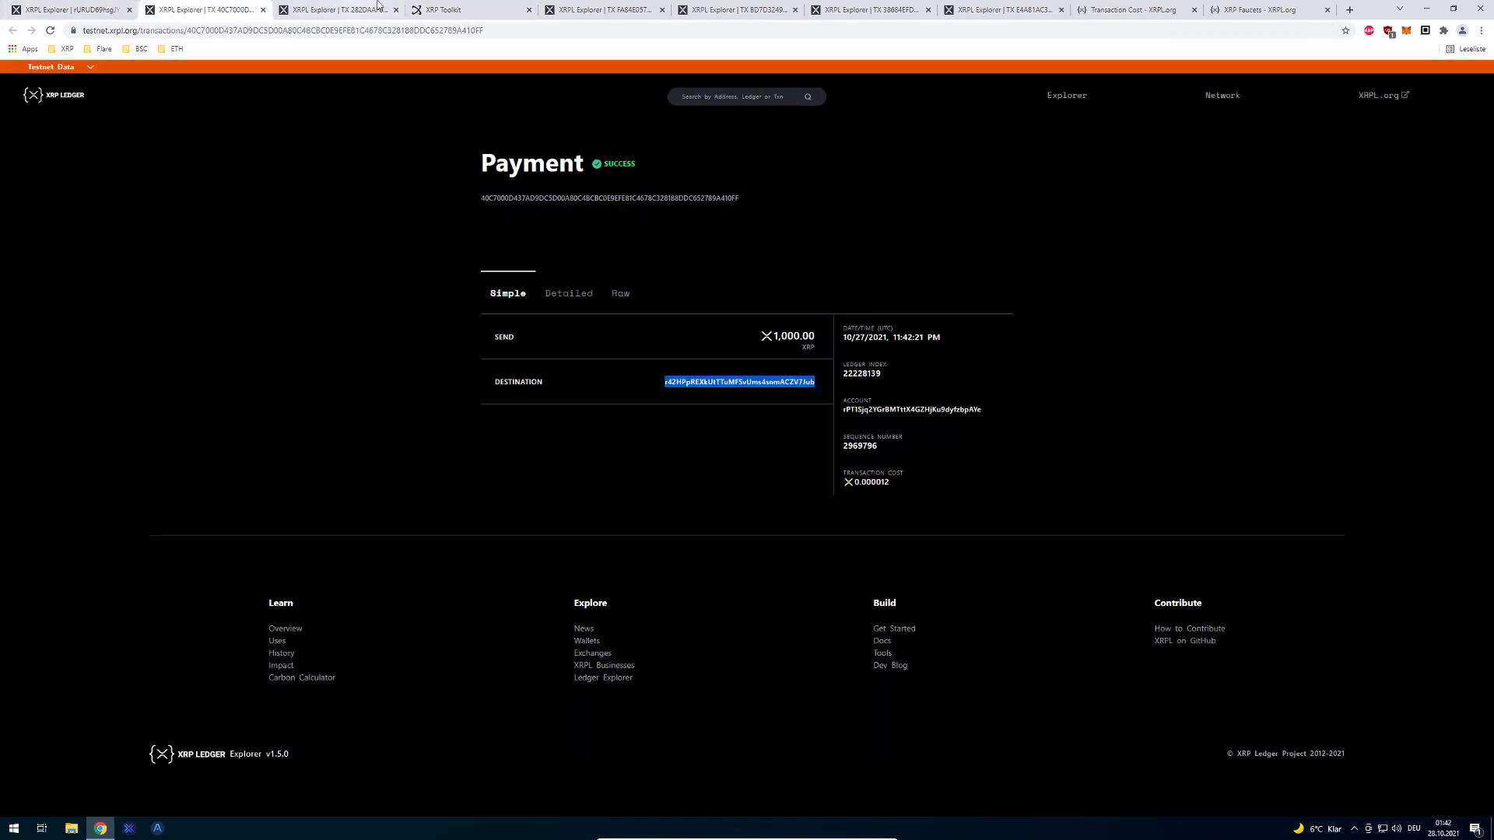
{"action": "left_click", "coordinate": [338, 9]}
{"action": "left_click", "coordinate": [871, 9]}
{"action": "left_click", "coordinate": [1004, 9]}
Step: Look over the docs, faucet and toolkit tabs, then step back to the TrustSet transaction
{"action": "left_click", "coordinate": [1112, 8]}
{"action": "left_click", "coordinate": [1260, 9]}
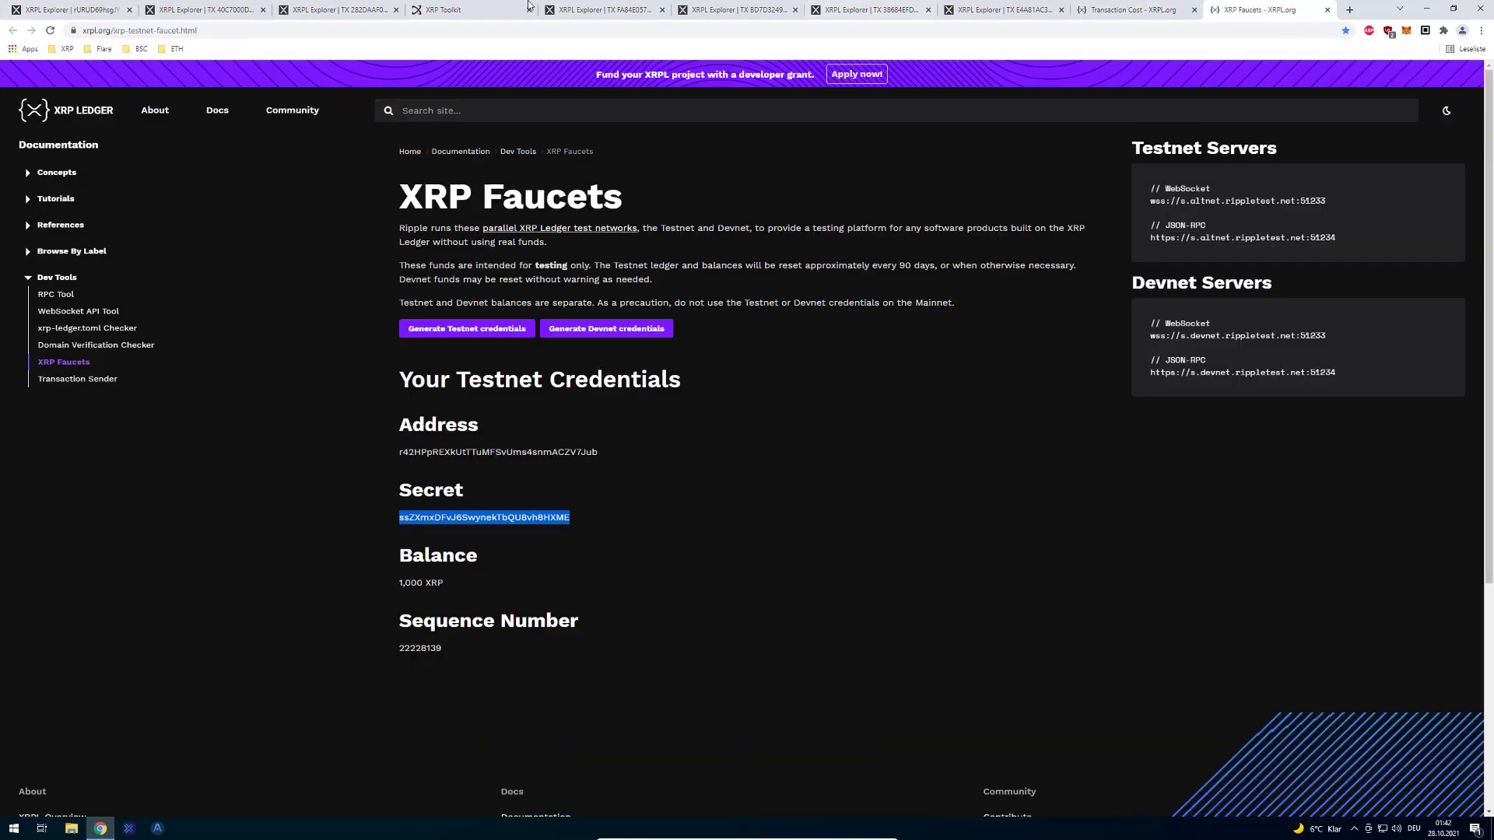
{"action": "left_click", "coordinate": [467, 9]}
{"action": "left_click", "coordinate": [338, 10]}
{"action": "left_click", "coordinate": [564, 9]}
{"action": "left_click", "coordinate": [206, 9]}
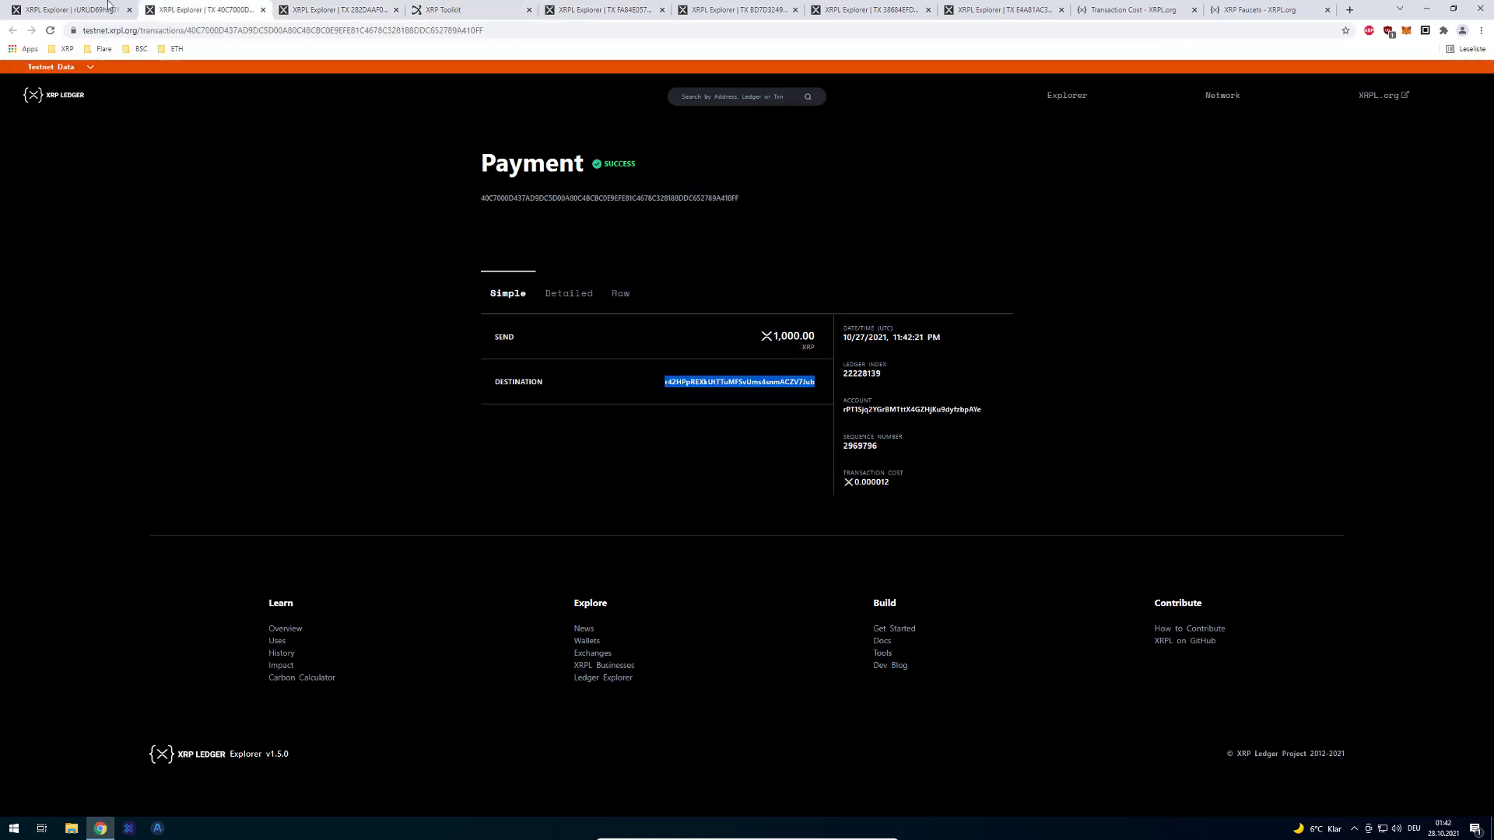
{"action": "left_click", "coordinate": [70, 9]}
{"action": "left_click", "coordinate": [12, 30]}
Step: Drag the XRP Toolkit tab into second position and return to the TrustSet transaction
{"action": "left_click", "coordinate": [207, 9]}
{"action": "left_click", "coordinate": [338, 9]}
{"action": "left_click", "coordinate": [134, 10]}
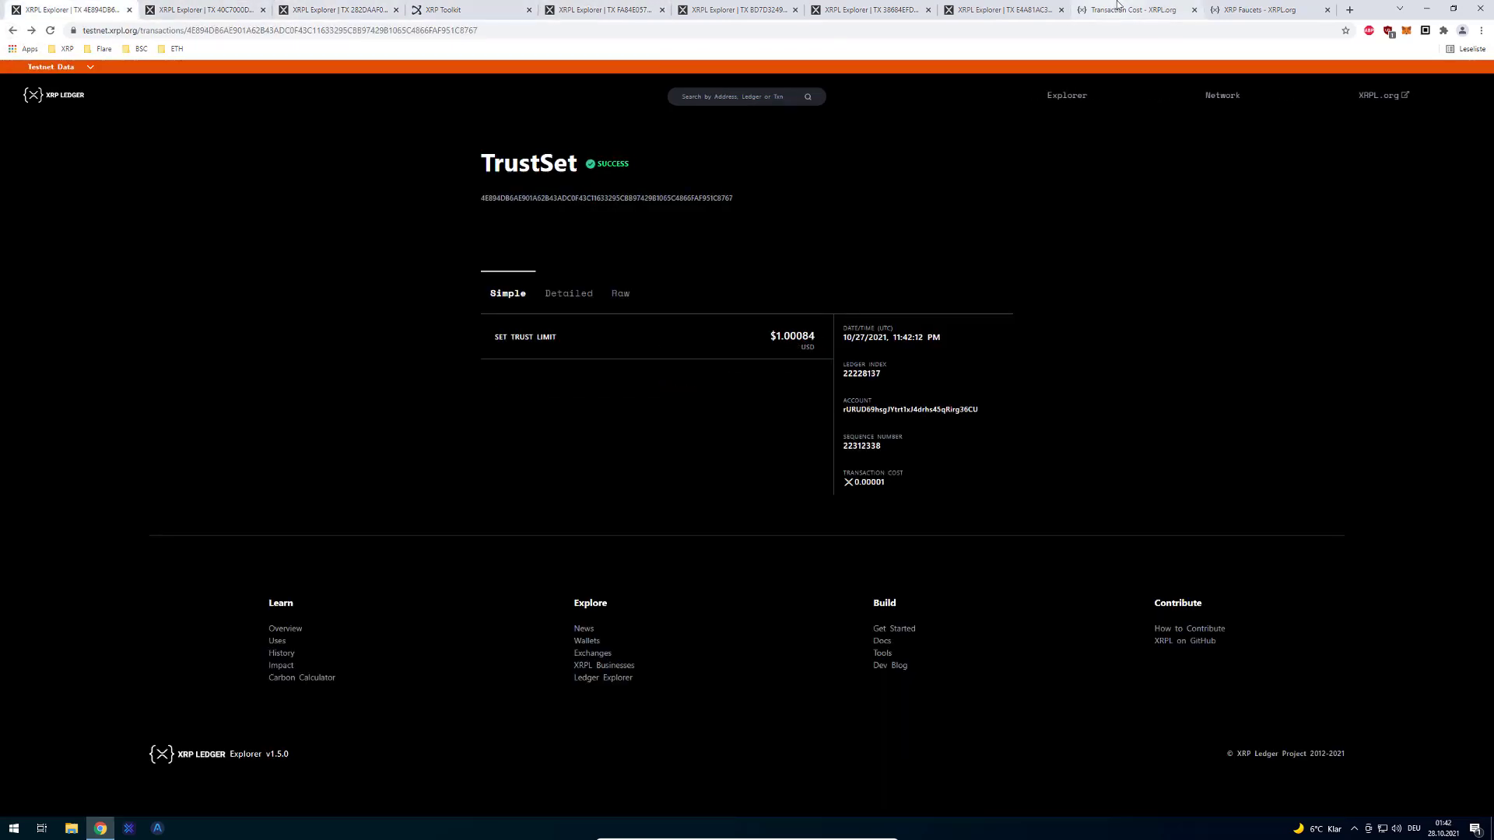
{"action": "left_click", "coordinate": [1260, 9]}
{"action": "left_click", "coordinate": [1128, 9]}
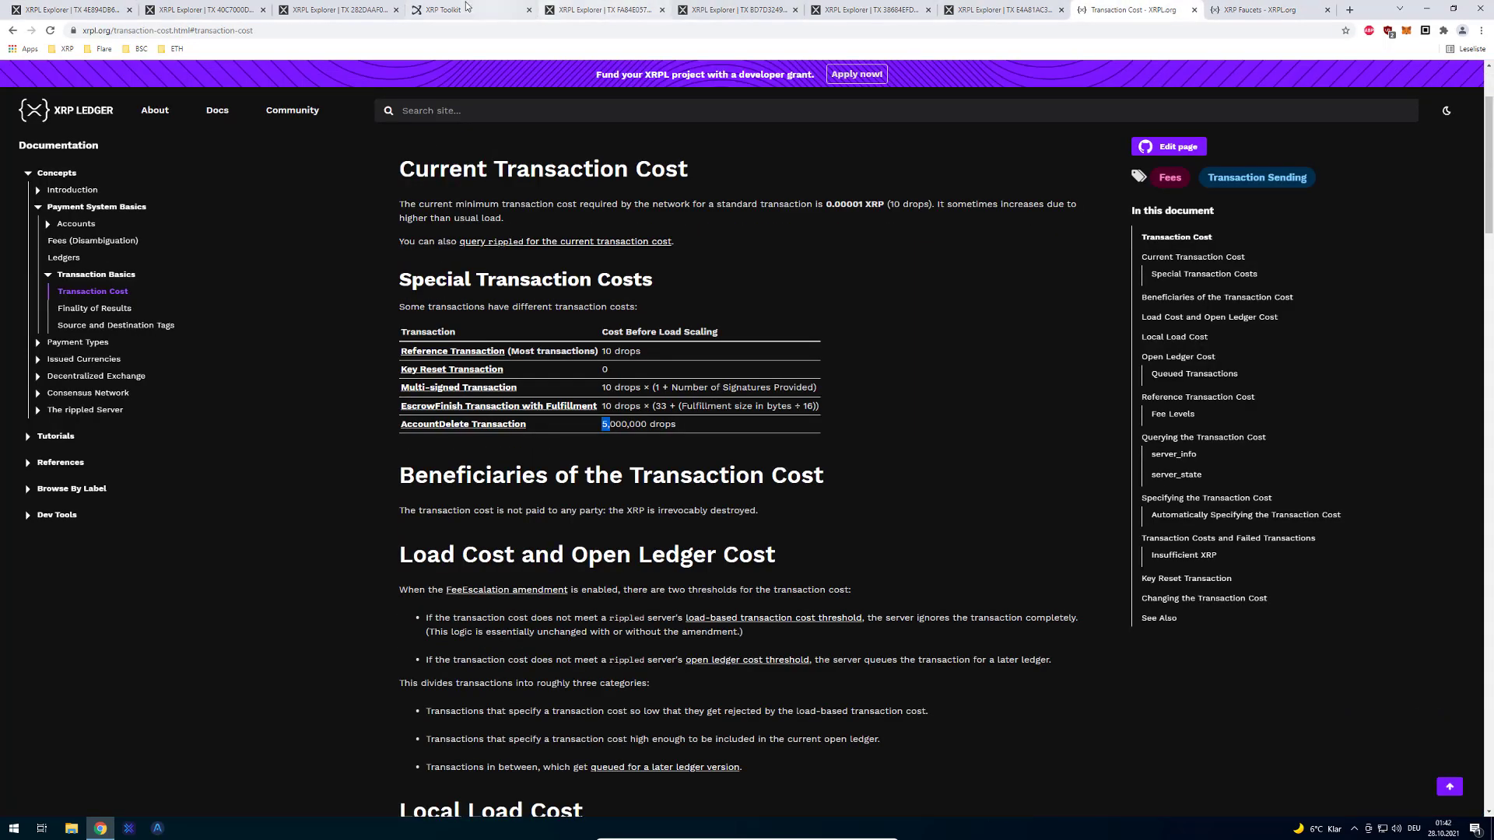
{"action": "left_click_drag", "start_coordinate": [466, 6], "coordinate": [194, 8]}
{"action": "left_click", "coordinate": [77, 9]}
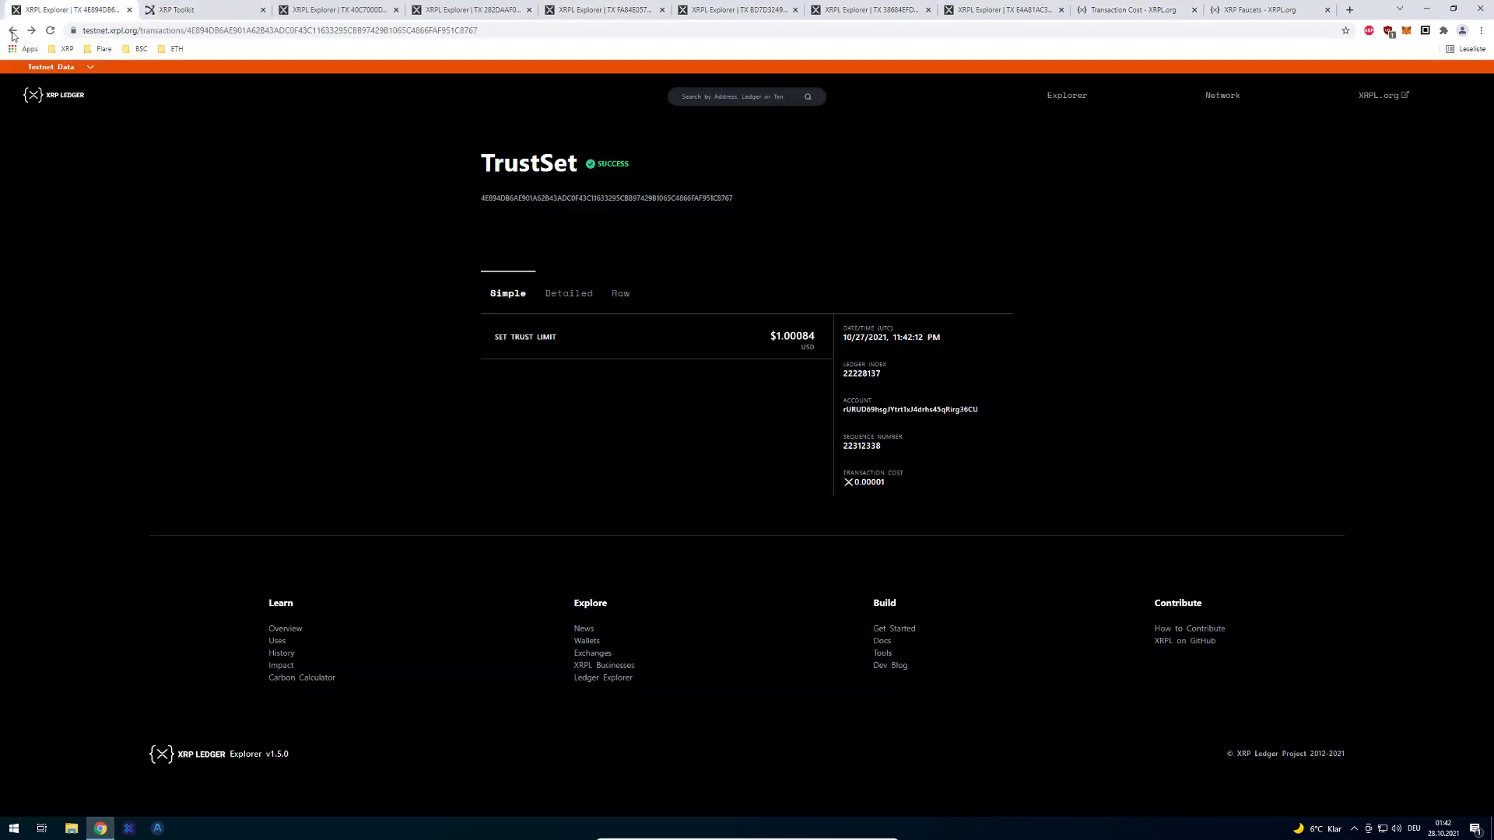
Step: Paste the recipient address as Destination, enter 10 XRP, and confirm the testnet payment
{"action": "left_click", "coordinate": [12, 30]}
{"action": "left_click", "coordinate": [207, 9]}
{"action": "left_click", "coordinate": [325, 186]}
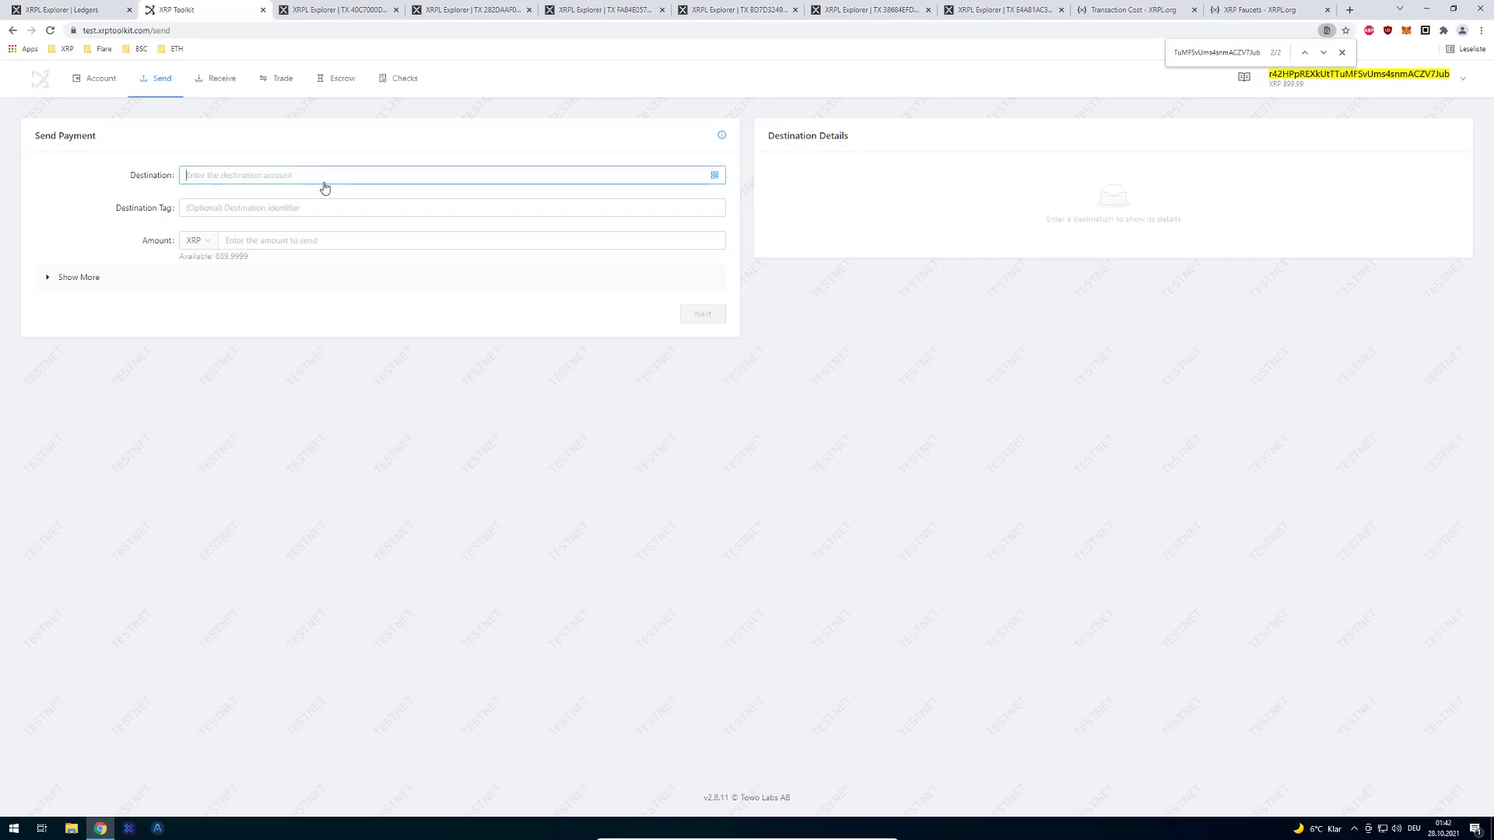
{"action": "key", "text": "Tab"}
{"action": "left_click", "coordinate": [326, 237]}
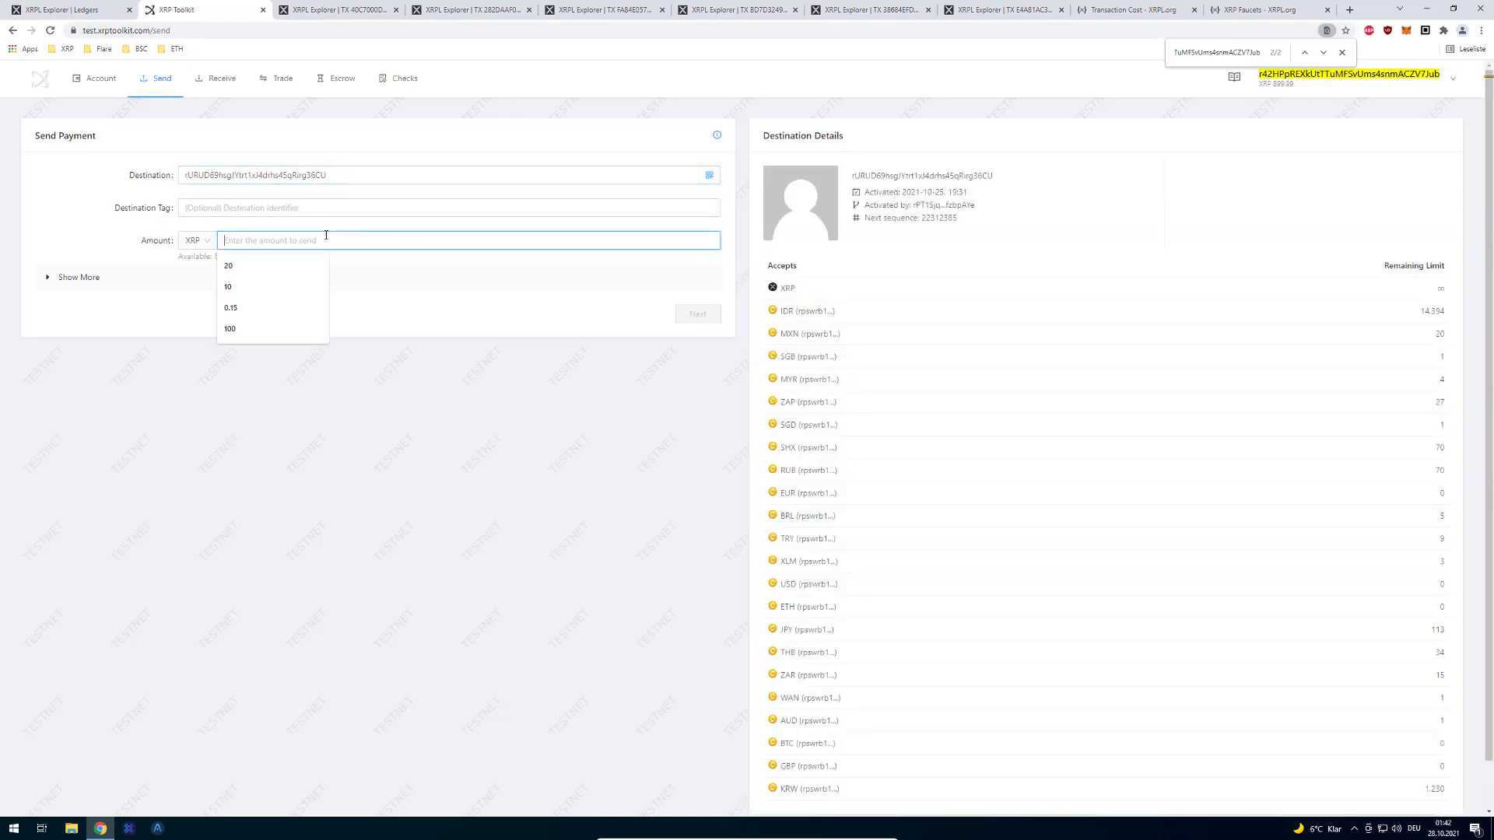
{"action": "type", "text": "10"}
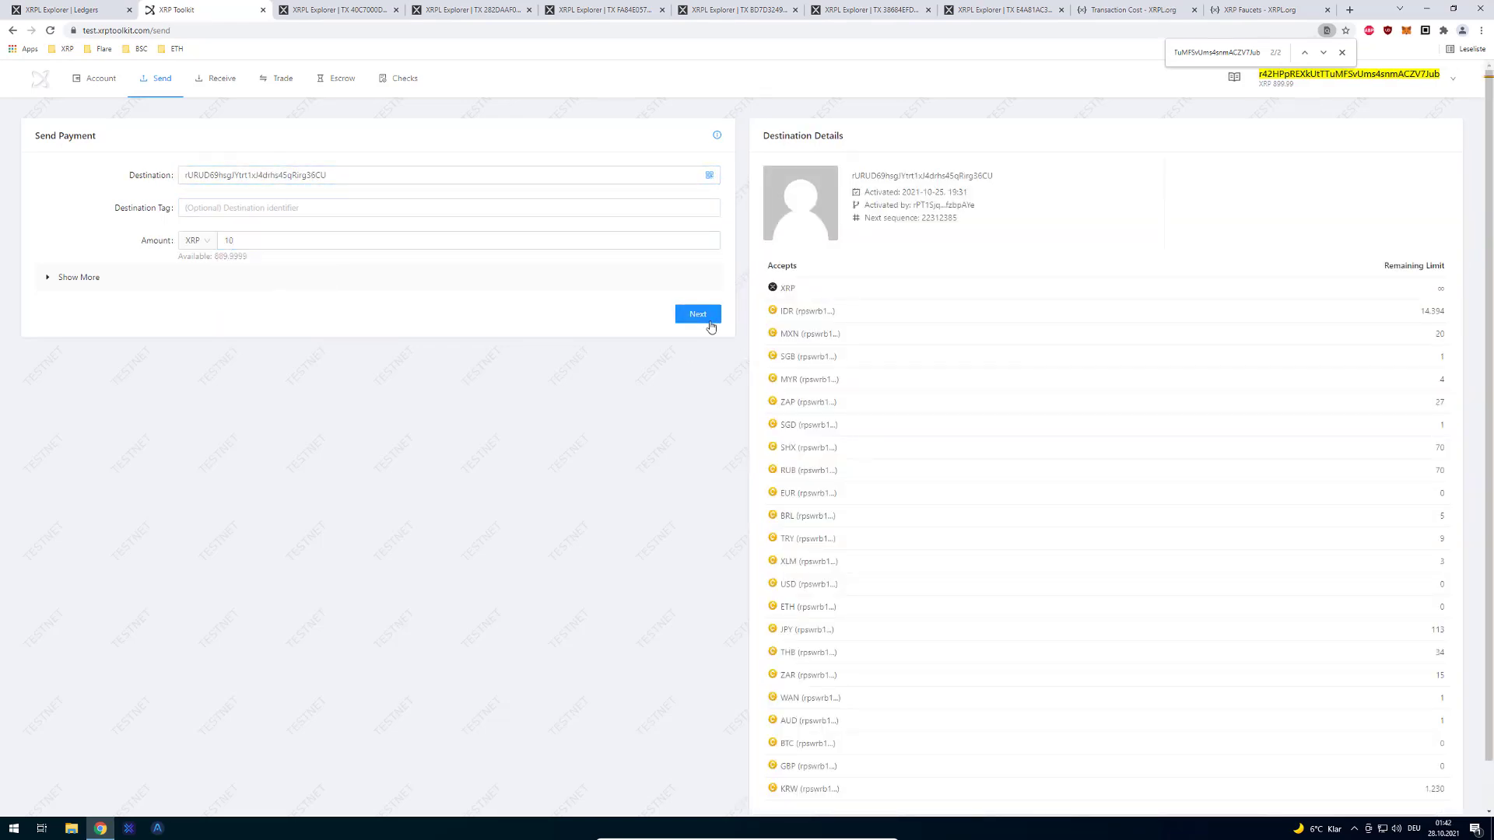
{"action": "left_click", "coordinate": [704, 319]}
{"action": "left_click", "coordinate": [745, 325]}
{"action": "key", "text": "ctrl+1"}
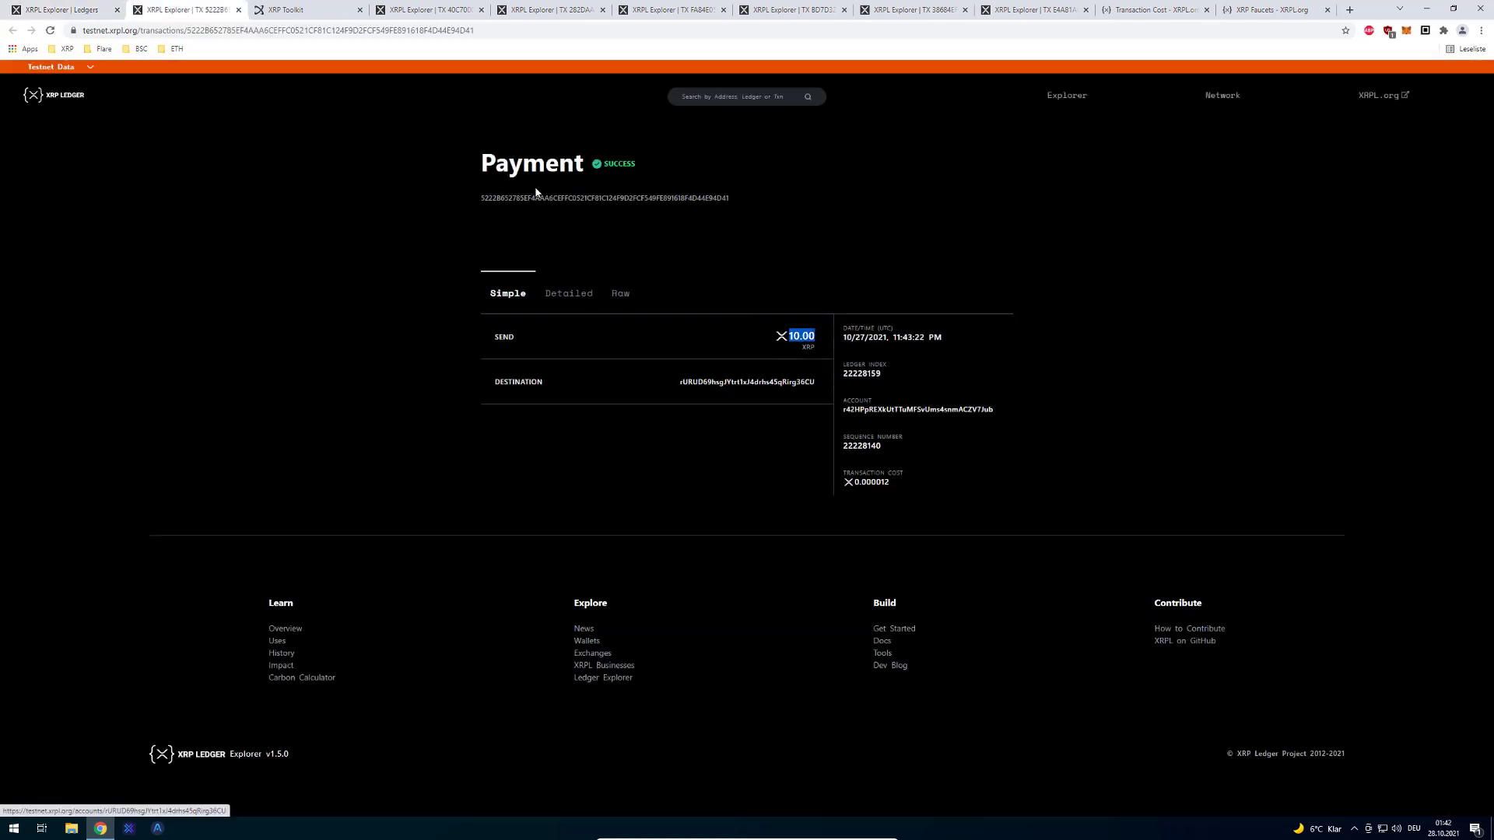
Step: Return to the Ledgers tab and open the network data dropdown to choose Live Data
{"action": "key", "text": "ctrl+shift+Tab"}
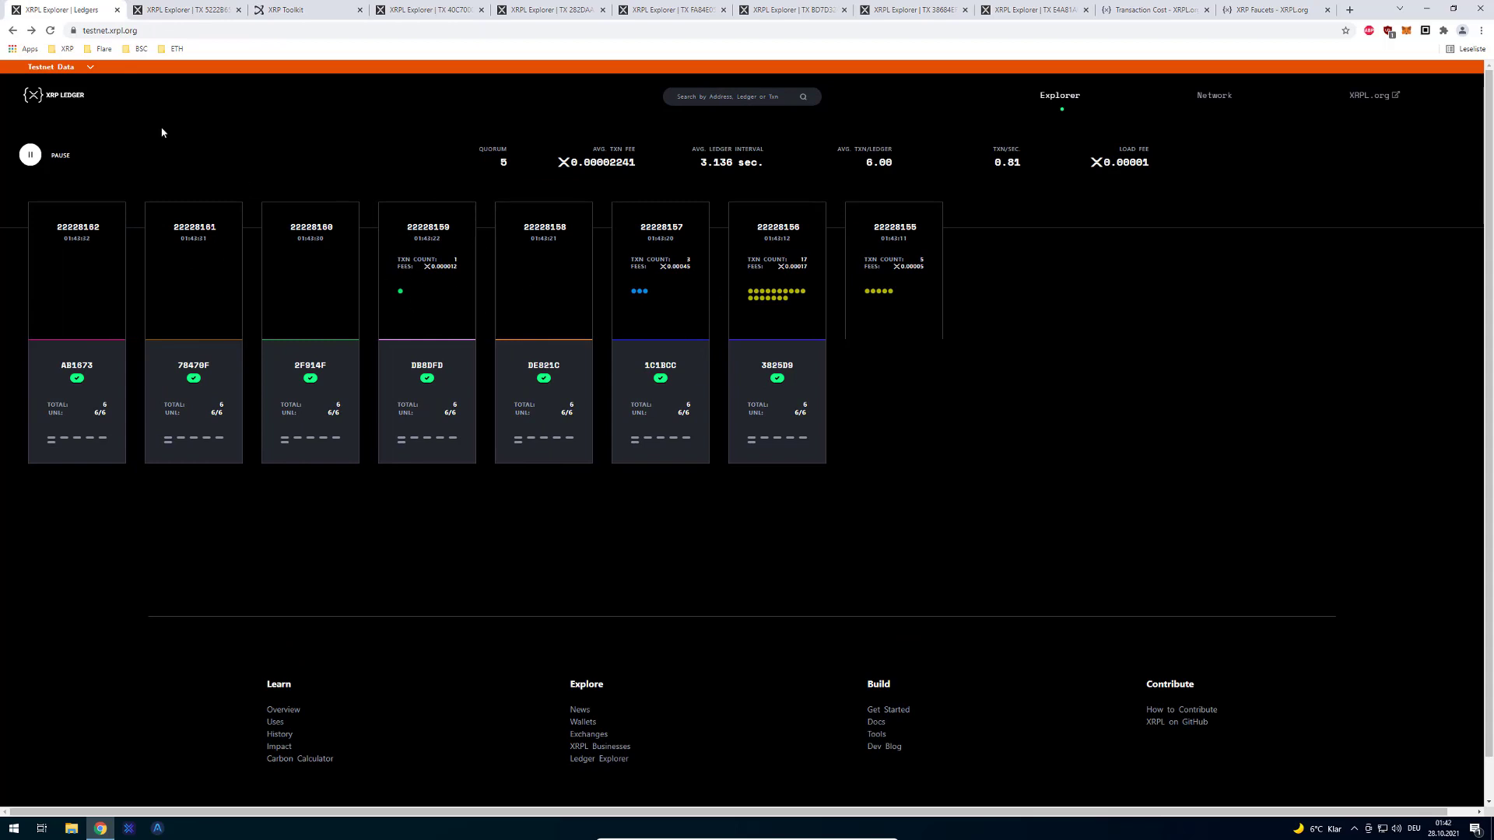
{"action": "left_click", "coordinate": [64, 68]}
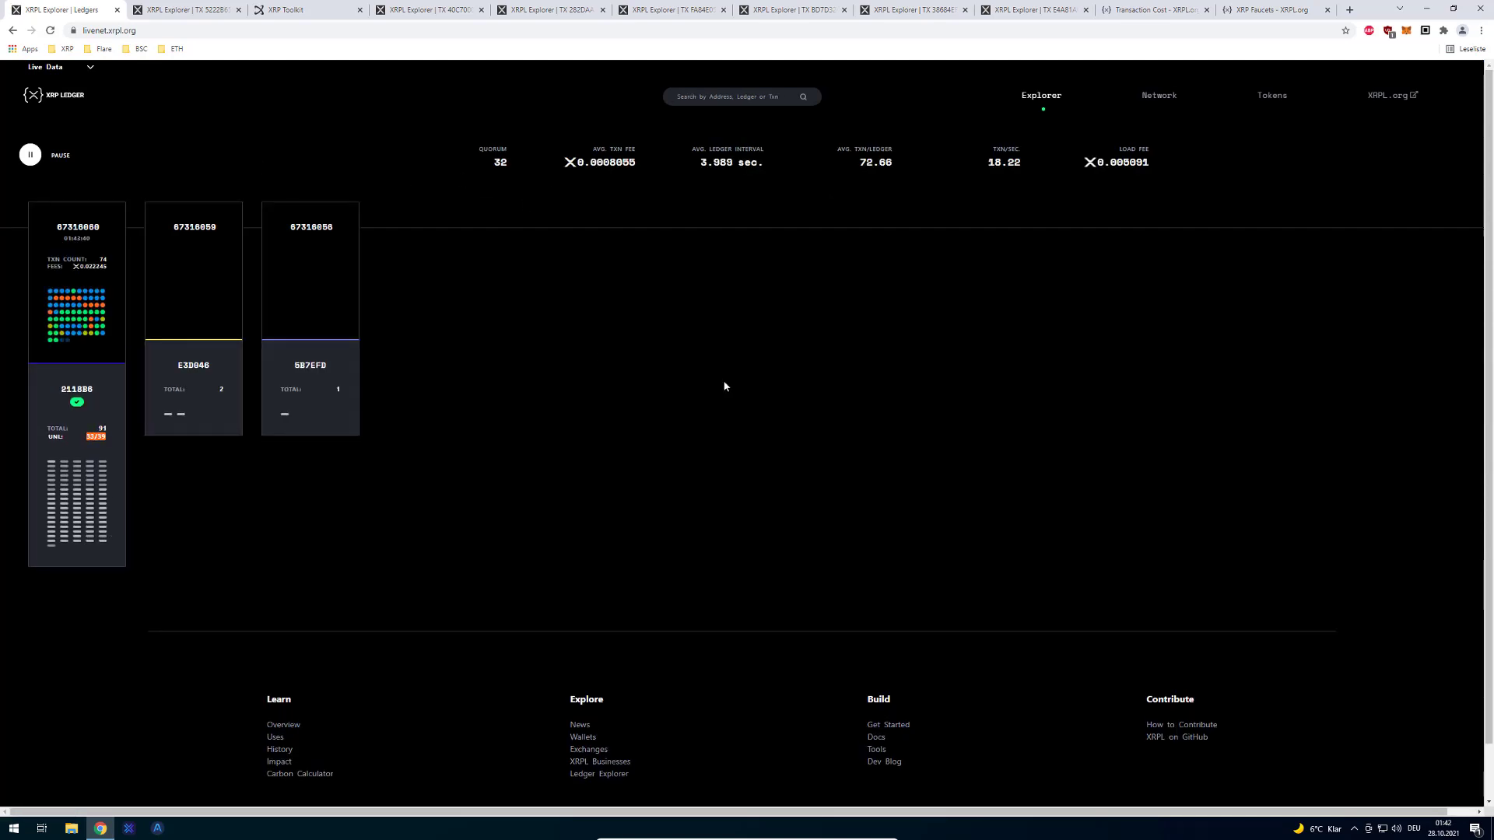
Step: Open the mainnet Network page and scroll through the 913-node map and Nodes table
{"action": "left_click", "coordinate": [428, 10]}
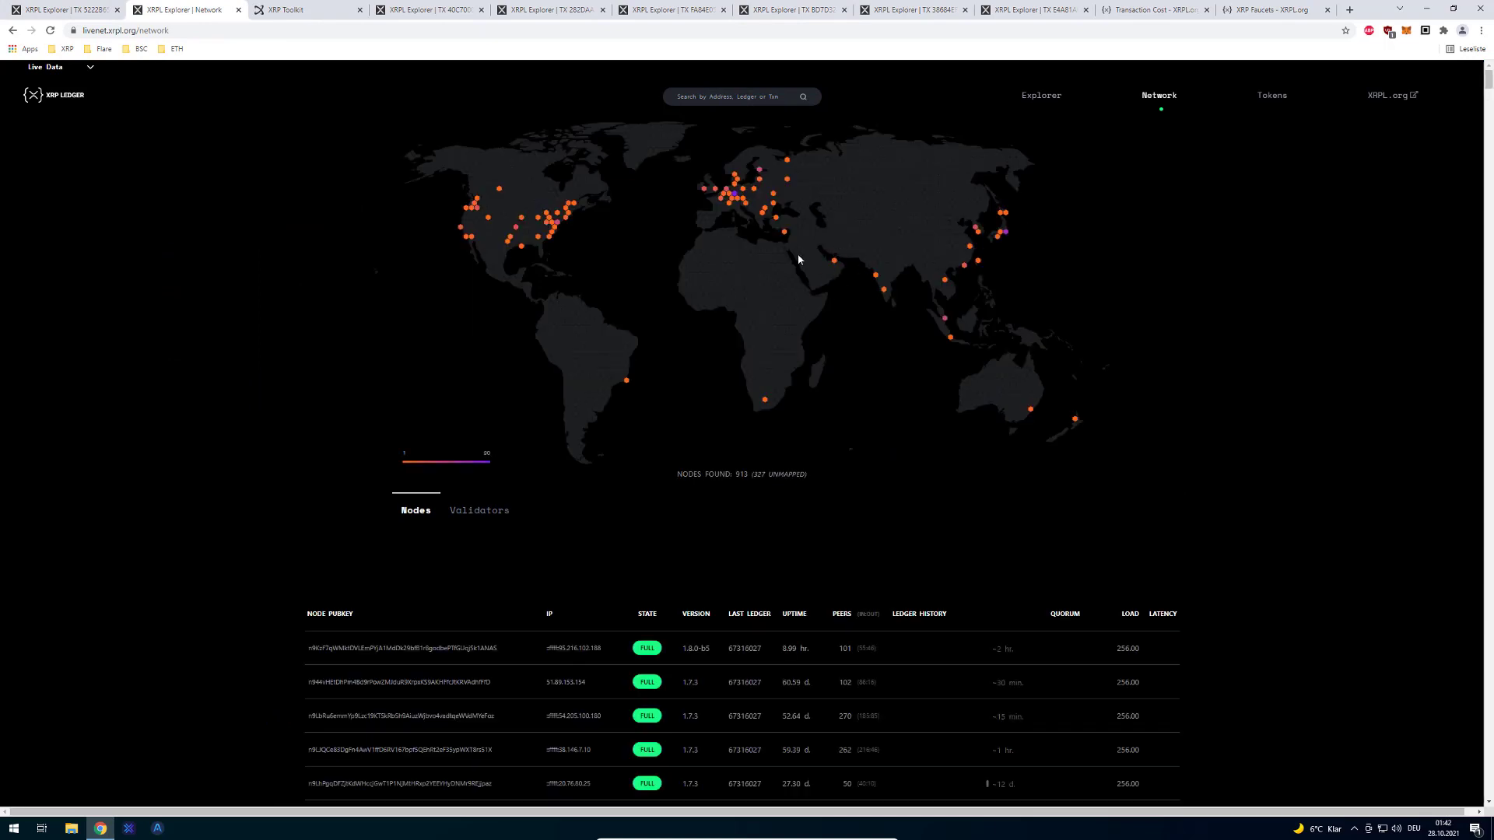
{"action": "mouse_move", "coordinate": [558, 226]}
{"action": "scroll", "coordinate": [812, 493], "scroll_direction": "down", "scroll_amount": 5}
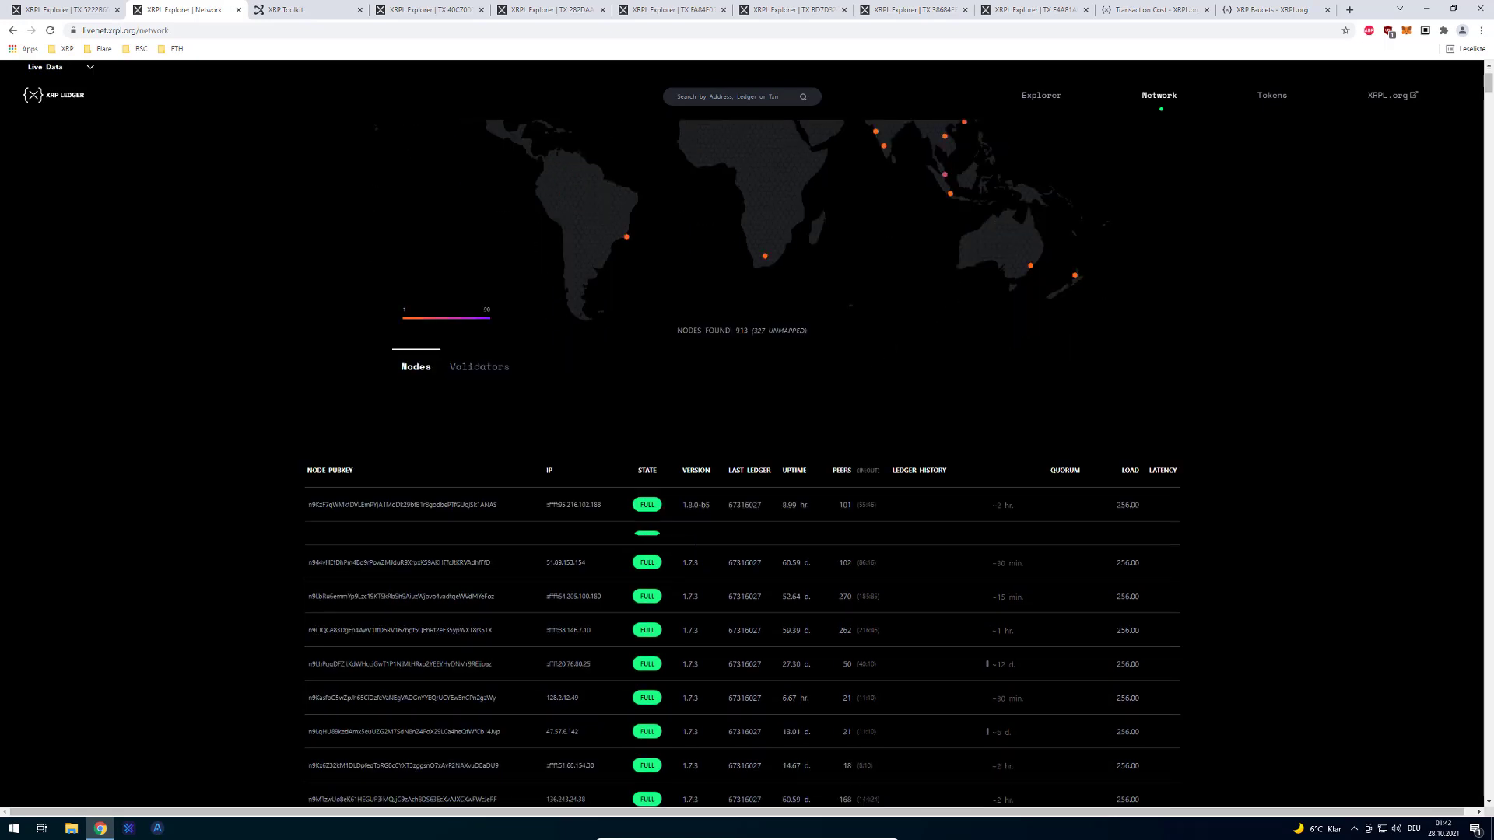
{"action": "left_click_drag", "start_coordinate": [705, 305], "coordinate": [960, 470]}
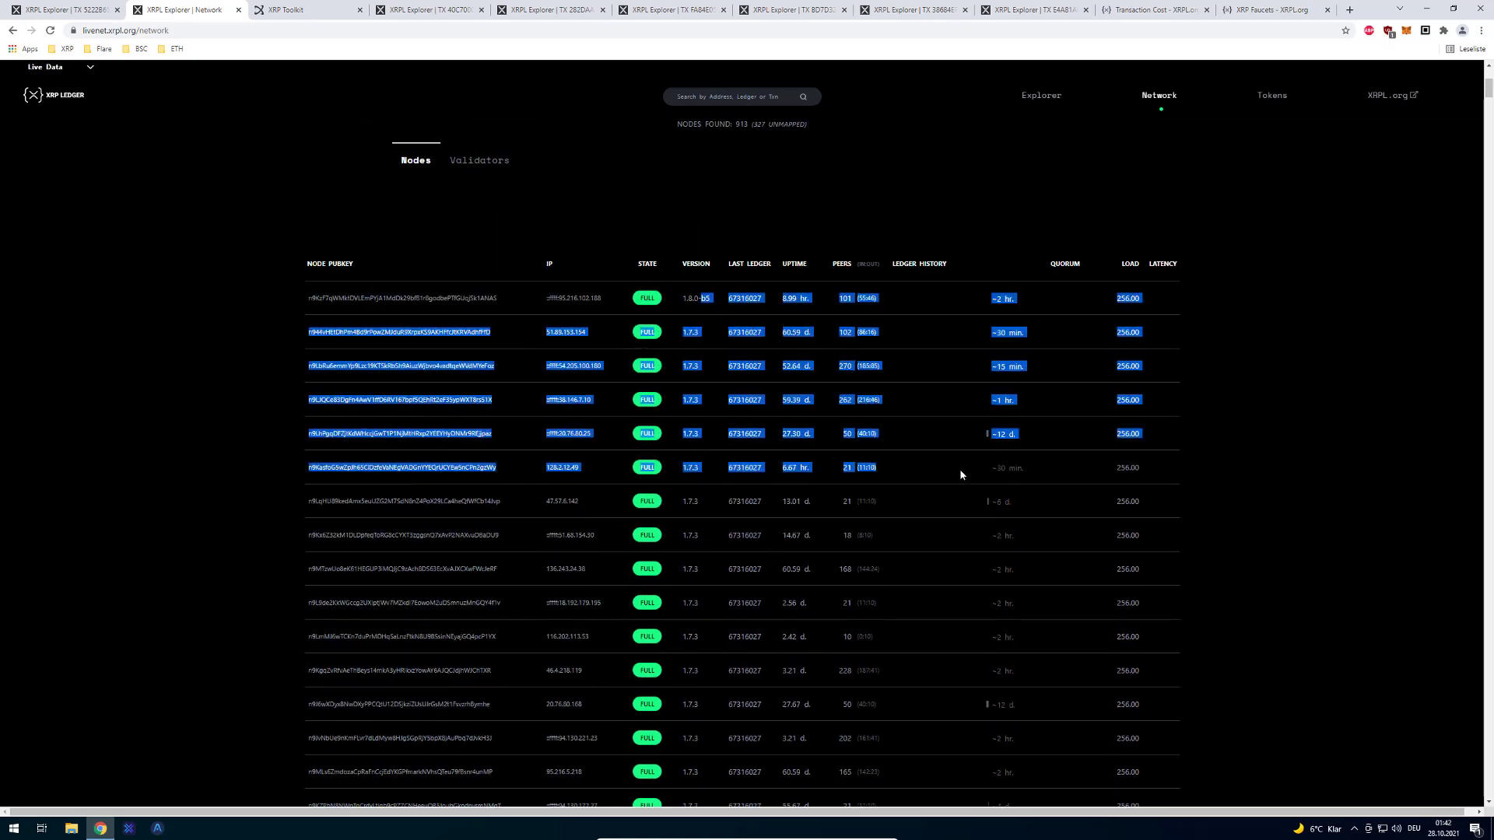
{"action": "scroll", "coordinate": [1034, 477], "scroll_direction": "down", "scroll_amount": 3}
{"action": "scroll", "coordinate": [1111, 450], "scroll_direction": "up", "scroll_amount": 8}
{"action": "left_click", "coordinate": [1191, 550]}
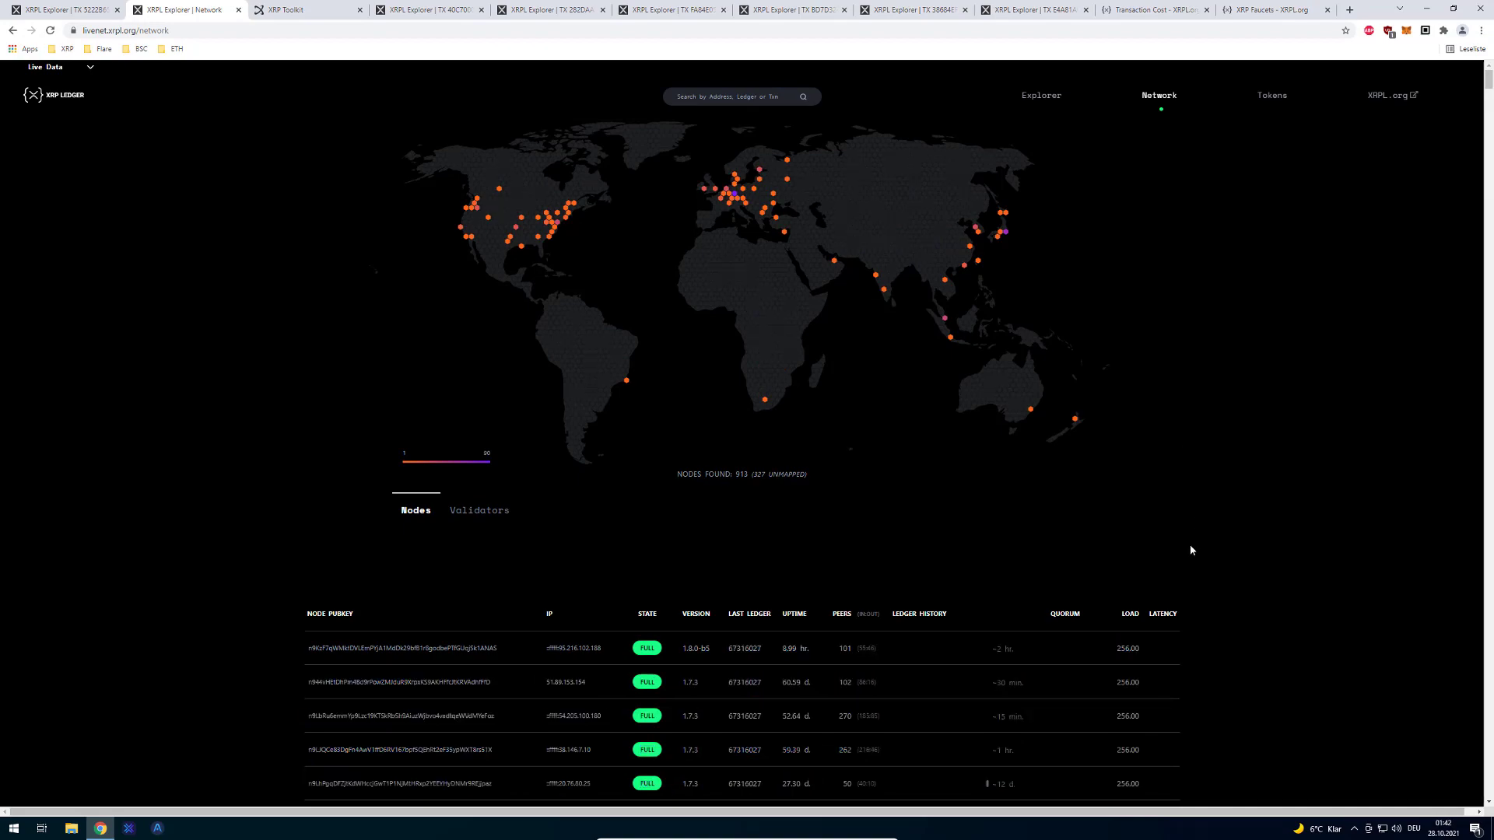
{"action": "scroll", "coordinate": [1049, 602], "scroll_direction": "down", "scroll_amount": 15}
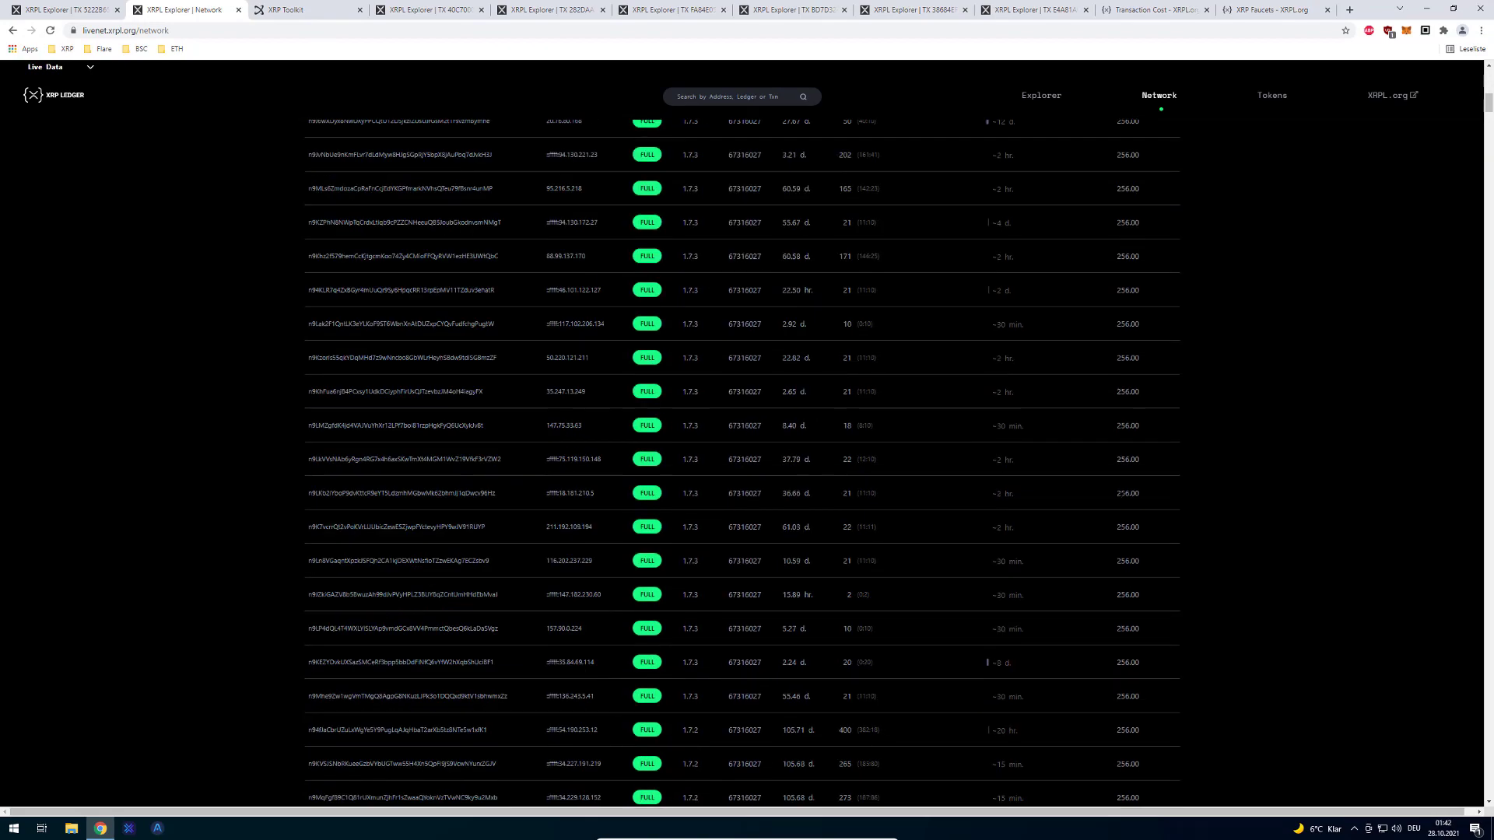
{"action": "scroll", "coordinate": [1093, 733], "scroll_direction": "down", "scroll_amount": 5}
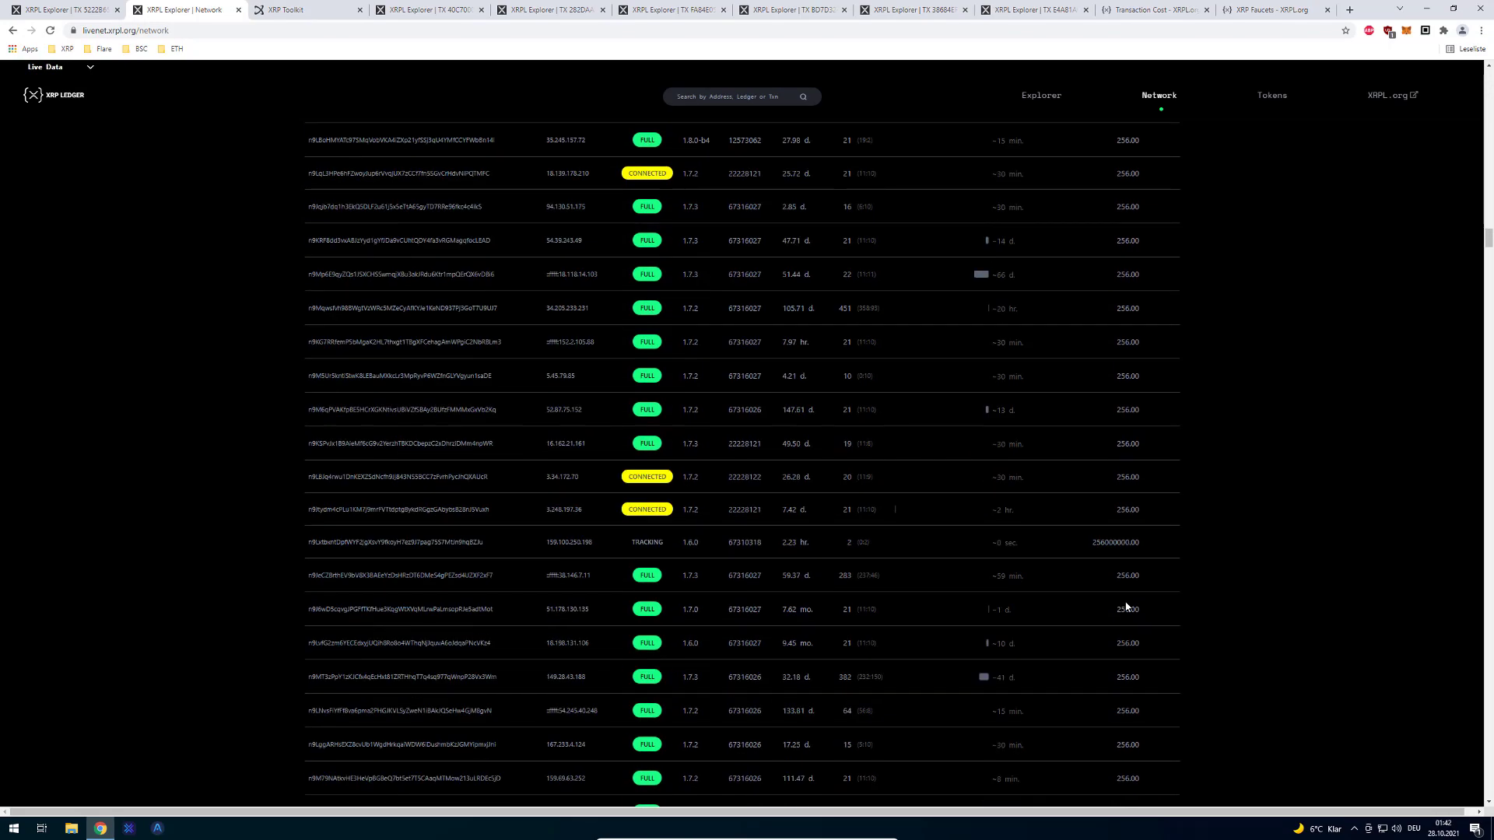
{"action": "scroll", "coordinate": [804, 558], "scroll_direction": "up", "scroll_amount": 20}
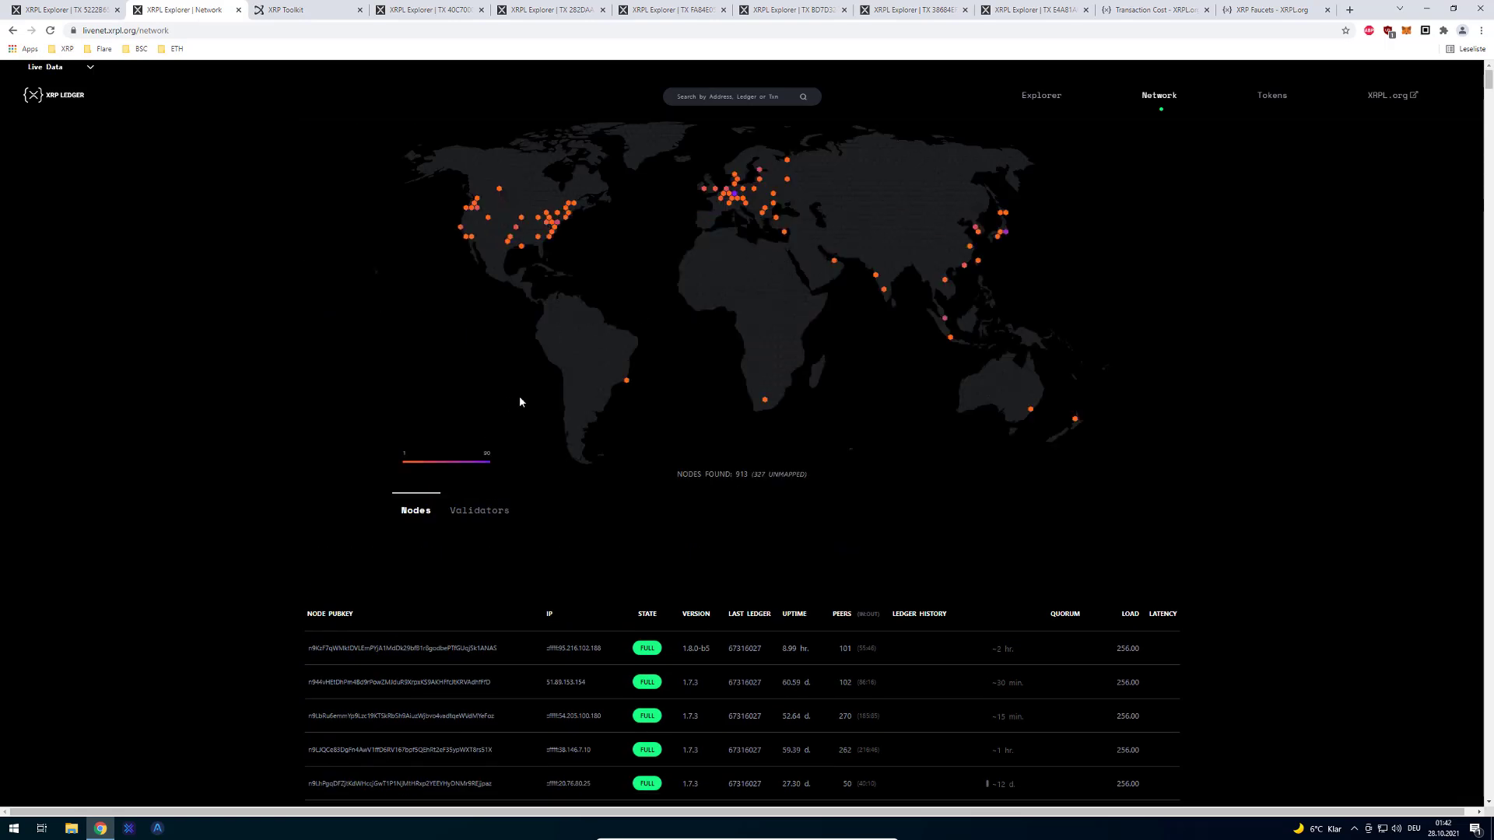
Step: Open the Validators tab and scroll through the 138 validators' domains and agreement scores
{"action": "left_click", "coordinate": [478, 519]}
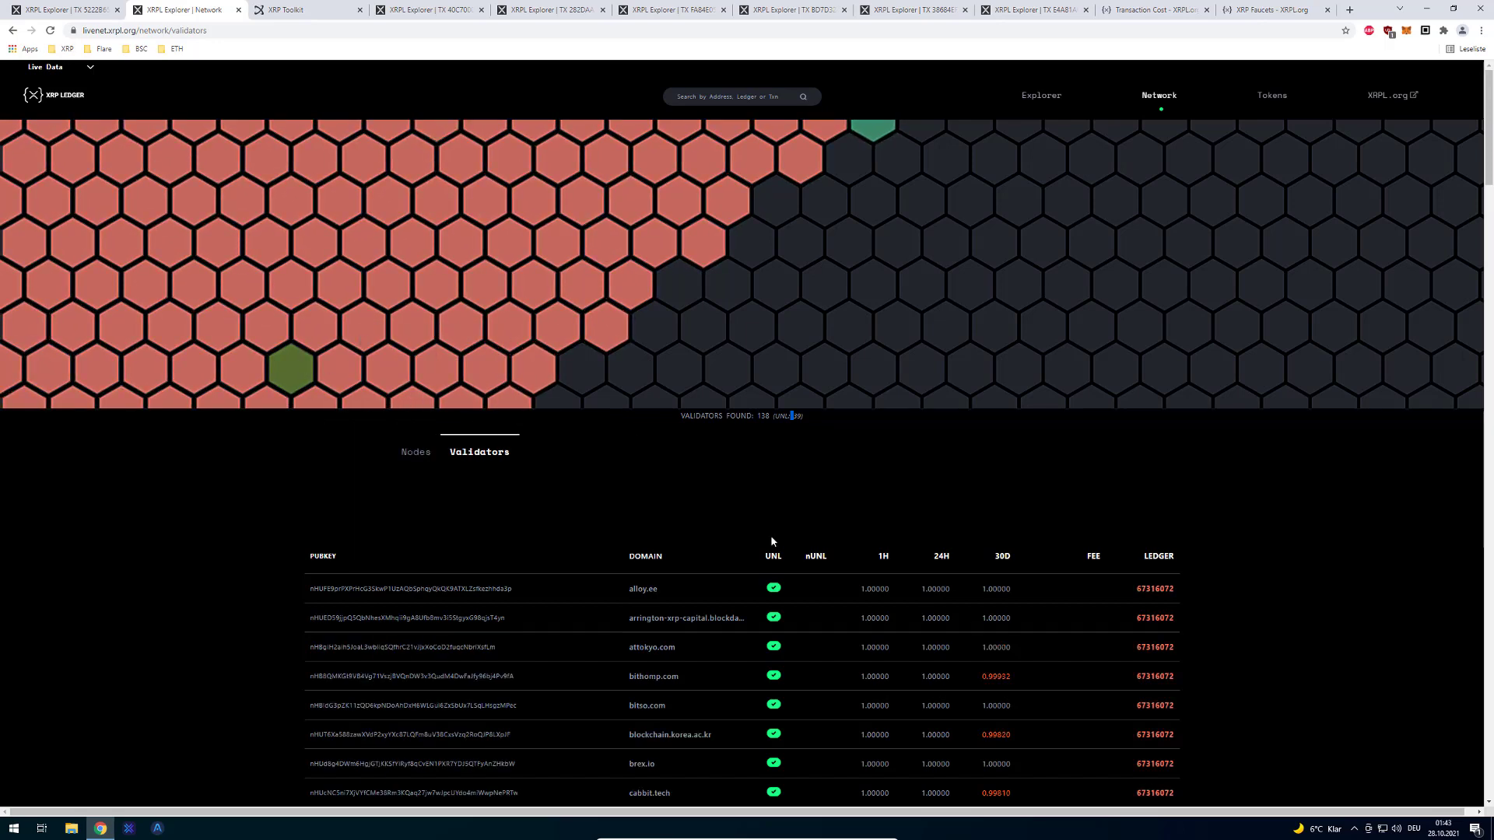
{"action": "scroll", "coordinate": [1108, 434], "scroll_direction": "down", "scroll_amount": 2}
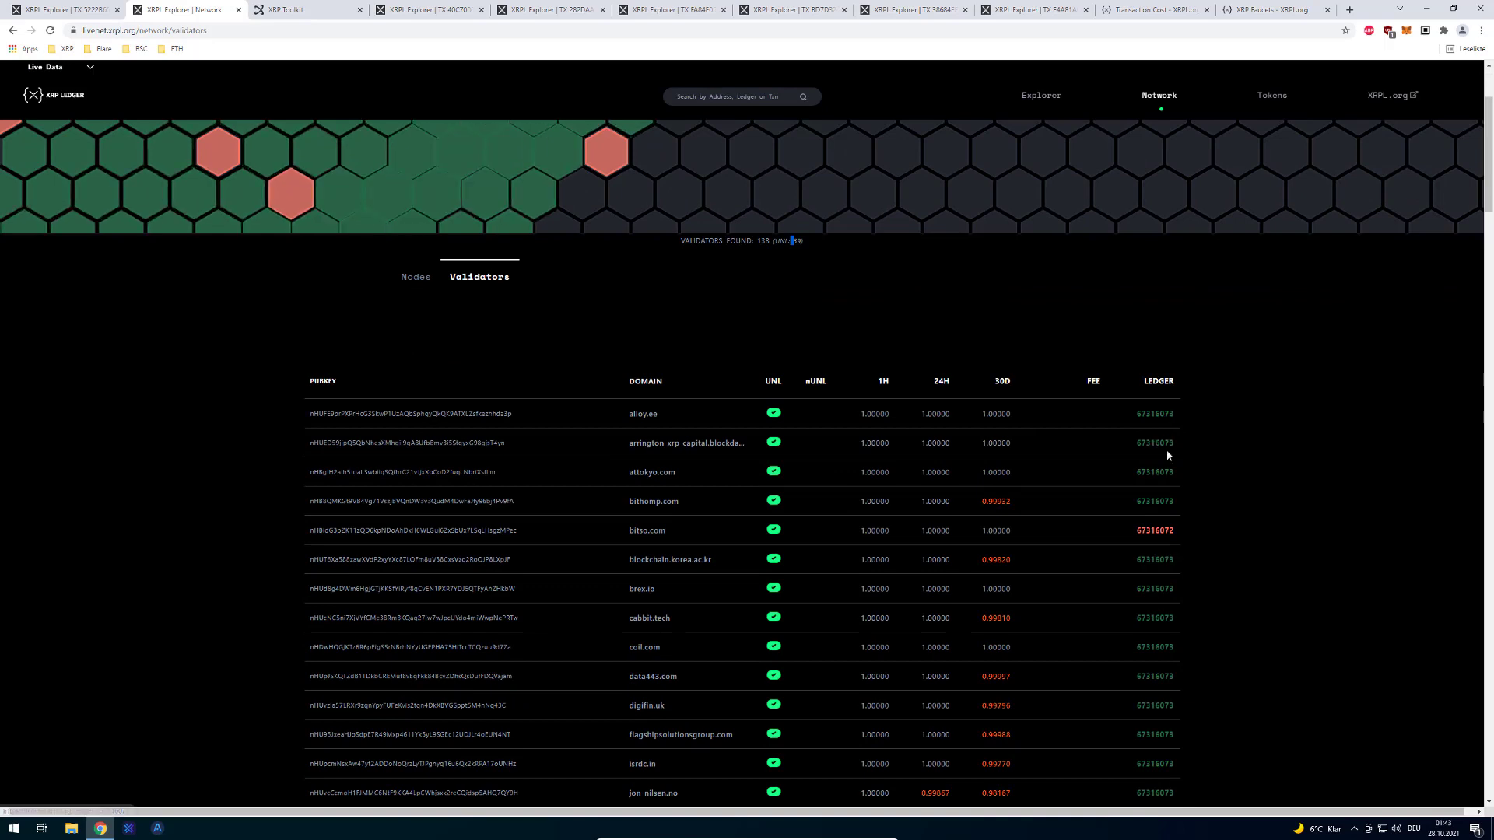
{"action": "scroll", "coordinate": [1167, 389], "scroll_direction": "down", "scroll_amount": 1}
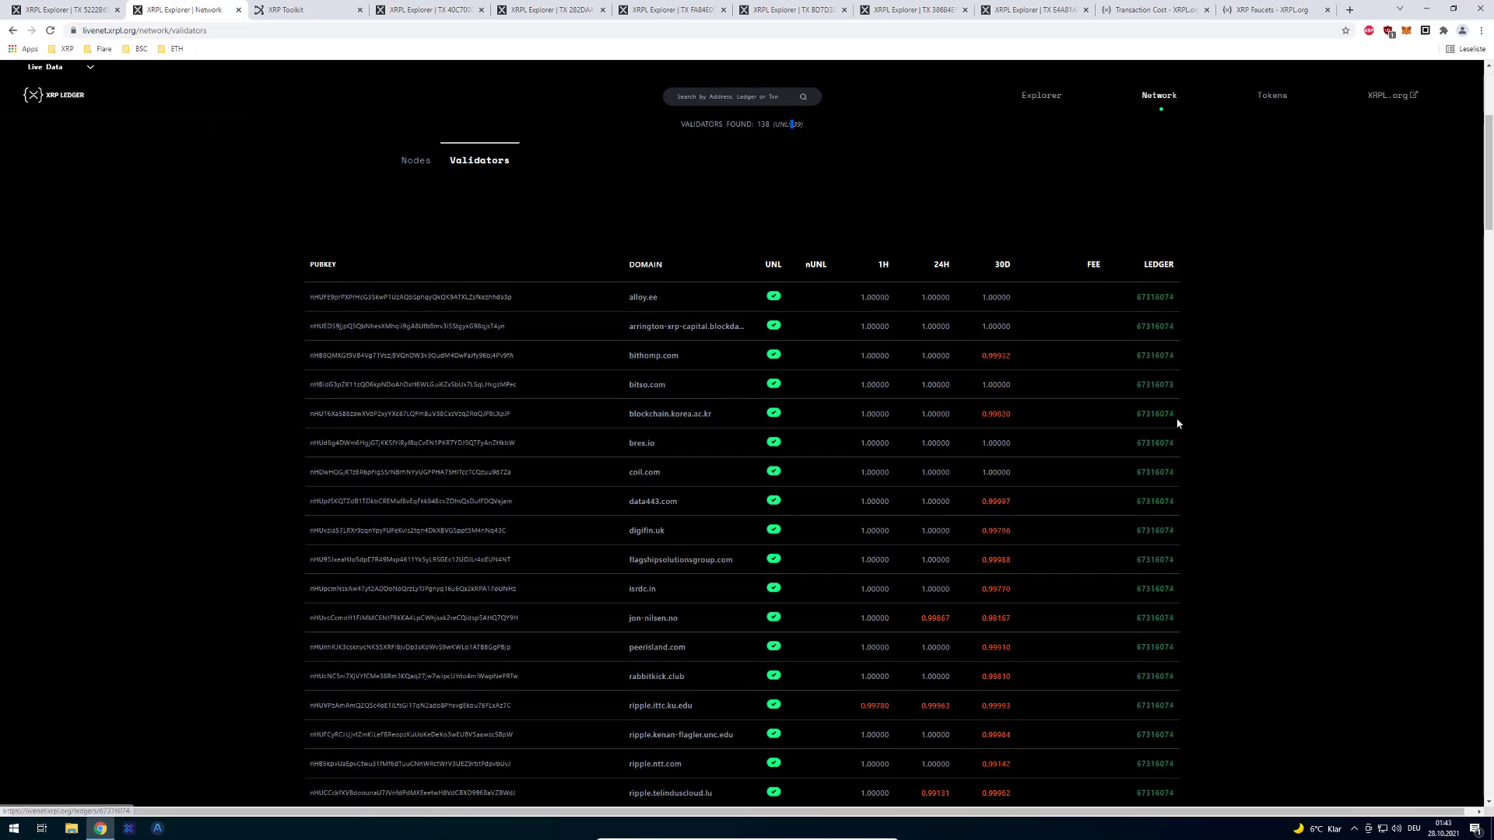
{"action": "scroll", "coordinate": [1160, 175], "scroll_direction": "down", "scroll_amount": 1}
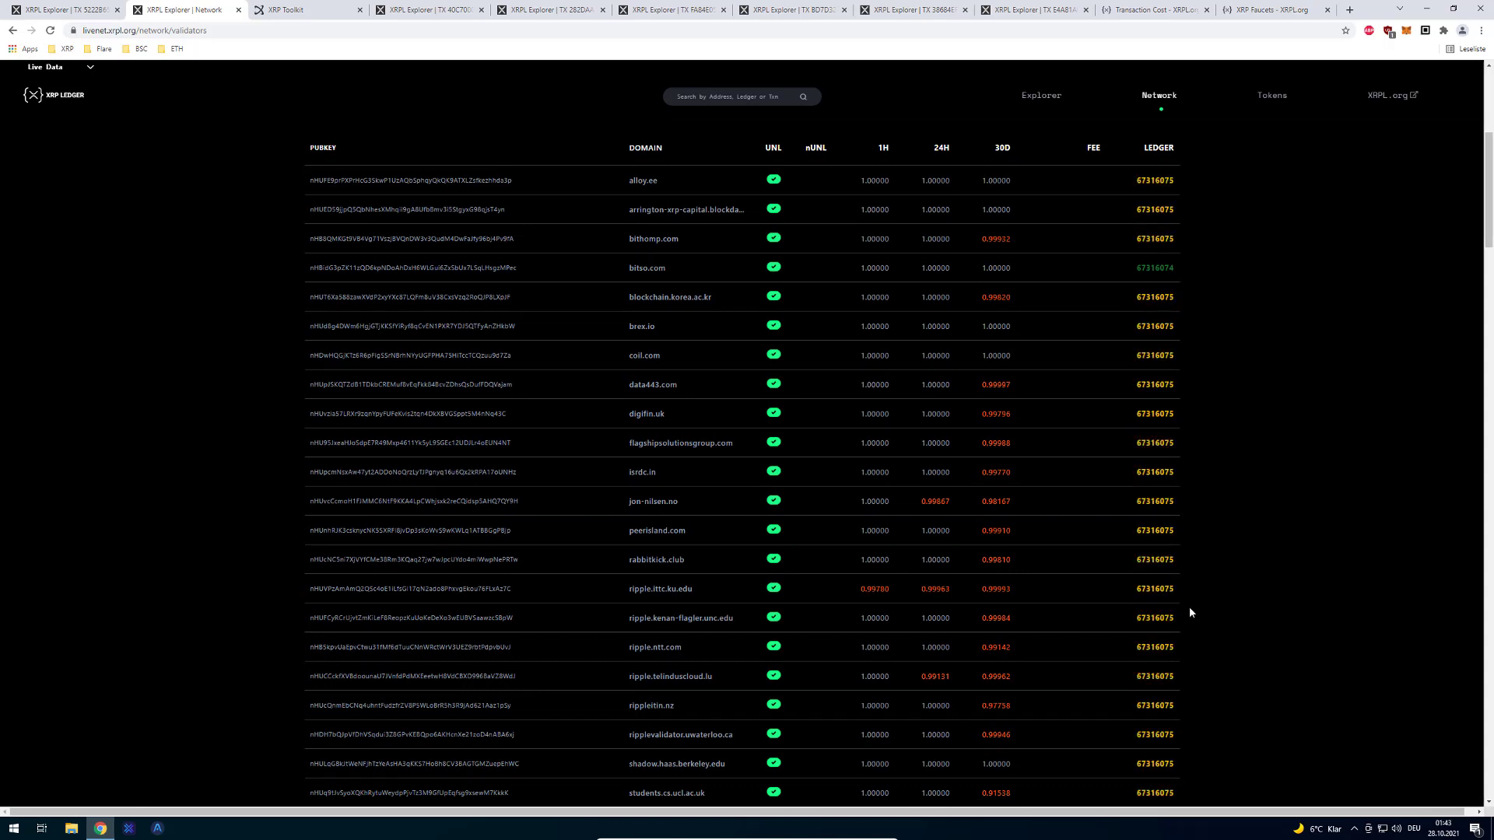
{"action": "scroll", "coordinate": [1201, 507], "scroll_direction": "up", "scroll_amount": 2}
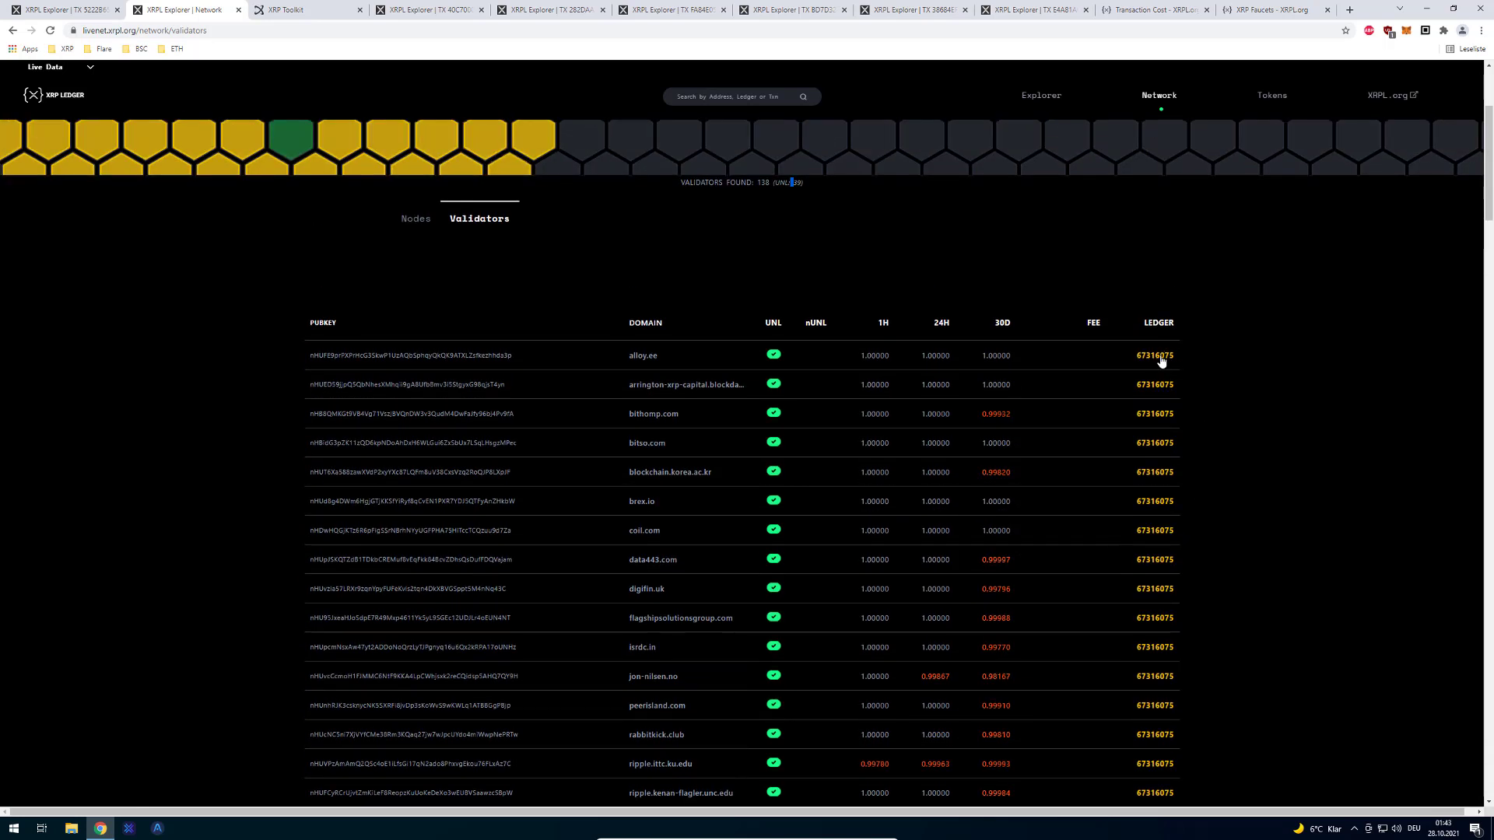
{"action": "scroll", "coordinate": [1160, 333], "scroll_direction": "down", "scroll_amount": 1}
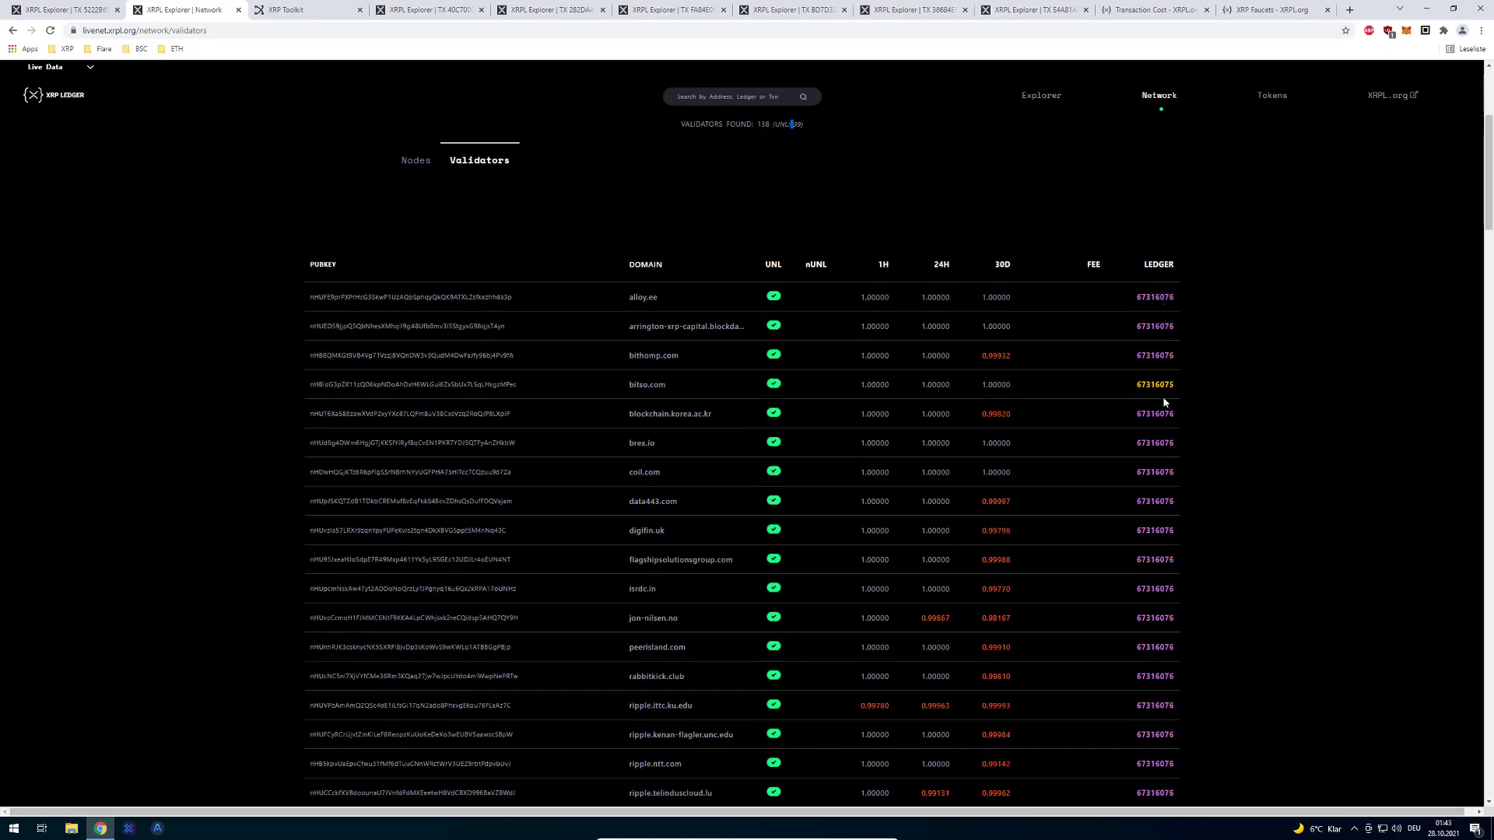
{"action": "scroll", "coordinate": [1167, 328], "scroll_direction": "down", "scroll_amount": 3}
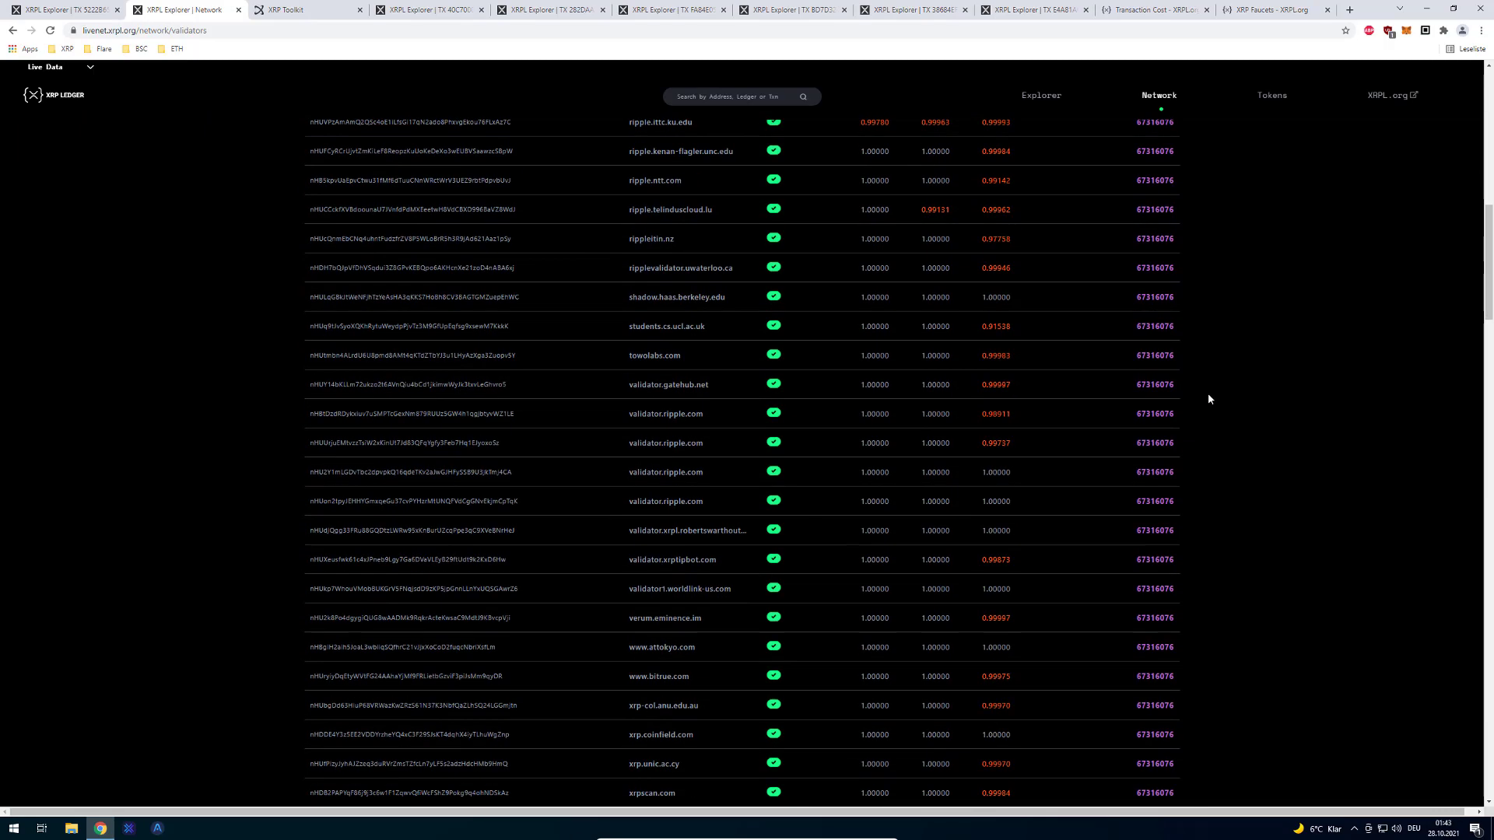
{"action": "scroll", "coordinate": [1208, 393], "scroll_direction": "up", "scroll_amount": 2}
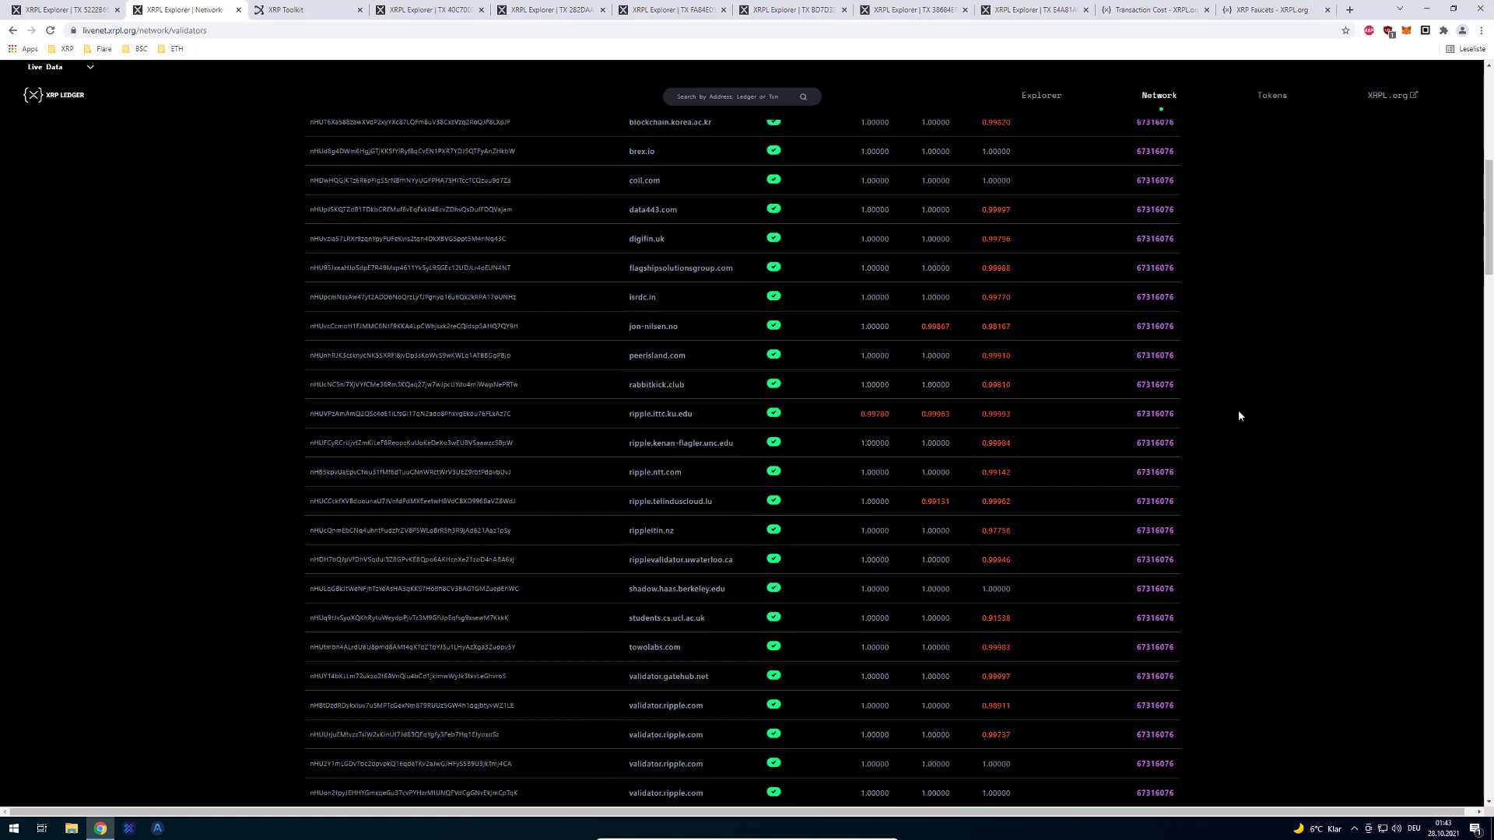
{"action": "scroll", "coordinate": [1229, 374], "scroll_direction": "up", "scroll_amount": 5}
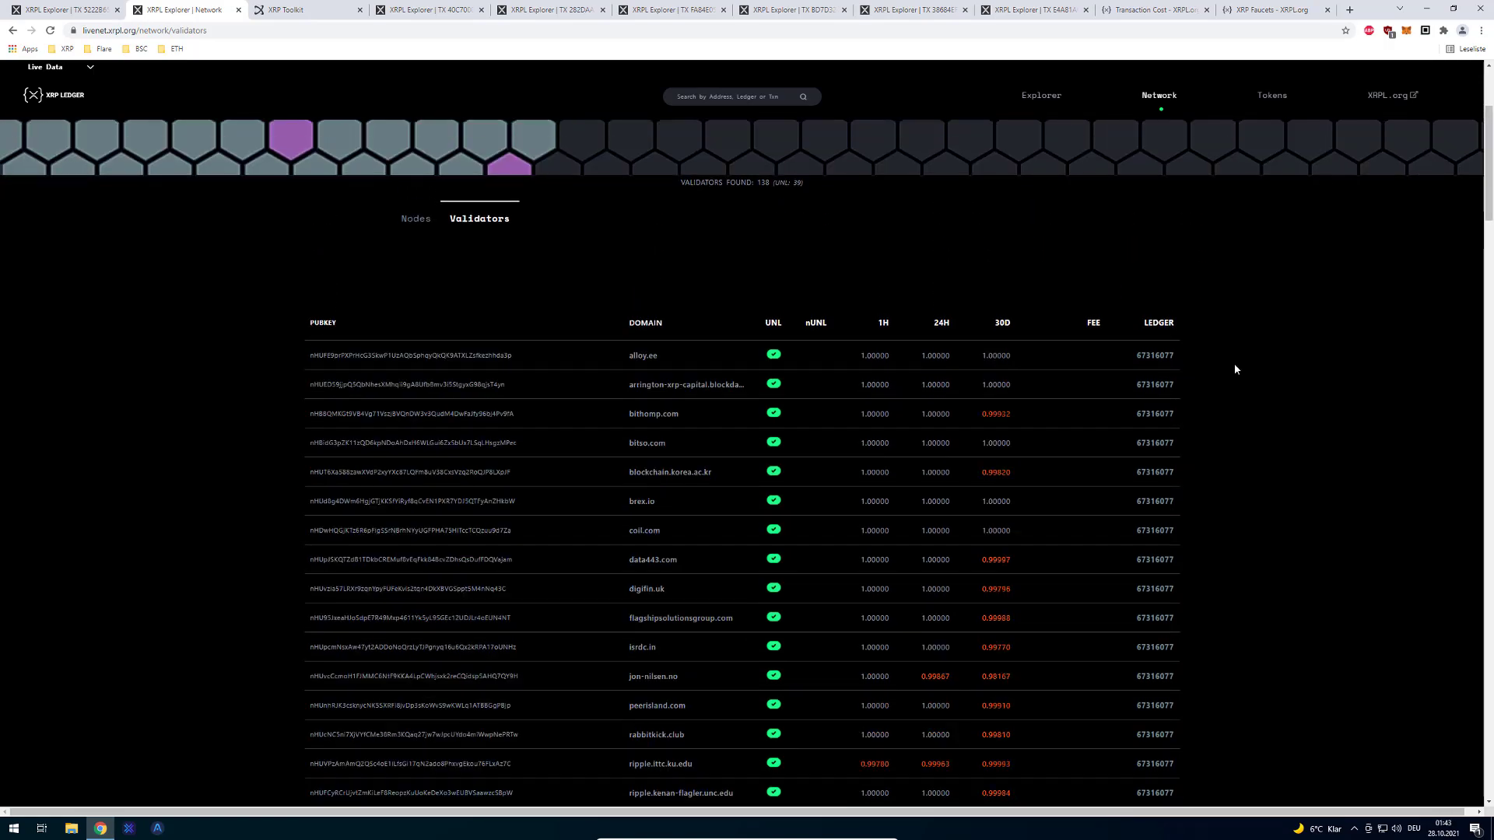
{"action": "scroll", "coordinate": [1071, 376], "scroll_direction": "down", "scroll_amount": 10}
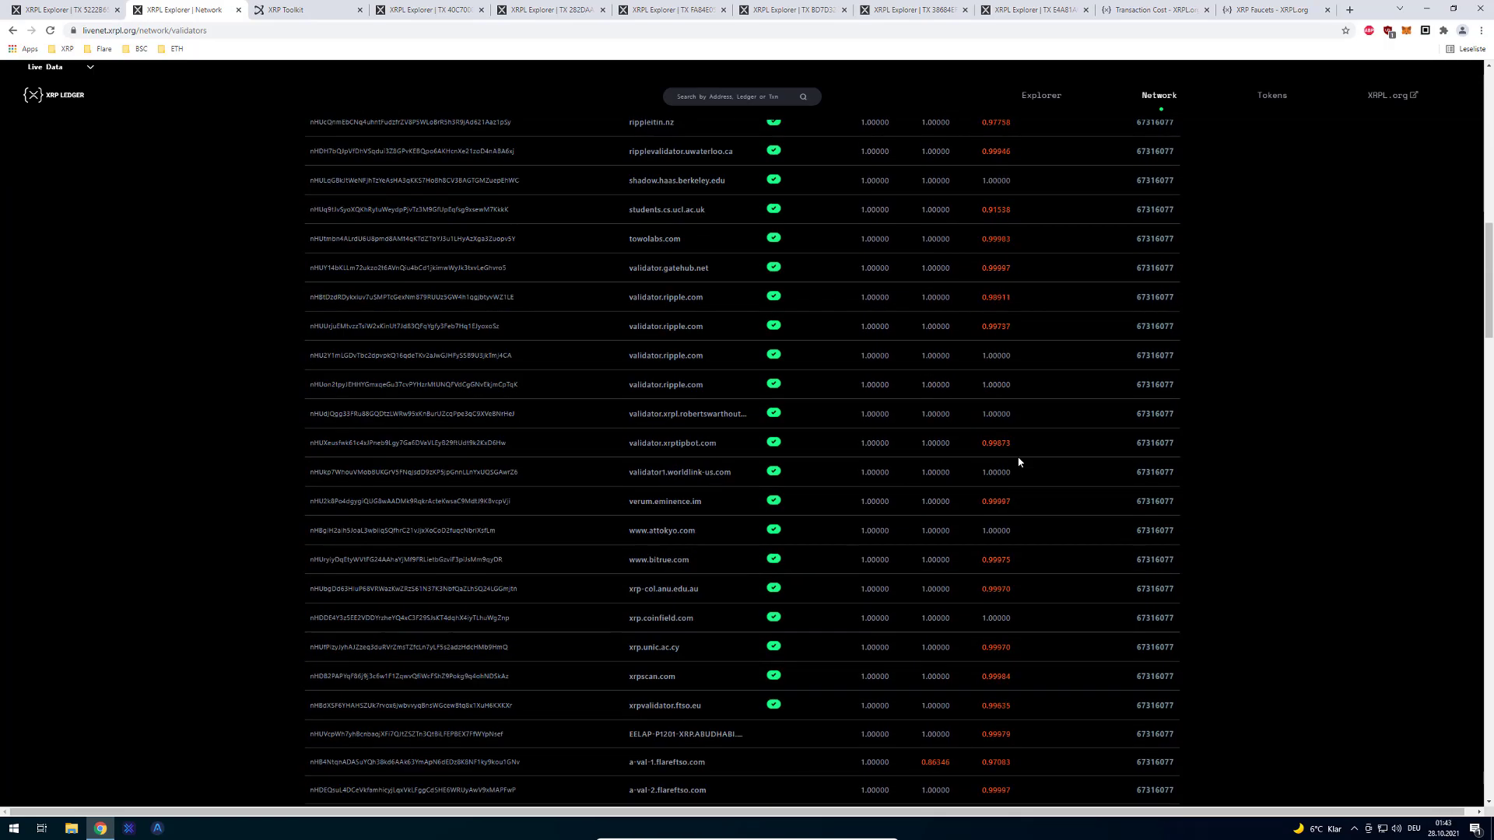
{"action": "scroll", "coordinate": [1104, 460], "scroll_direction": "down", "scroll_amount": 8}
{"action": "scroll", "coordinate": [845, 501], "scroll_direction": "up", "scroll_amount": 16}
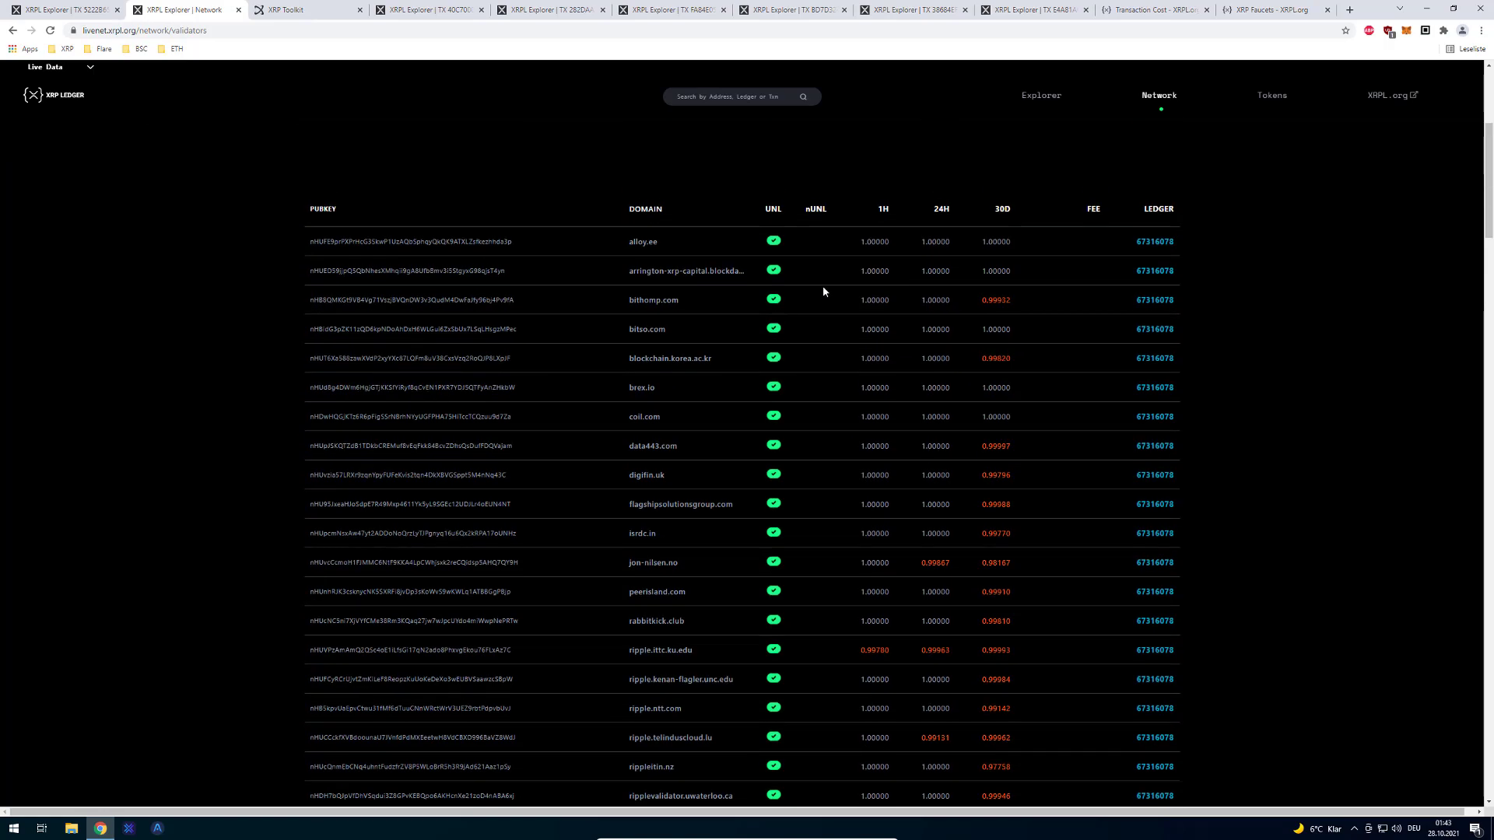
{"action": "scroll", "coordinate": [823, 292], "scroll_direction": "up", "scroll_amount": 2}
{"action": "scroll", "coordinate": [544, 311], "scroll_direction": "down", "scroll_amount": 5}
{"action": "left_click_drag", "start_coordinate": [308, 296], "coordinate": [1293, 473]}
{"action": "scroll", "coordinate": [1293, 472], "scroll_direction": "down", "scroll_amount": 2}
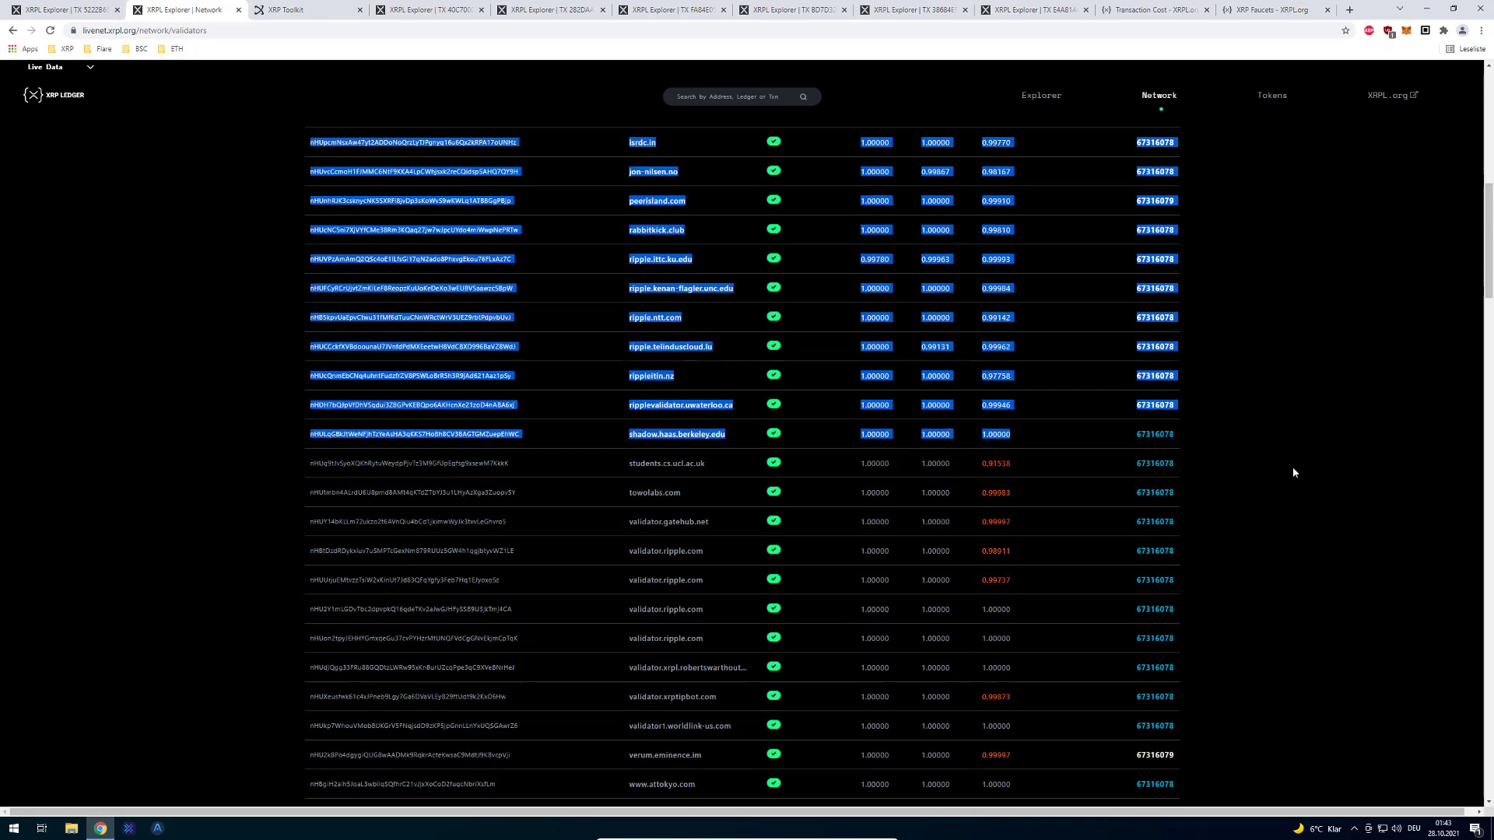
{"action": "scroll", "coordinate": [1293, 472], "scroll_direction": "down", "scroll_amount": 6}
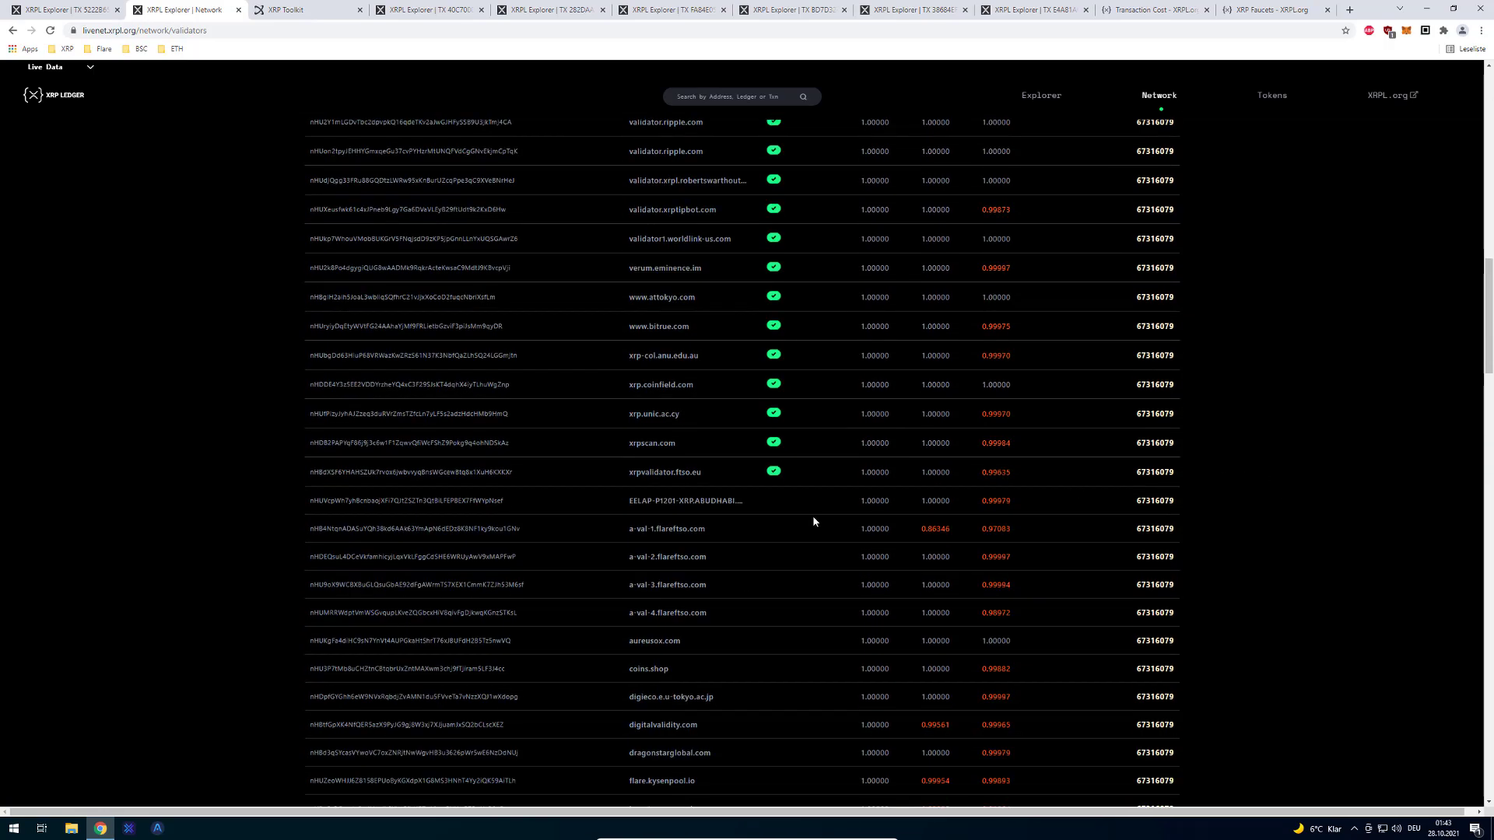
{"action": "left_click_drag", "start_coordinate": [775, 510], "coordinate": [1235, 540]}
{"action": "scroll", "coordinate": [1228, 594], "scroll_direction": "down", "scroll_amount": 5}
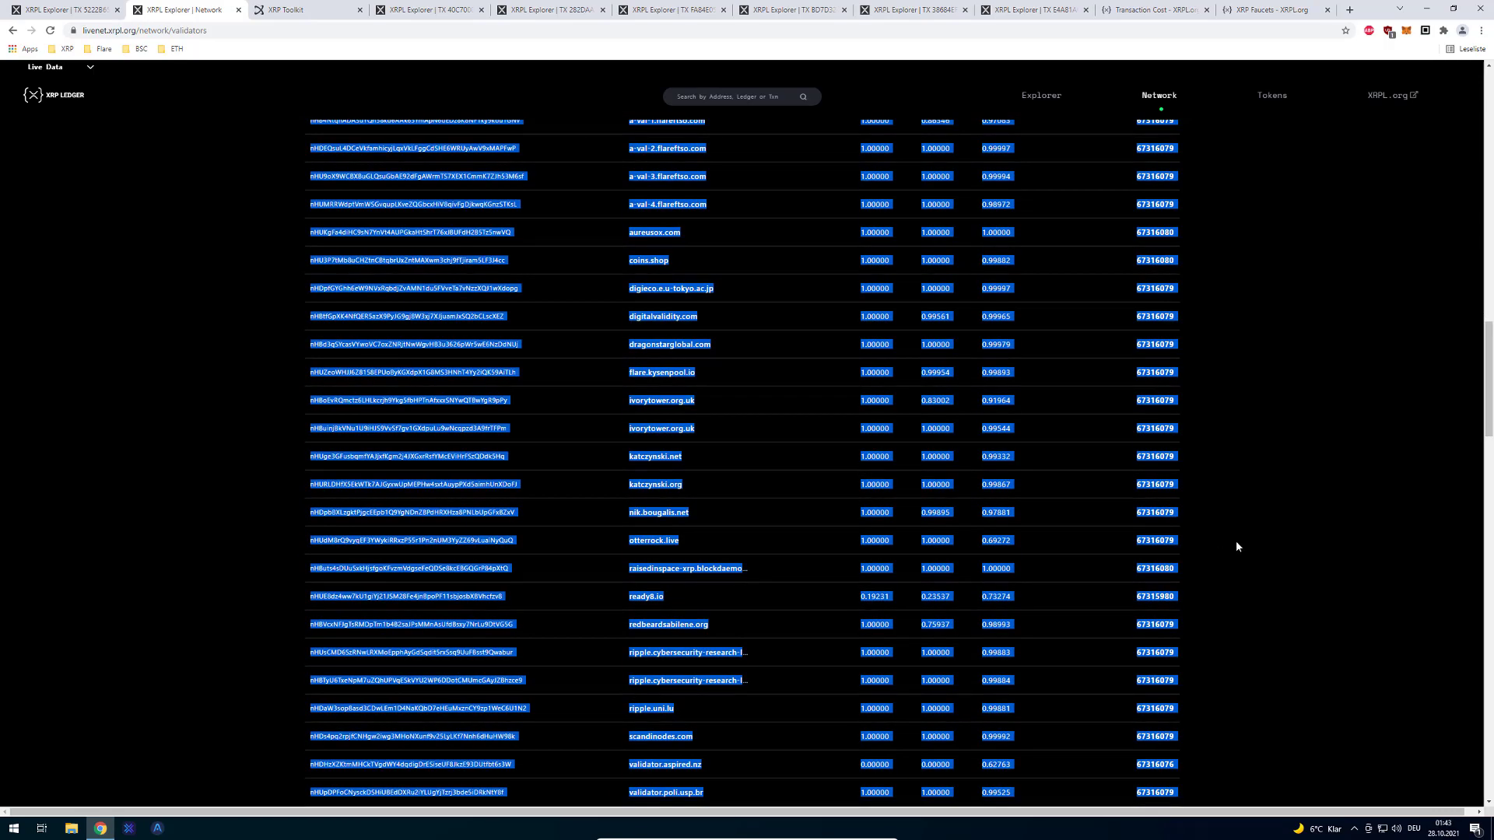
{"action": "left_click", "coordinate": [1237, 539]}
{"action": "left_click_drag", "start_coordinate": [1135, 288], "coordinate": [1200, 476]}
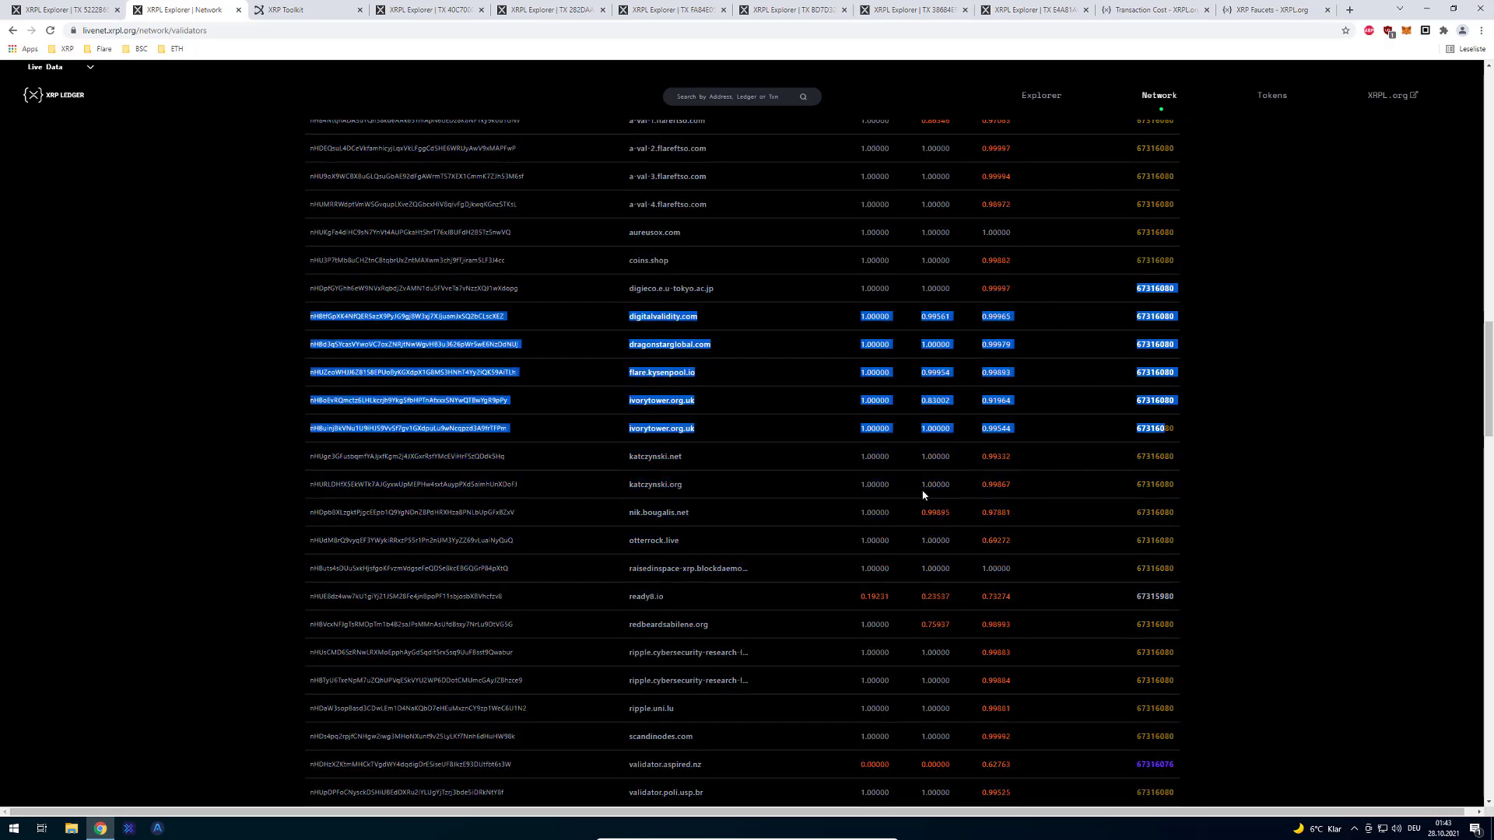
{"action": "scroll", "coordinate": [840, 596], "scroll_direction": "up", "scroll_amount": 10}
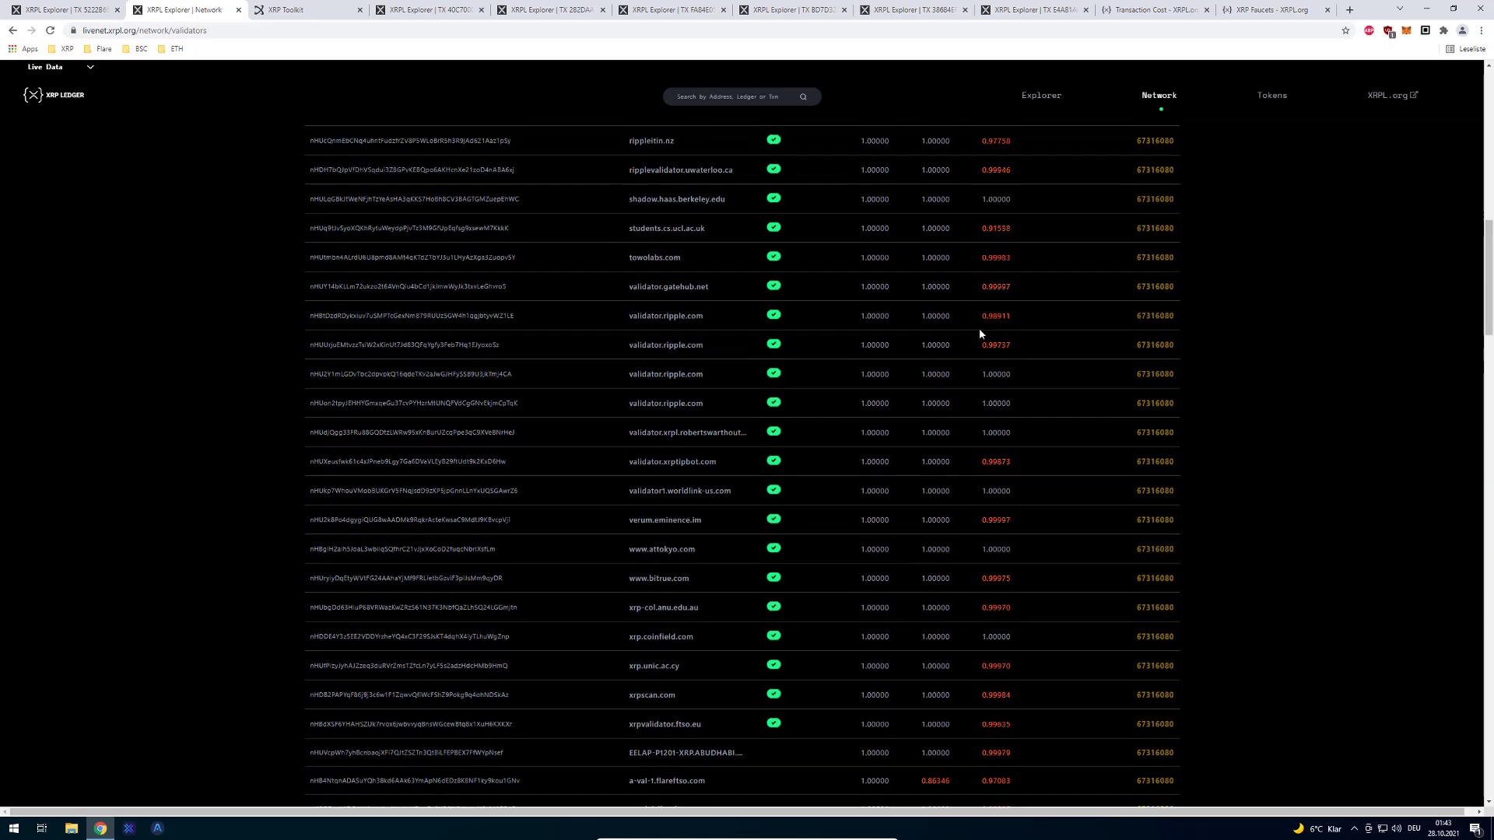
{"action": "scroll", "coordinate": [996, 351], "scroll_direction": "up", "scroll_amount": 7}
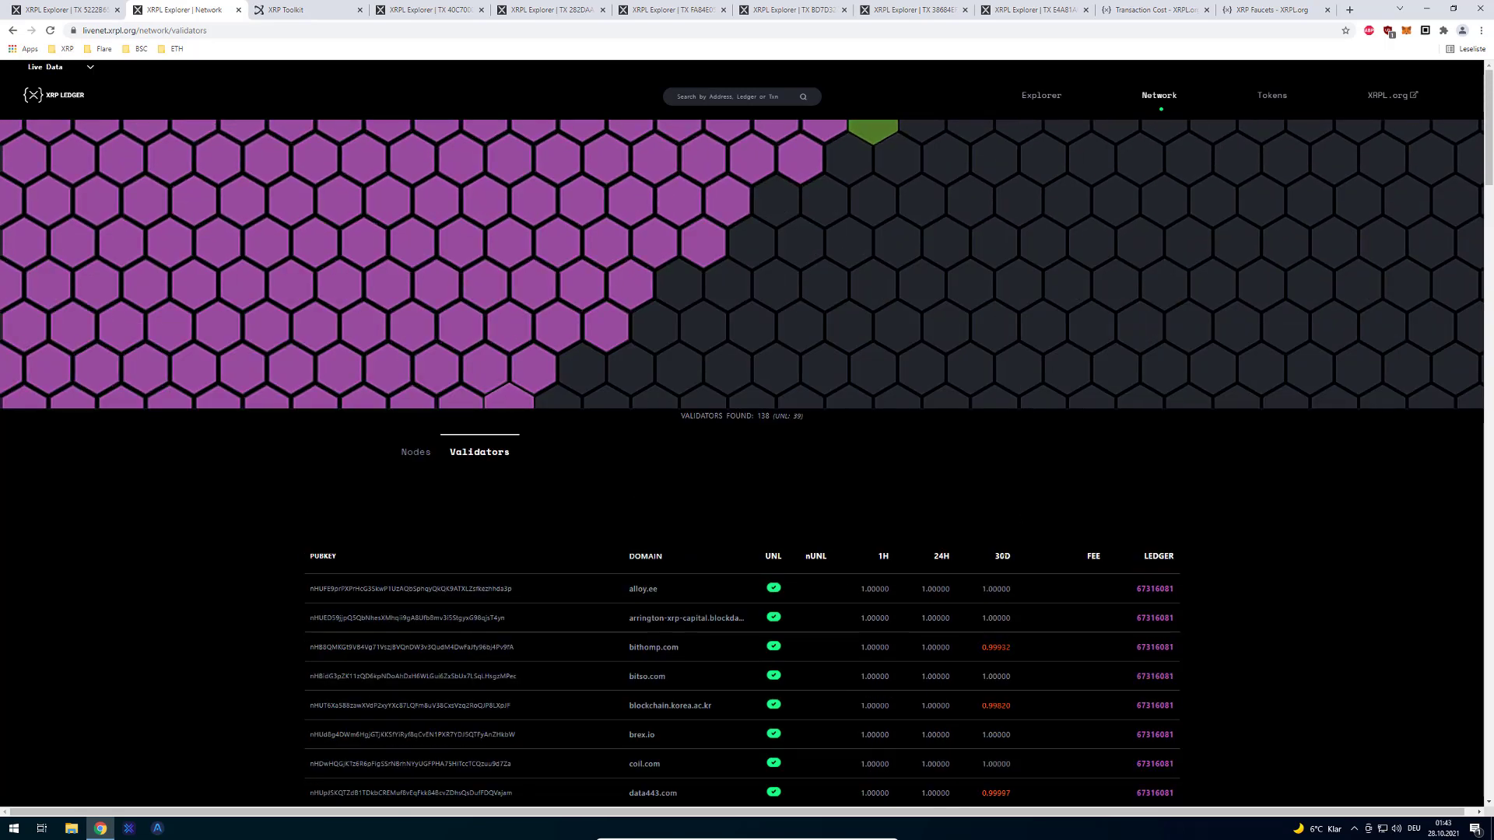
{"action": "mouse_move", "coordinate": [876, 556]}
{"action": "left_mouse_down"}
{"action": "mouse_move", "coordinate": [1017, 568]}
{"action": "mouse_move", "coordinate": [896, 559]}
{"action": "left_mouse_up"}
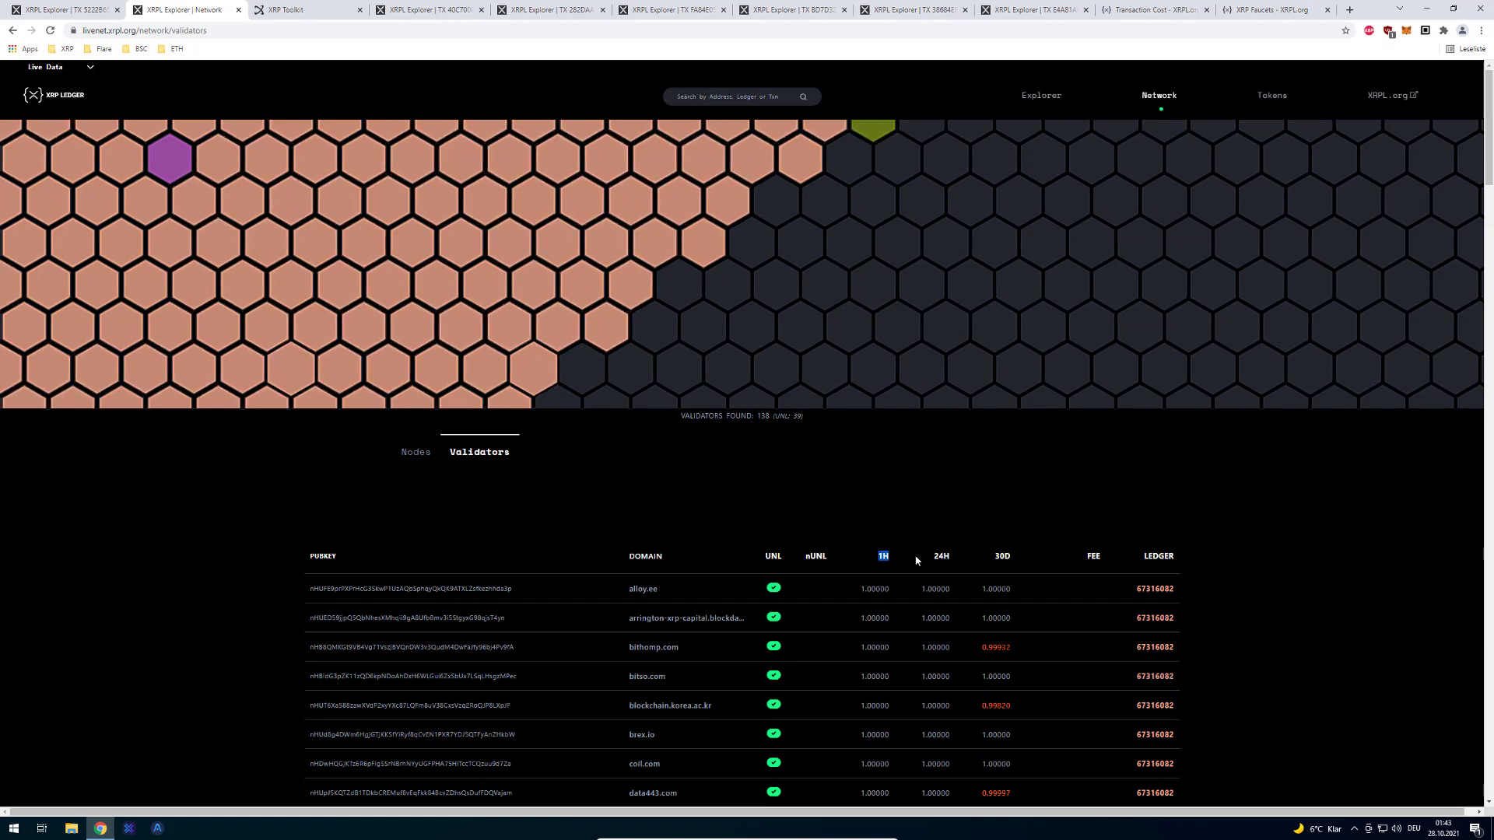
{"action": "scroll", "coordinate": [958, 476], "scroll_direction": "down", "scroll_amount": 2}
{"action": "double_click", "coordinate": [941, 439]}
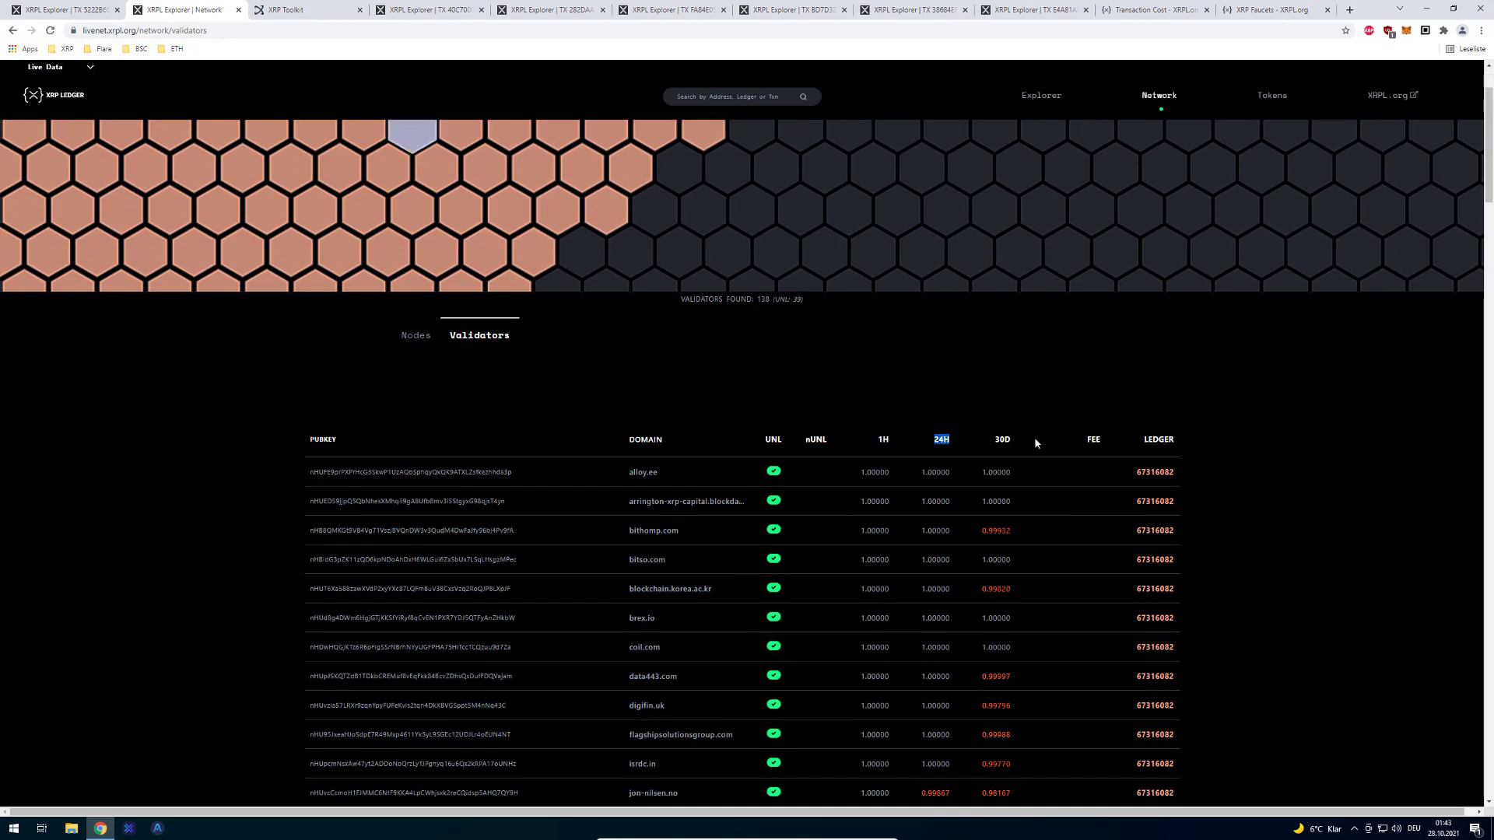
{"action": "double_click", "coordinate": [1002, 438]}
{"action": "scroll", "coordinate": [1015, 439], "scroll_direction": "down", "scroll_amount": 4}
{"action": "scroll", "coordinate": [1014, 443], "scroll_direction": "down", "scroll_amount": 9}
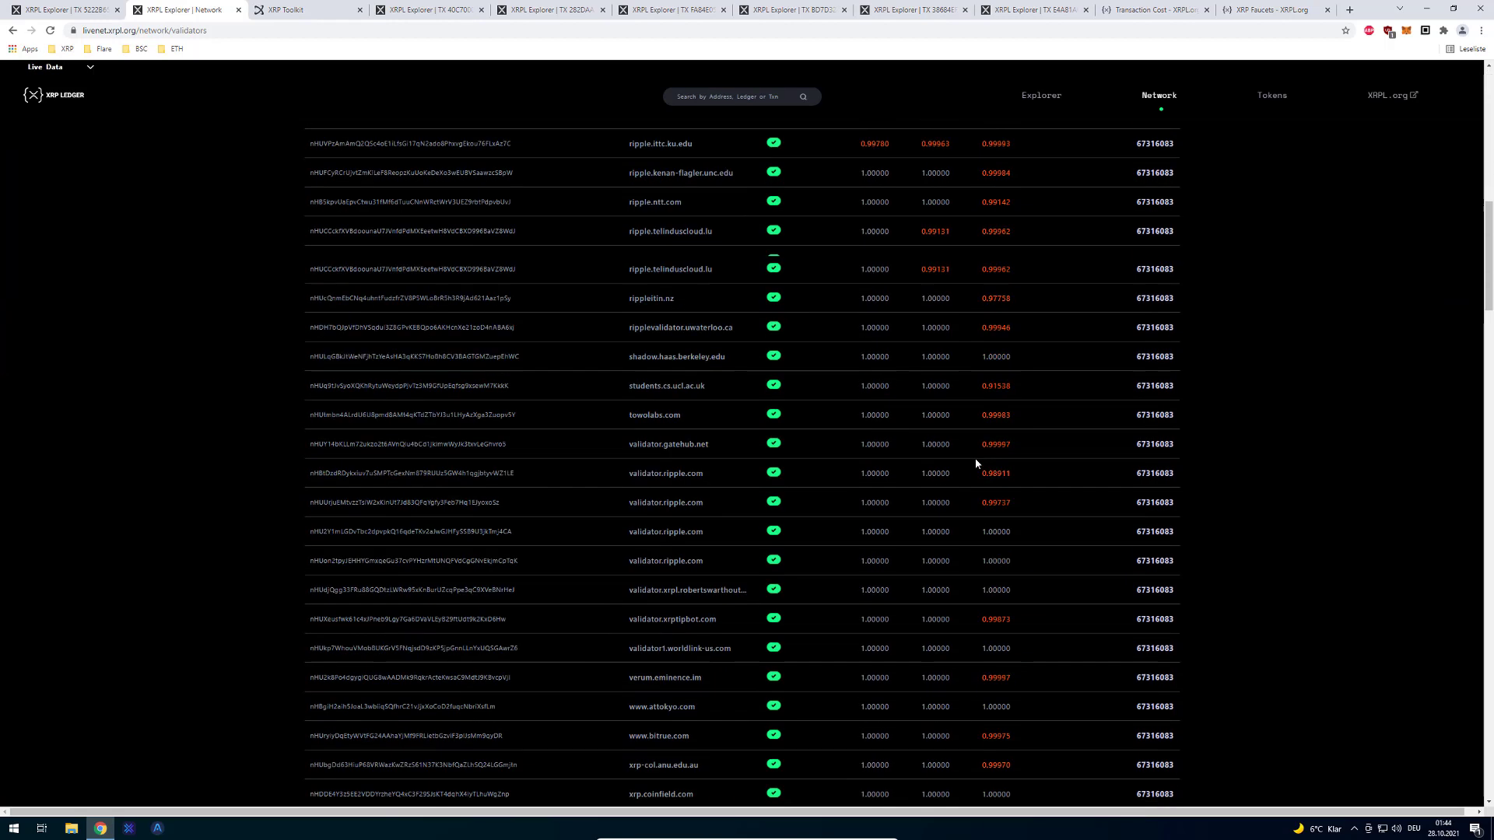
{"action": "left_click_drag", "start_coordinate": [1019, 649], "coordinate": [918, 443]}
{"action": "scroll", "coordinate": [918, 443], "scroll_direction": "down", "scroll_amount": 3}
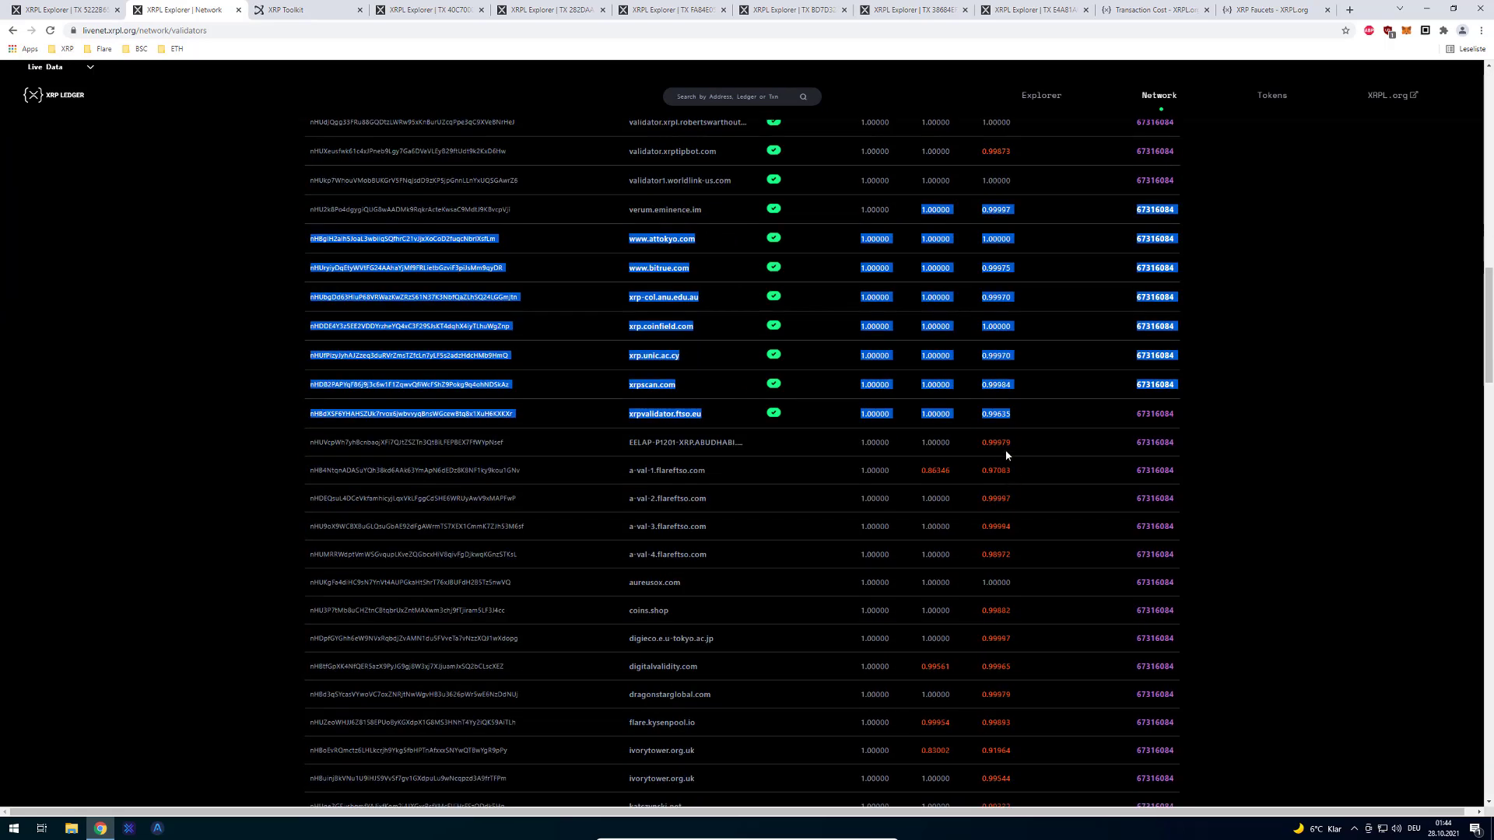
Step: Highlight EELAP's 0.99979 and ready8.io's 0.73274 30-day agreement scores
{"action": "double_click", "coordinate": [996, 442]}
{"action": "scroll", "coordinate": [933, 437], "scroll_direction": "up", "scroll_amount": 12}
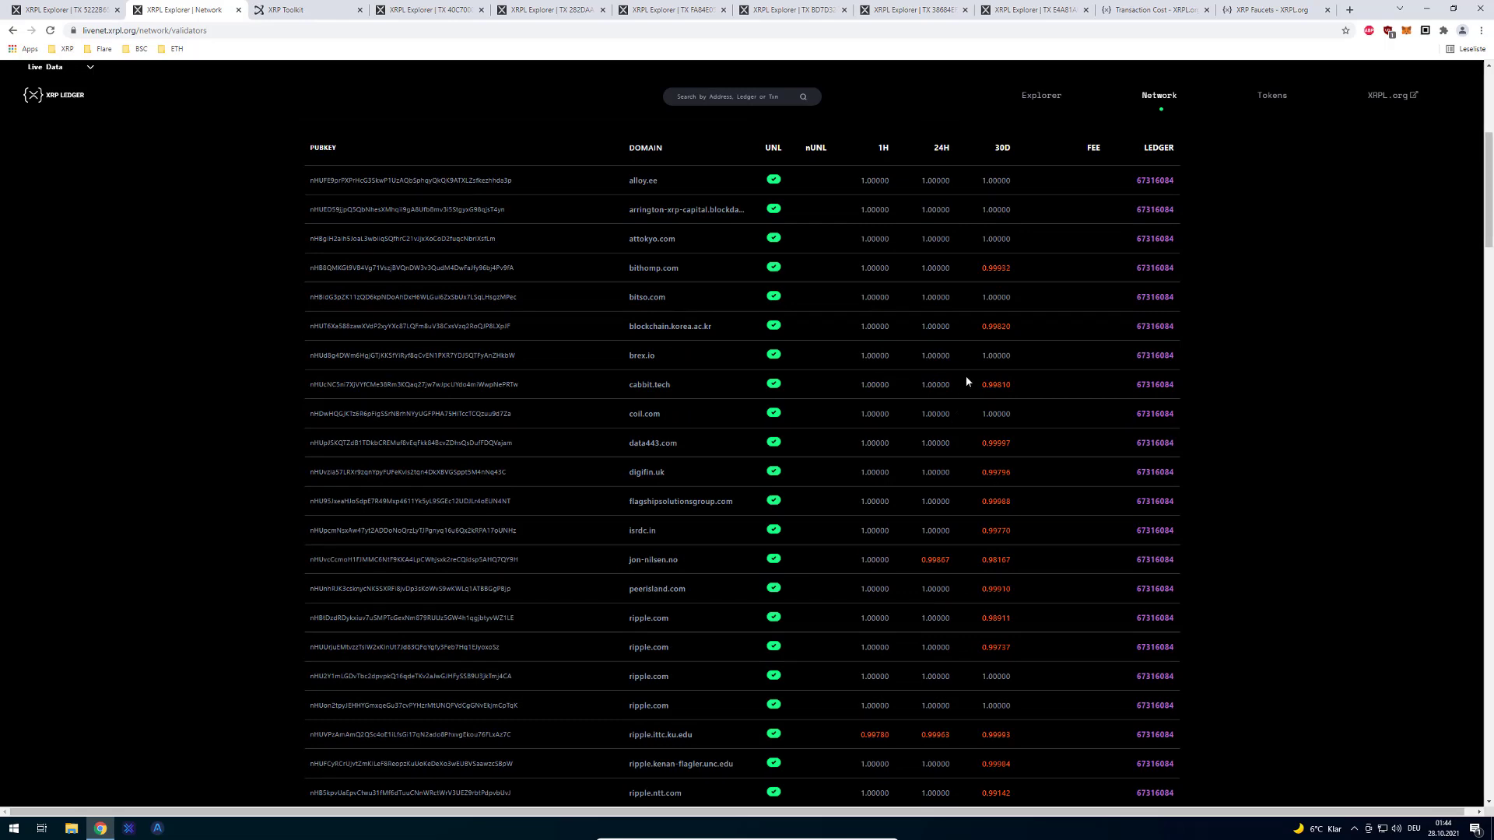
{"action": "scroll", "coordinate": [964, 381], "scroll_direction": "down", "scroll_amount": 12}
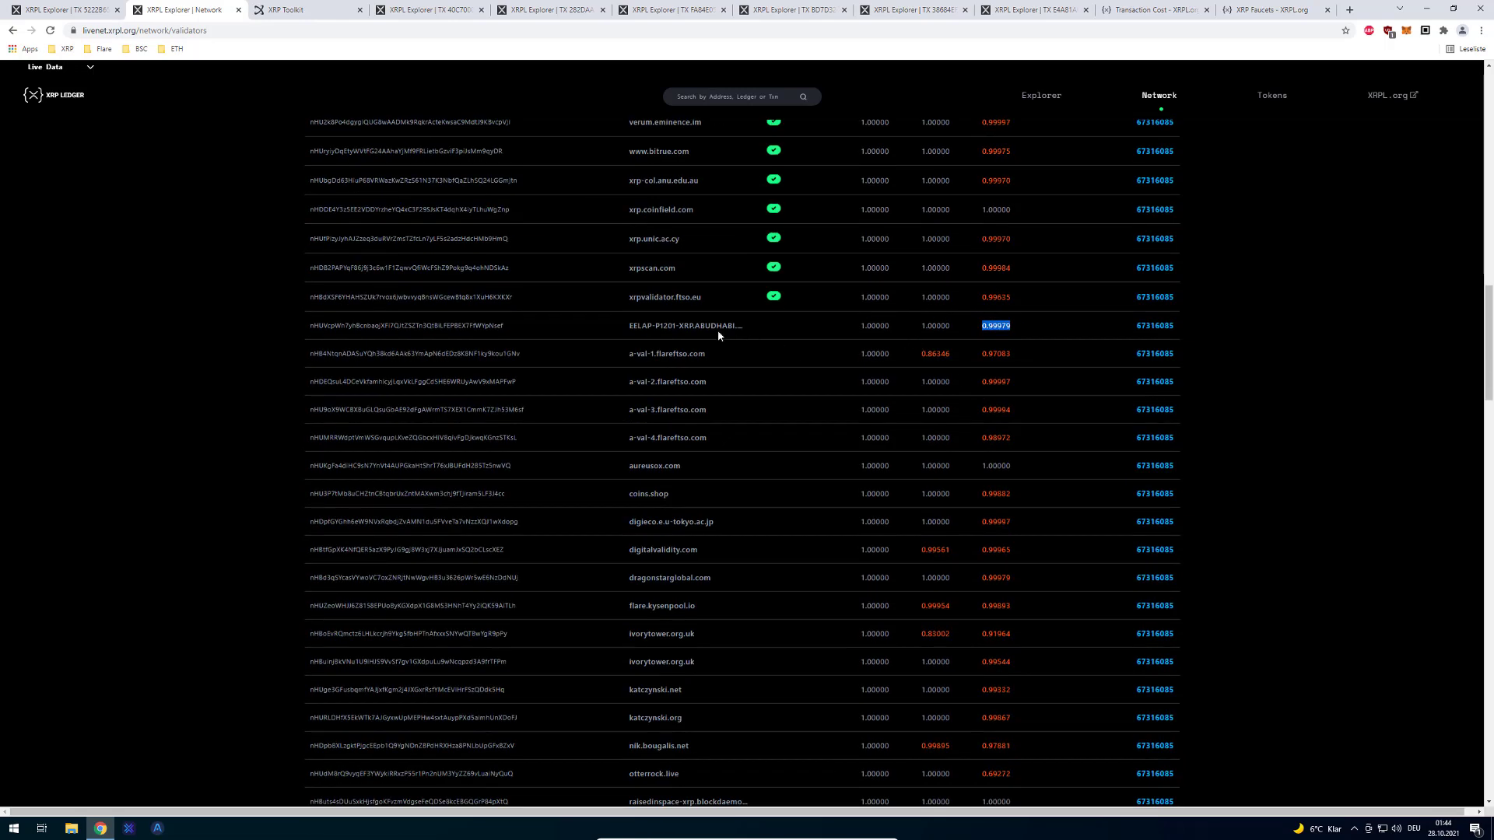
{"action": "left_click_drag", "start_coordinate": [341, 325], "coordinate": [1071, 583]}
{"action": "scroll", "coordinate": [964, 487], "scroll_direction": "down", "scroll_amount": 3}
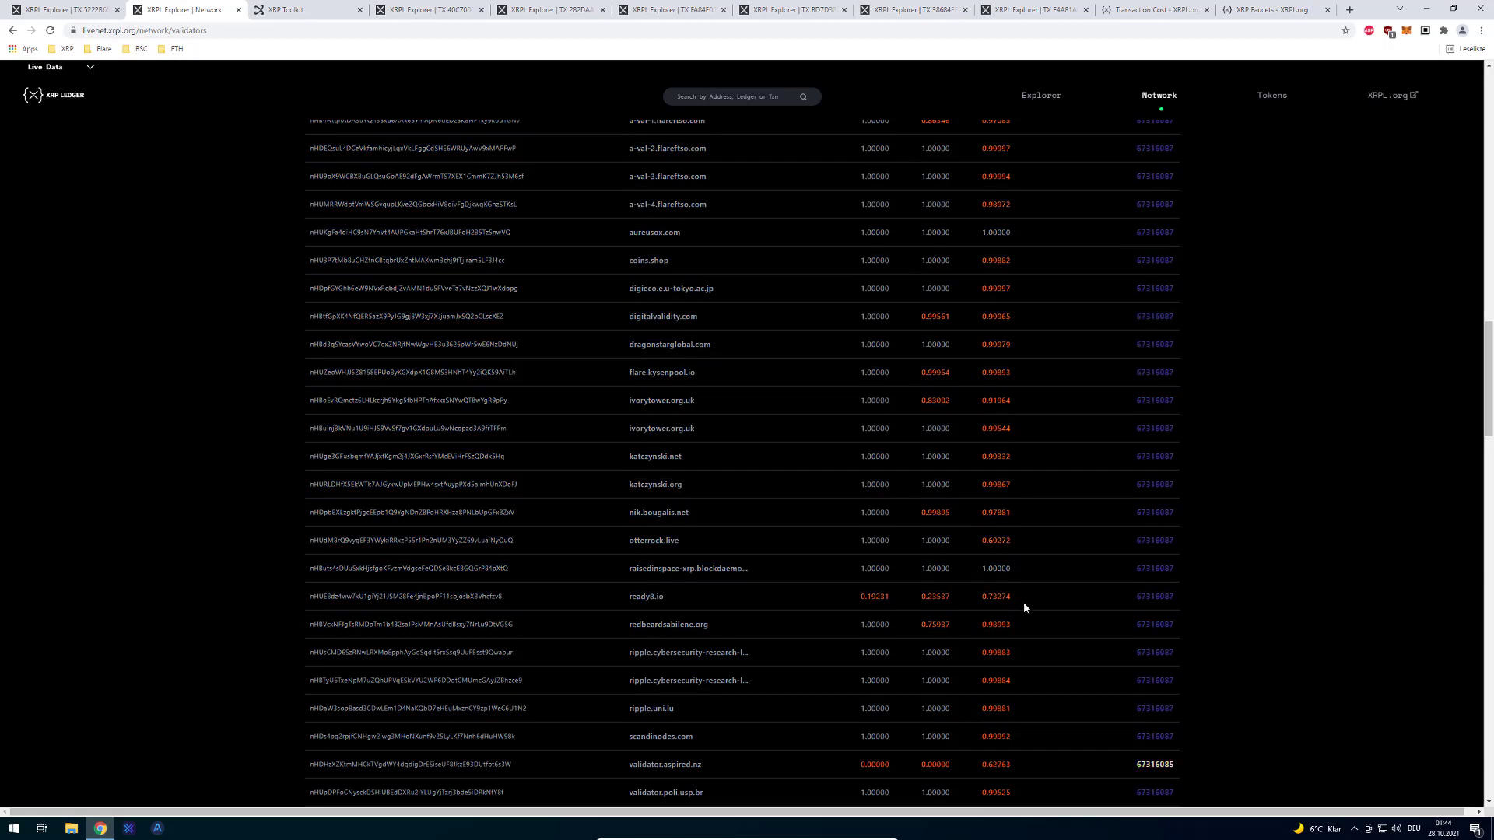
{"action": "left_click_drag", "start_coordinate": [949, 597], "coordinate": [729, 600]}
{"action": "left_click_drag", "start_coordinate": [1019, 598], "coordinate": [977, 595]}
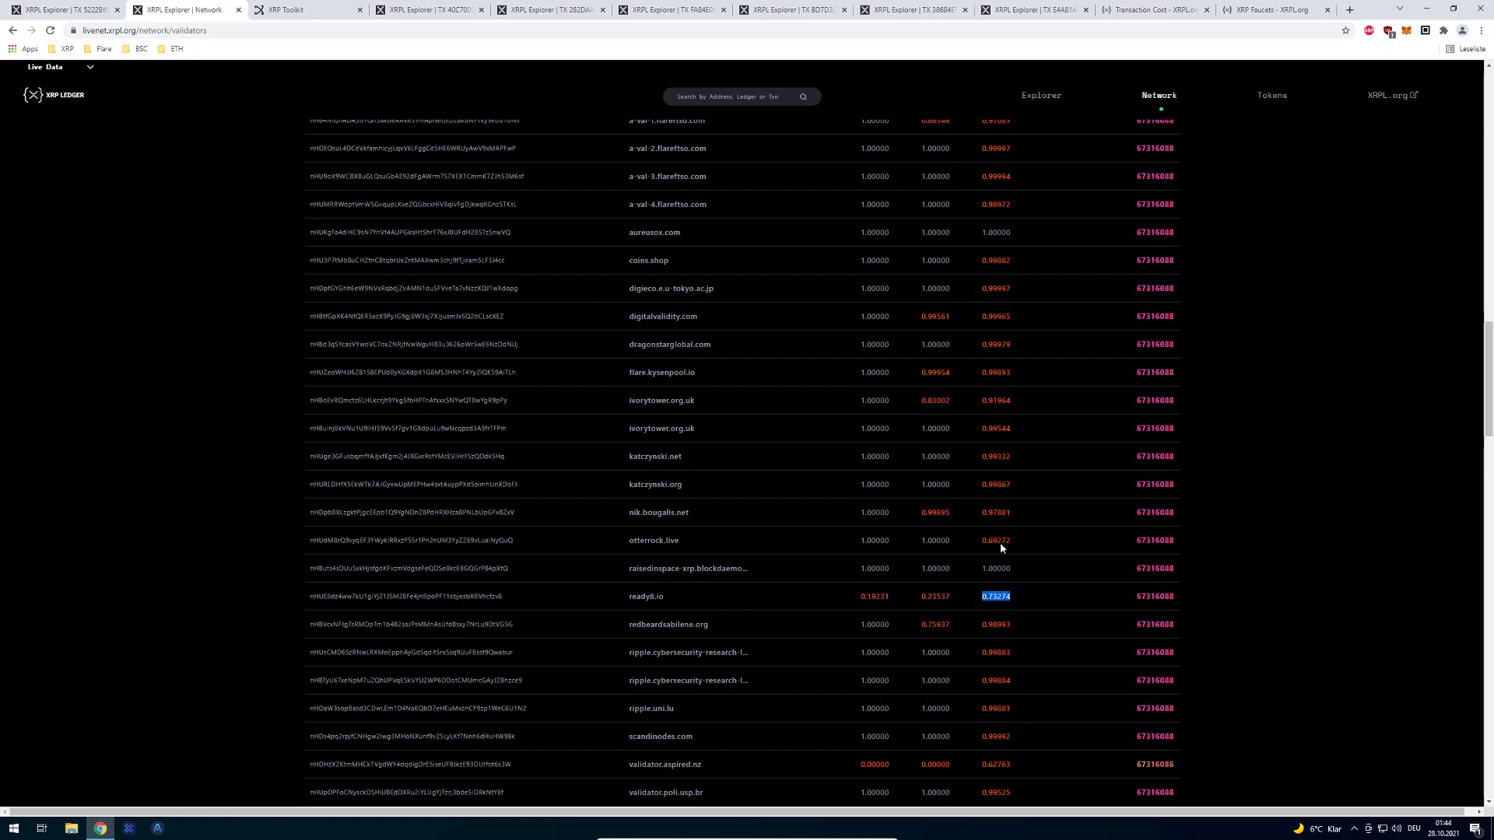
{"action": "scroll", "coordinate": [1020, 436], "scroll_direction": "up", "scroll_amount": 3}
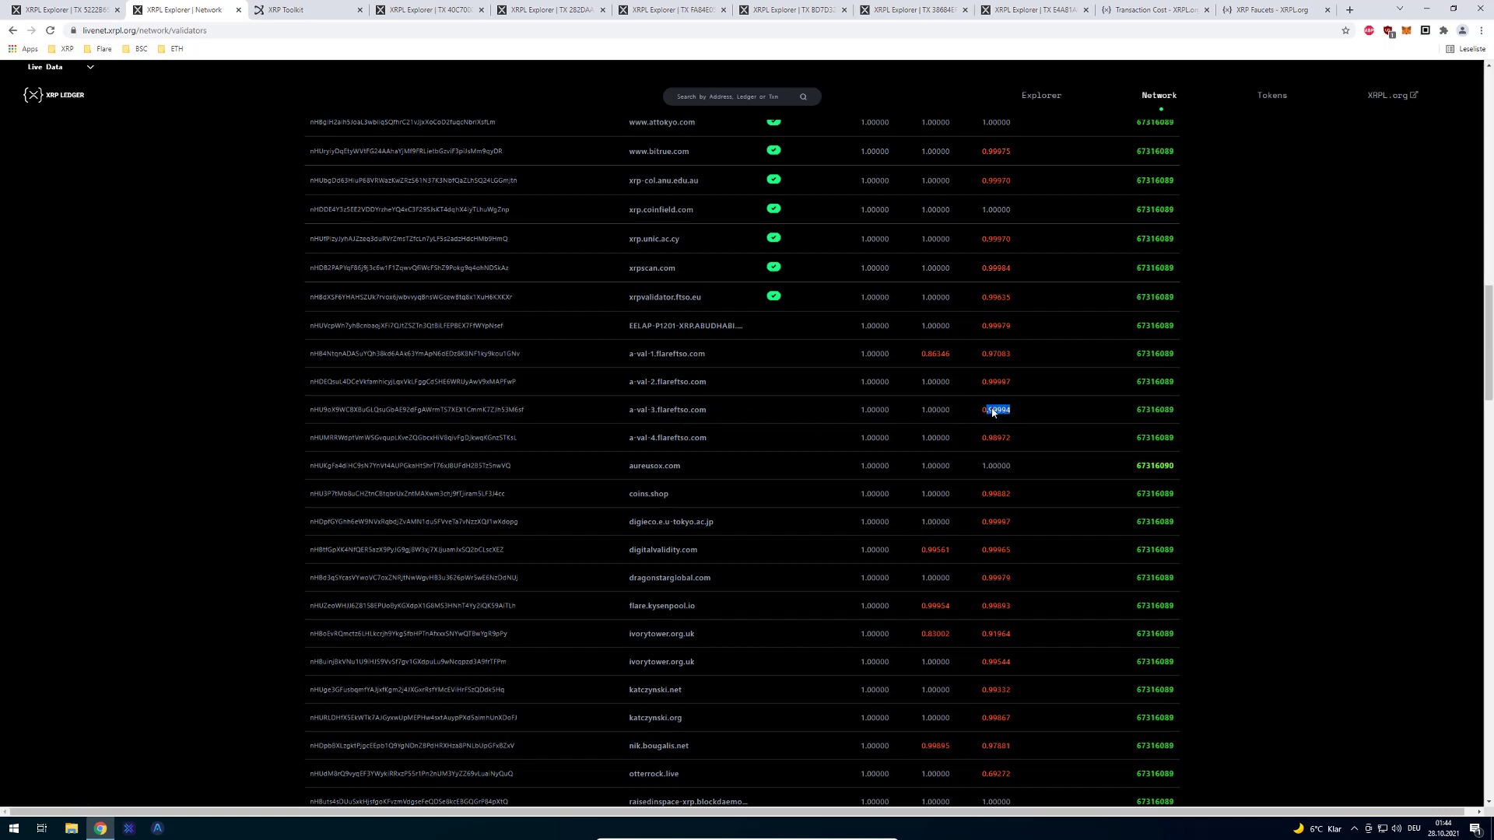
Step: Highlight a-val-2's 0.99997, xrp.intellibrain.ch's and xrp.ninja's 1.00000 agreement scores
{"action": "double_click", "coordinate": [997, 381]}
{"action": "scroll", "coordinate": [1021, 395], "scroll_direction": "up", "scroll_amount": 1}
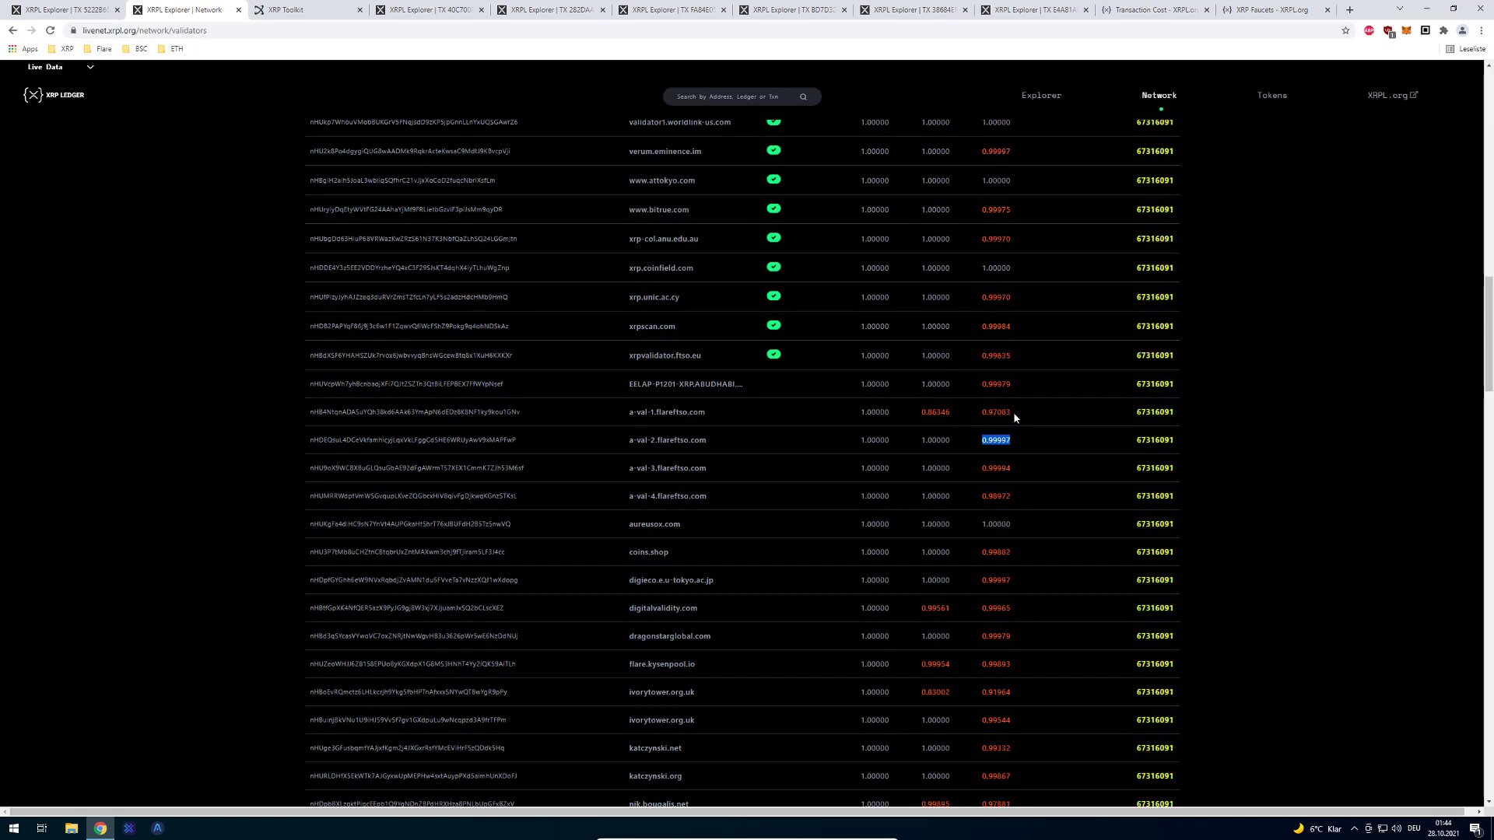
{"action": "scroll", "coordinate": [1021, 428], "scroll_direction": "up", "scroll_amount": 2}
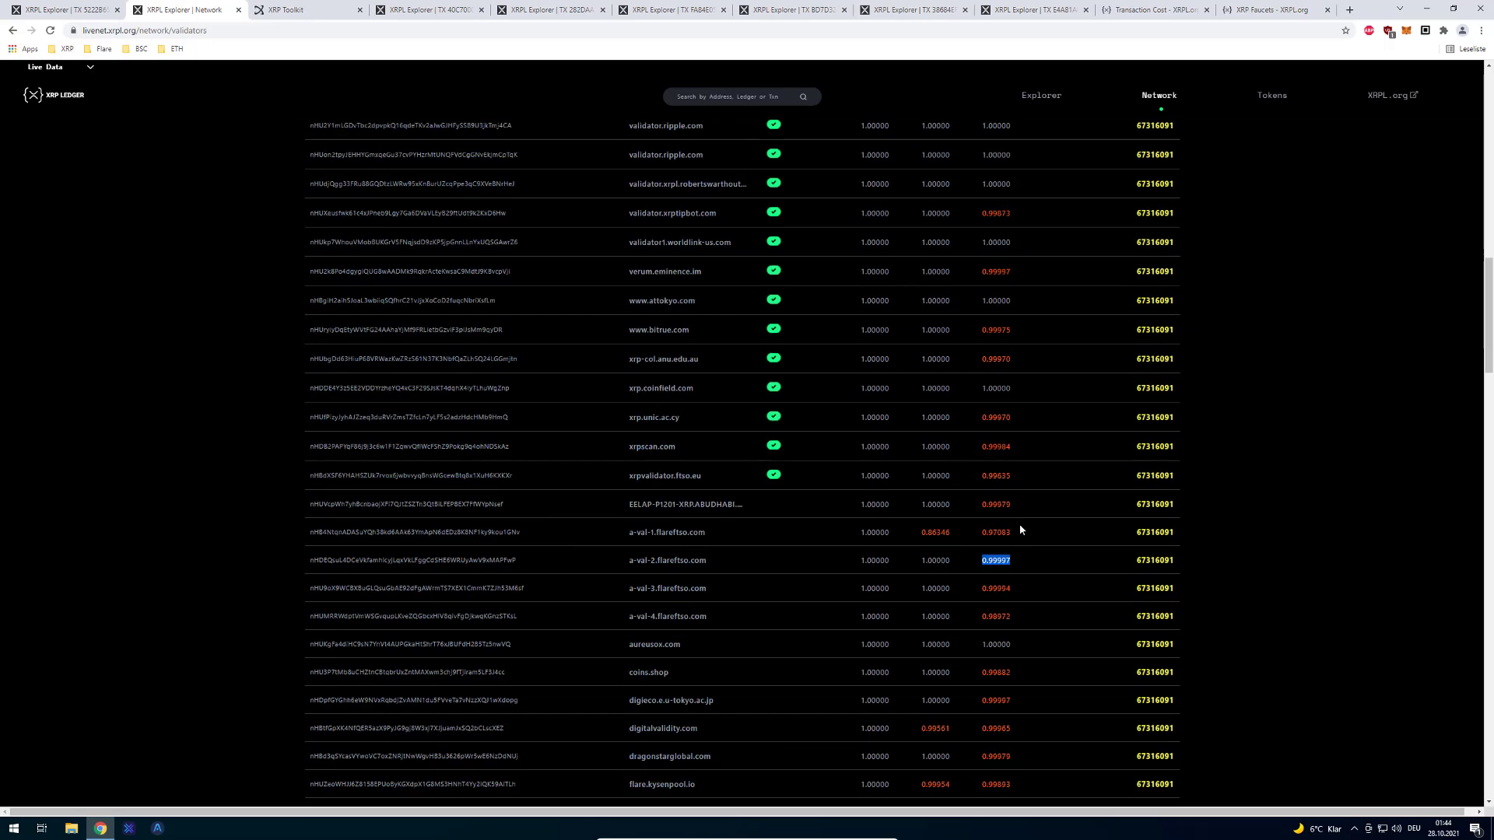
{"action": "scroll", "coordinate": [1021, 529], "scroll_direction": "down", "scroll_amount": 3}
{"action": "left_click_drag", "start_coordinate": [1031, 379], "coordinate": [362, 377]}
{"action": "scroll", "coordinate": [1043, 387], "scroll_direction": "down", "scroll_amount": 20}
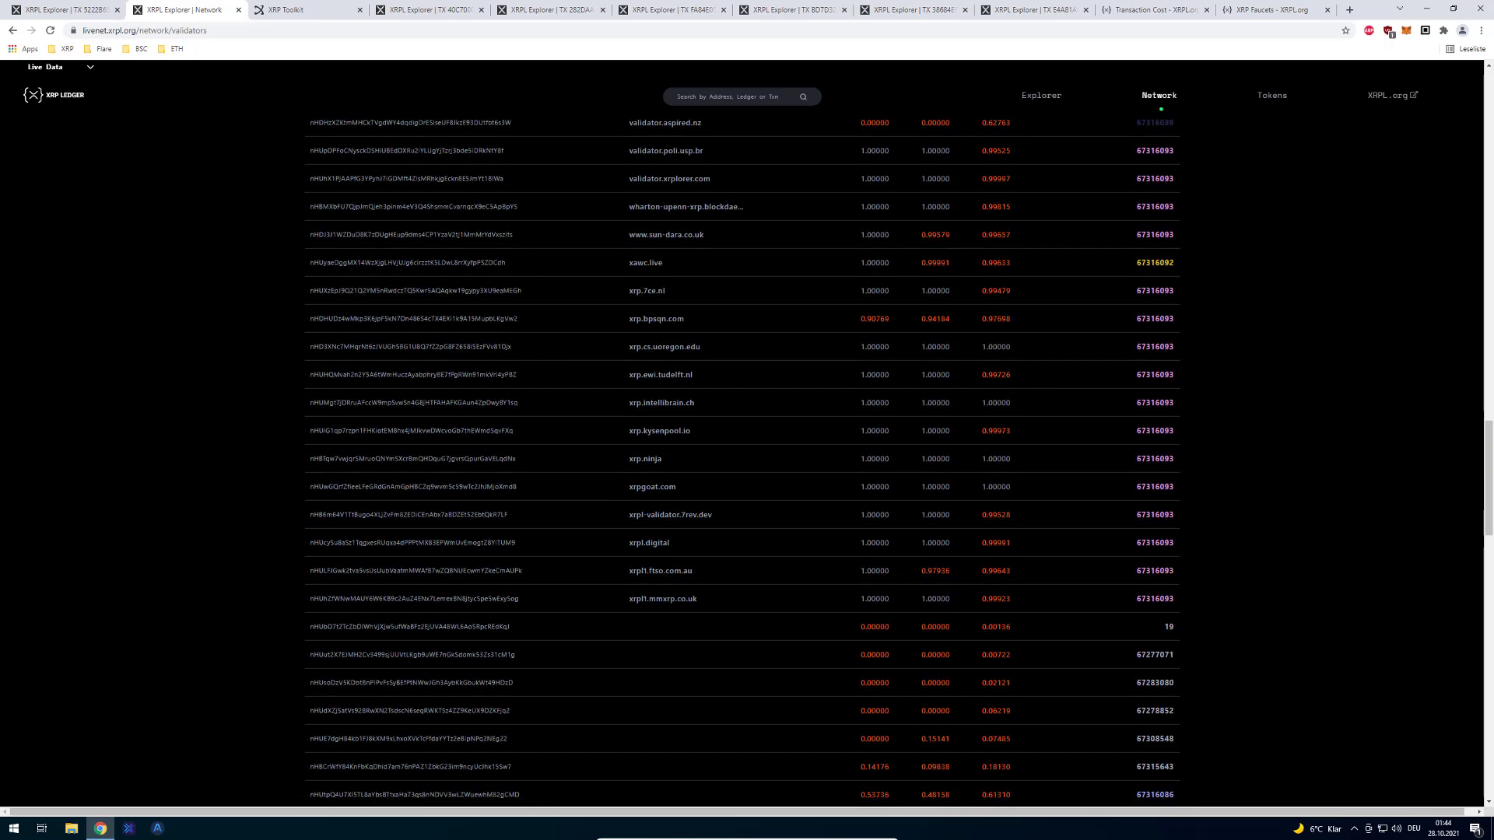
{"action": "left_click_drag", "start_coordinate": [1035, 404], "coordinate": [680, 410]}
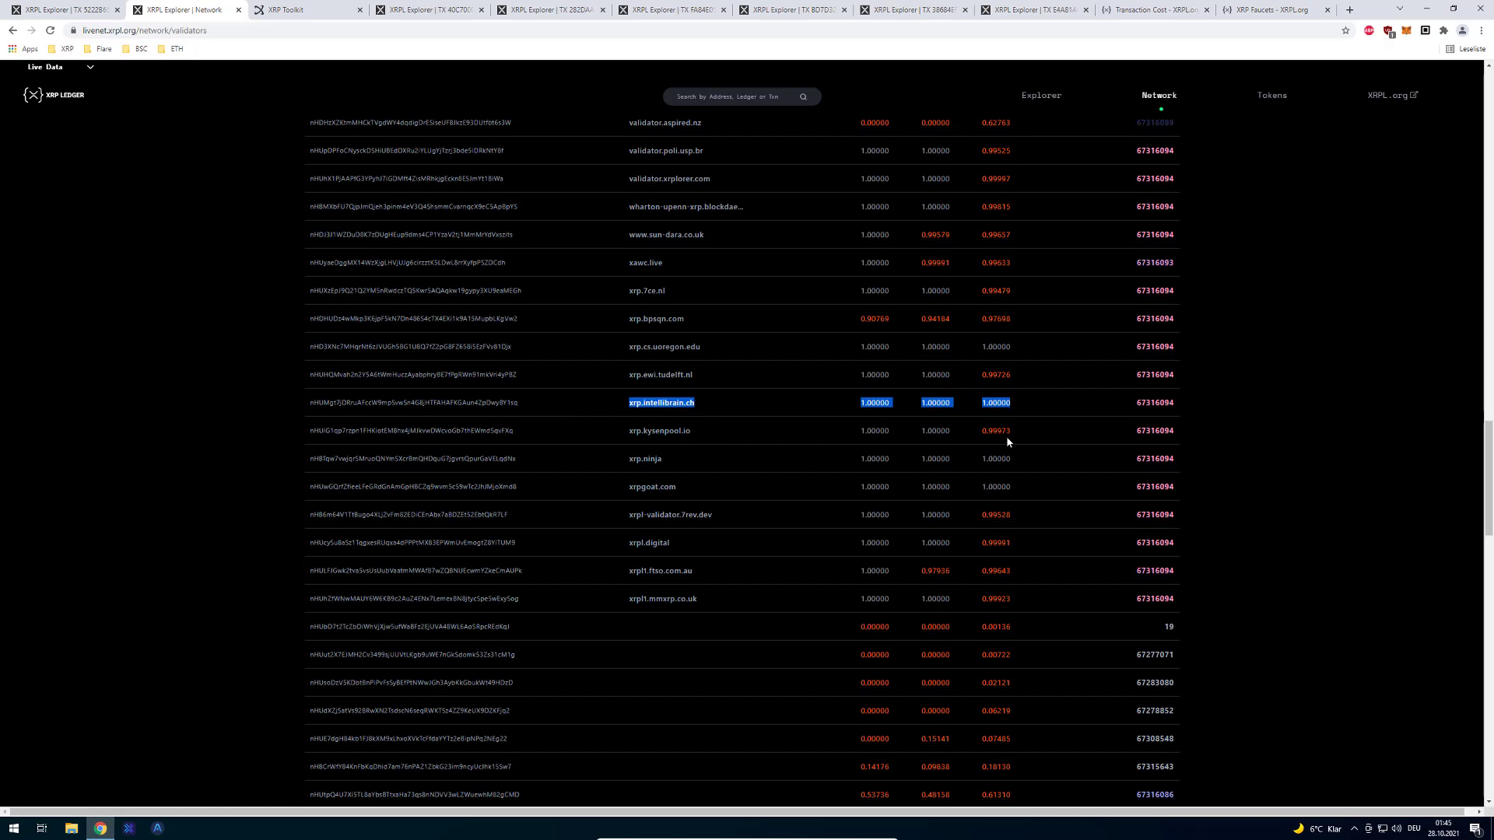
{"action": "left_click_drag", "start_coordinate": [1013, 459], "coordinate": [878, 455]}
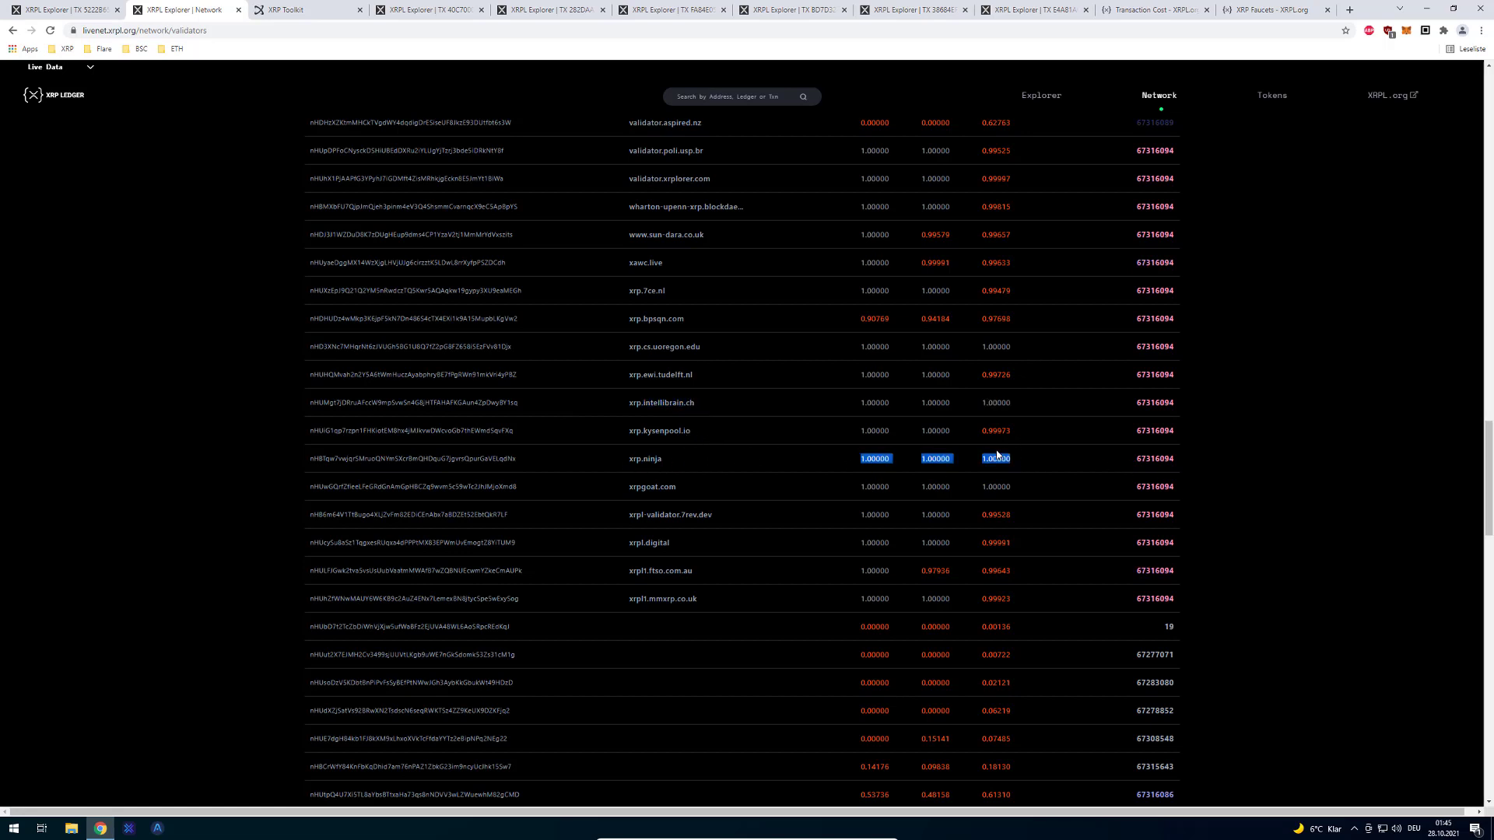
{"action": "scroll", "coordinate": [655, 525], "scroll_direction": "up", "scroll_amount": 1}
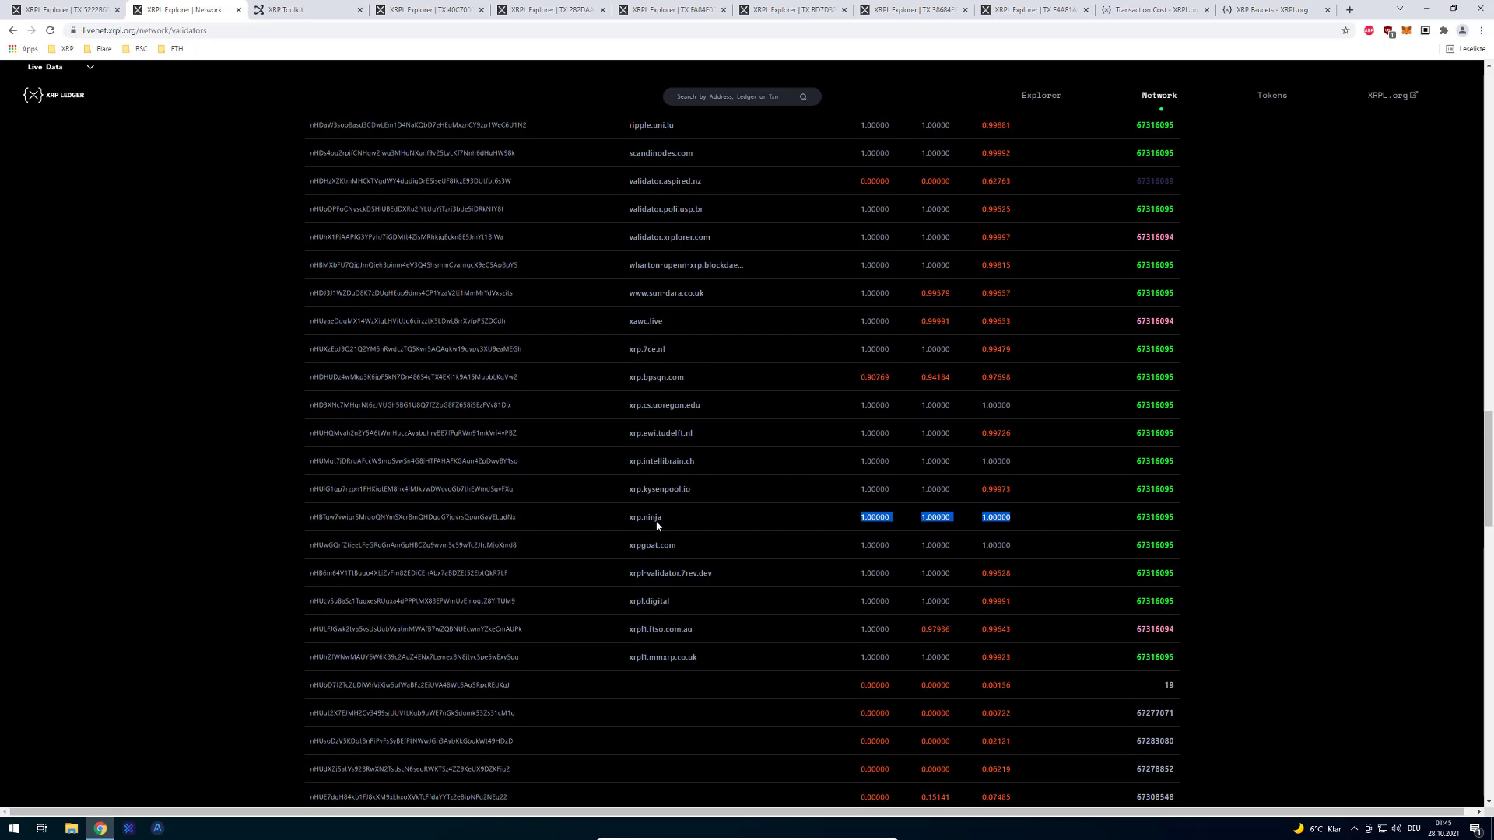
Step: Open xrp.ninja's validator page, then return to XRP Toolkit's Send Payment form
{"action": "left_click", "coordinate": [460, 519]}
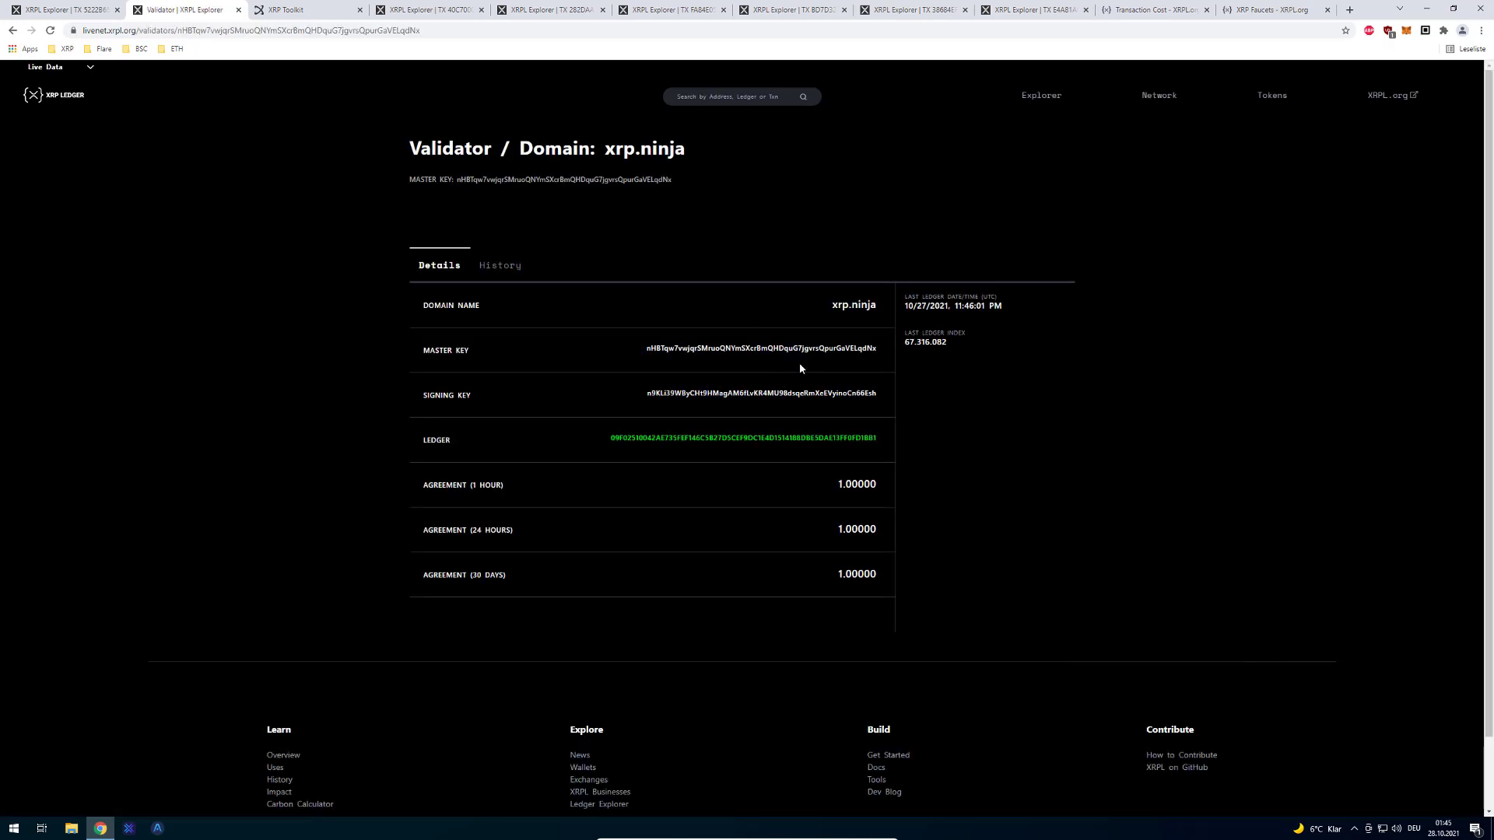
{"action": "left_click", "coordinate": [340, 10]}
{"action": "left_click", "coordinate": [88, 9]}
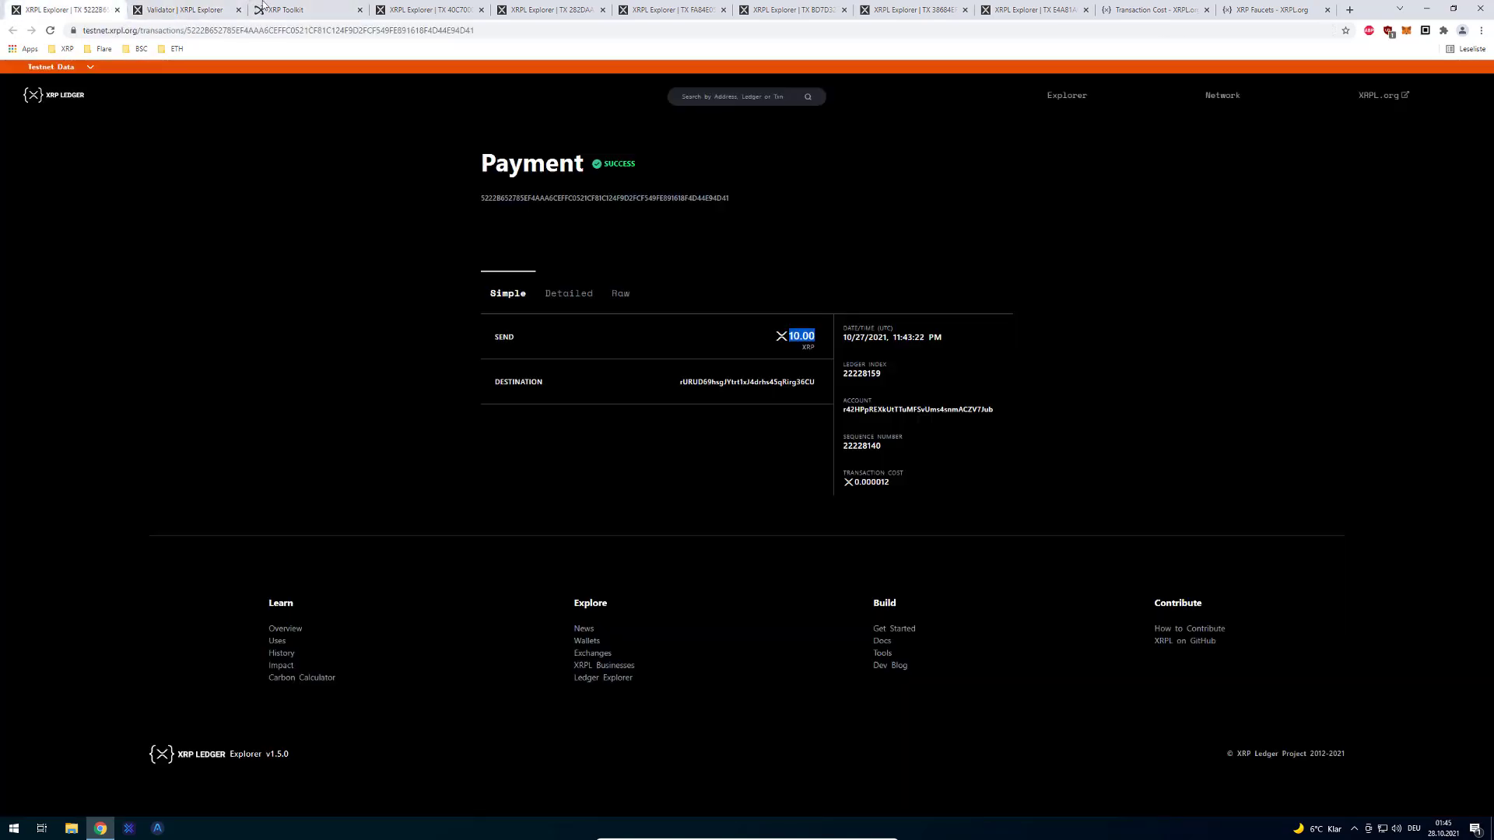
{"action": "left_click", "coordinate": [295, 10]}
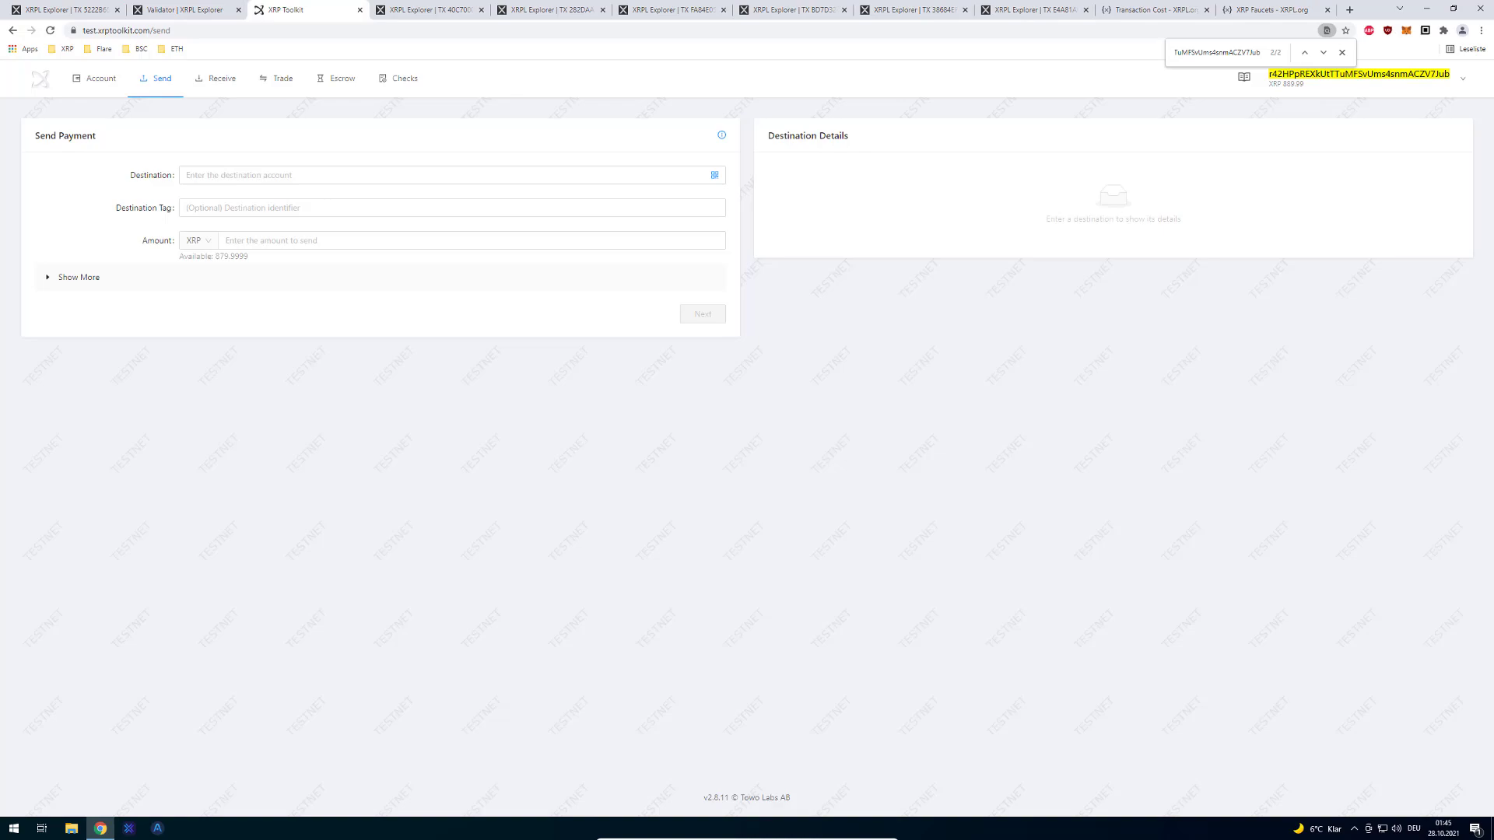